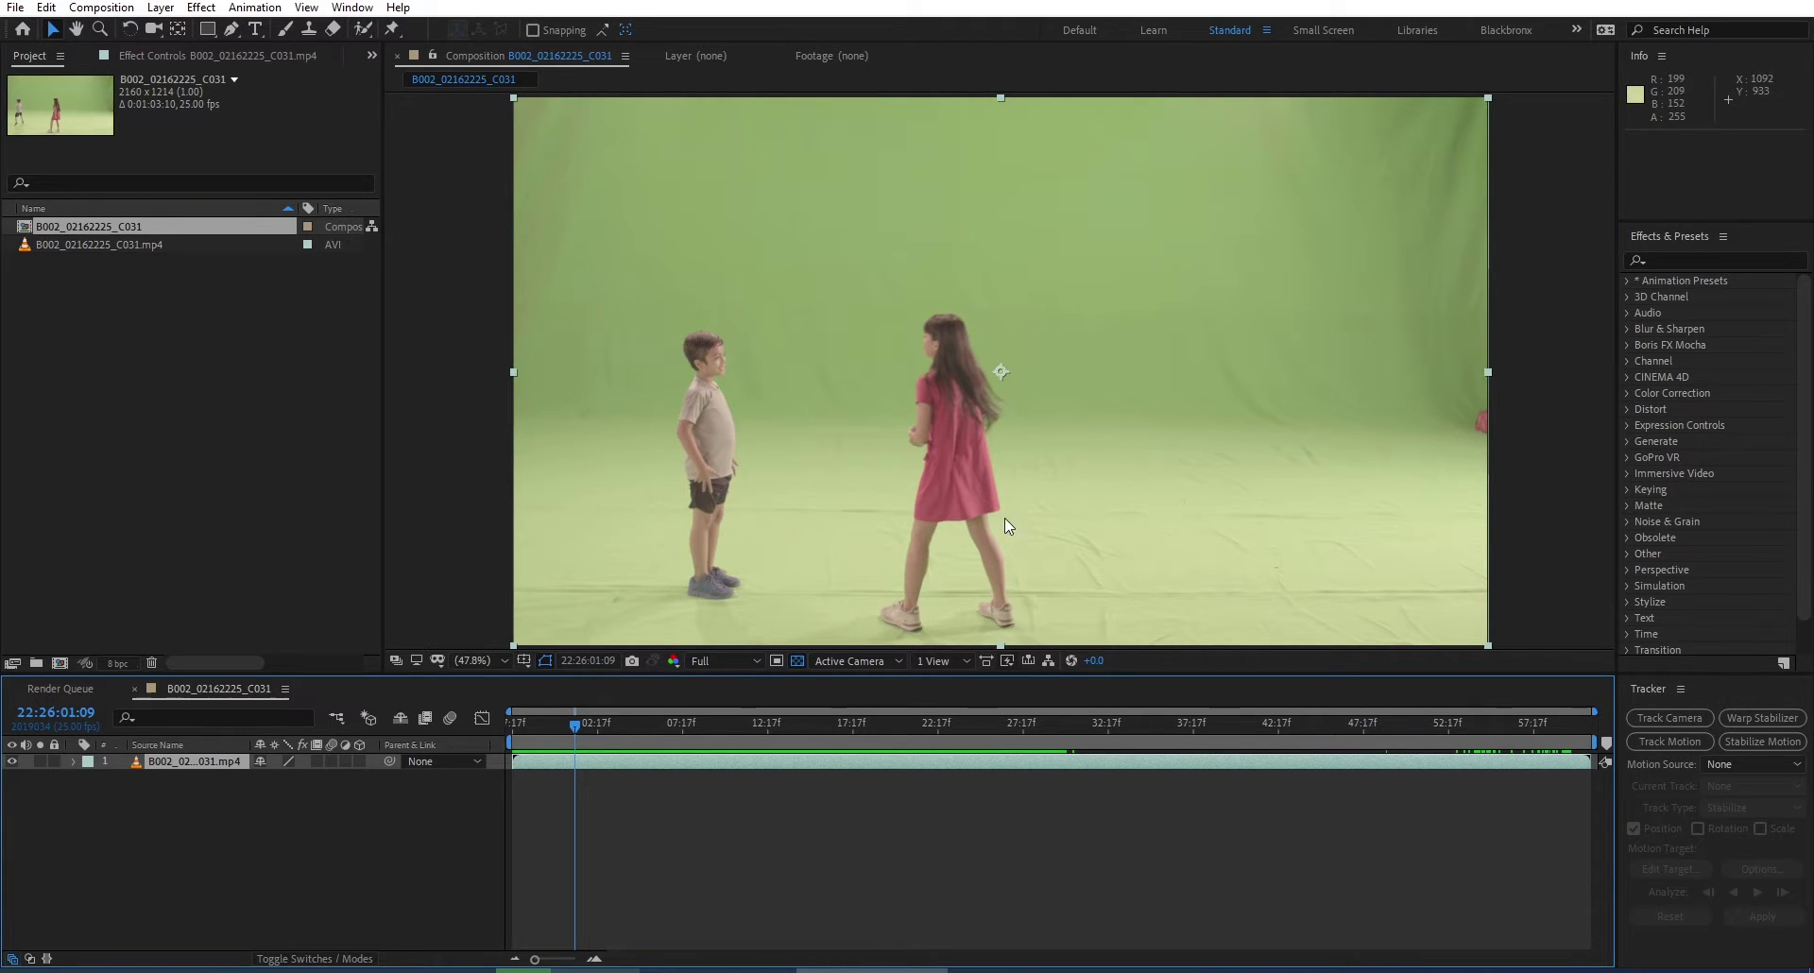
# Reframe the composition view and select the green-screen footage layer.
pyautogui.press('h')
pyautogui.moveTo(886, 466); pyautogui.dragTo(814, 498)
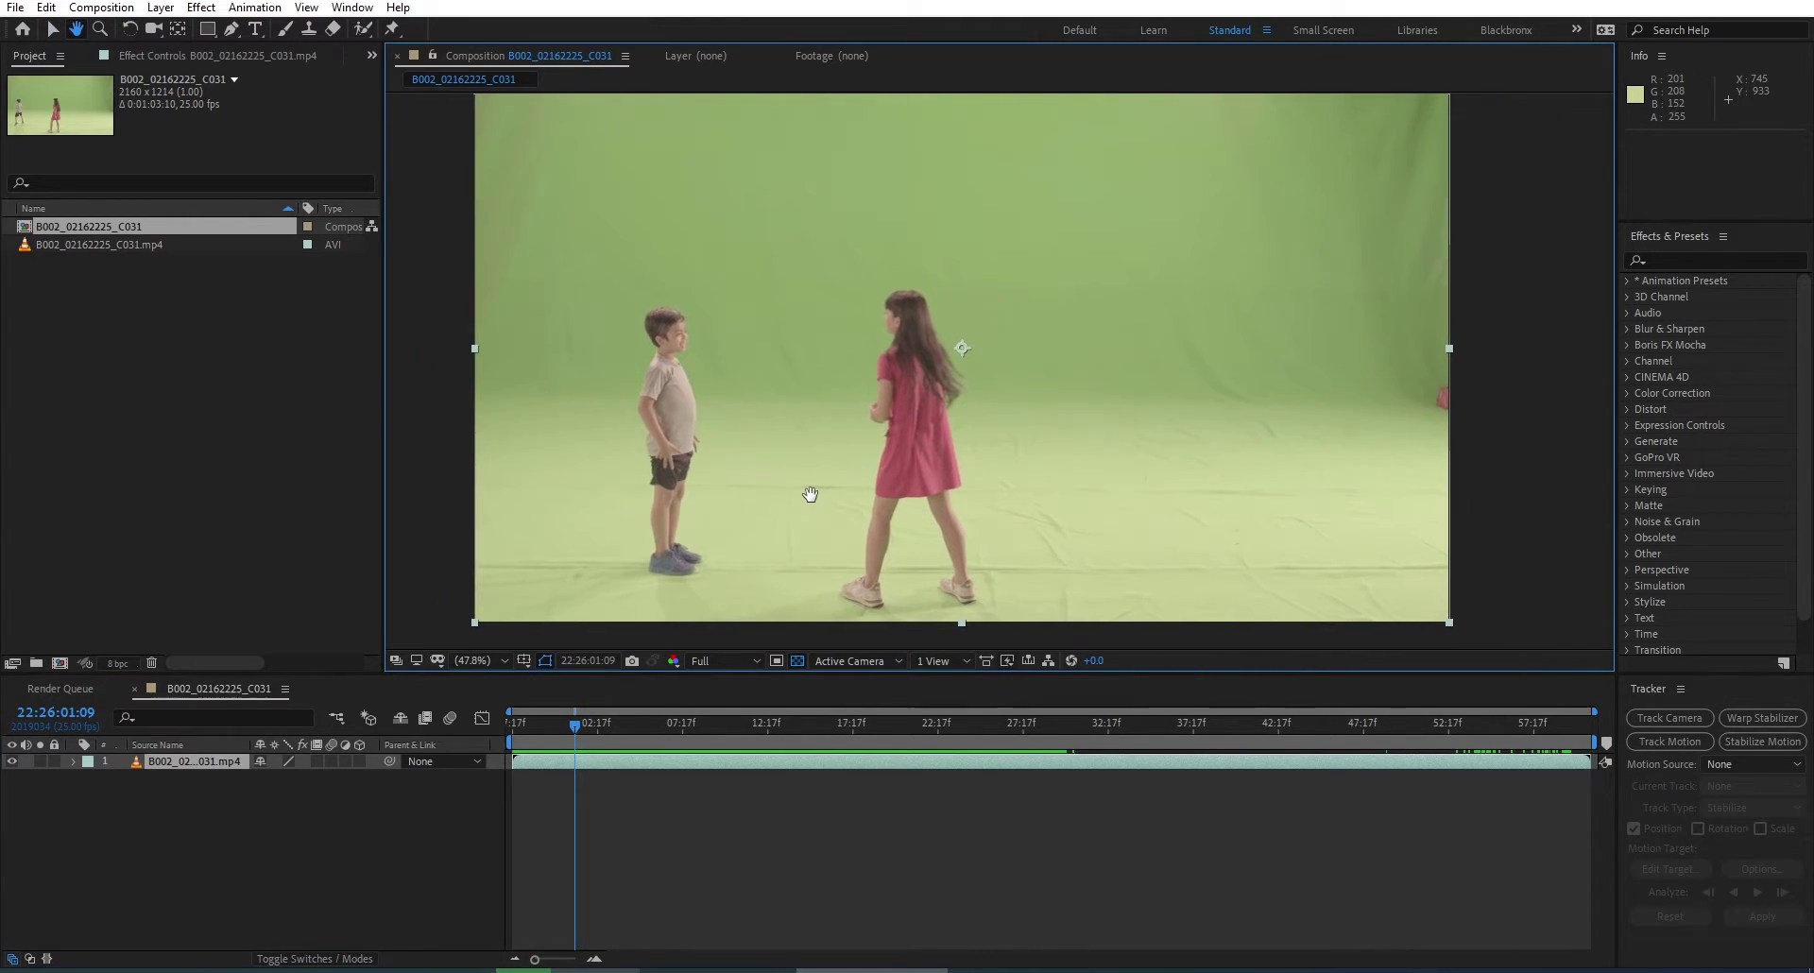
pyautogui.press('v')
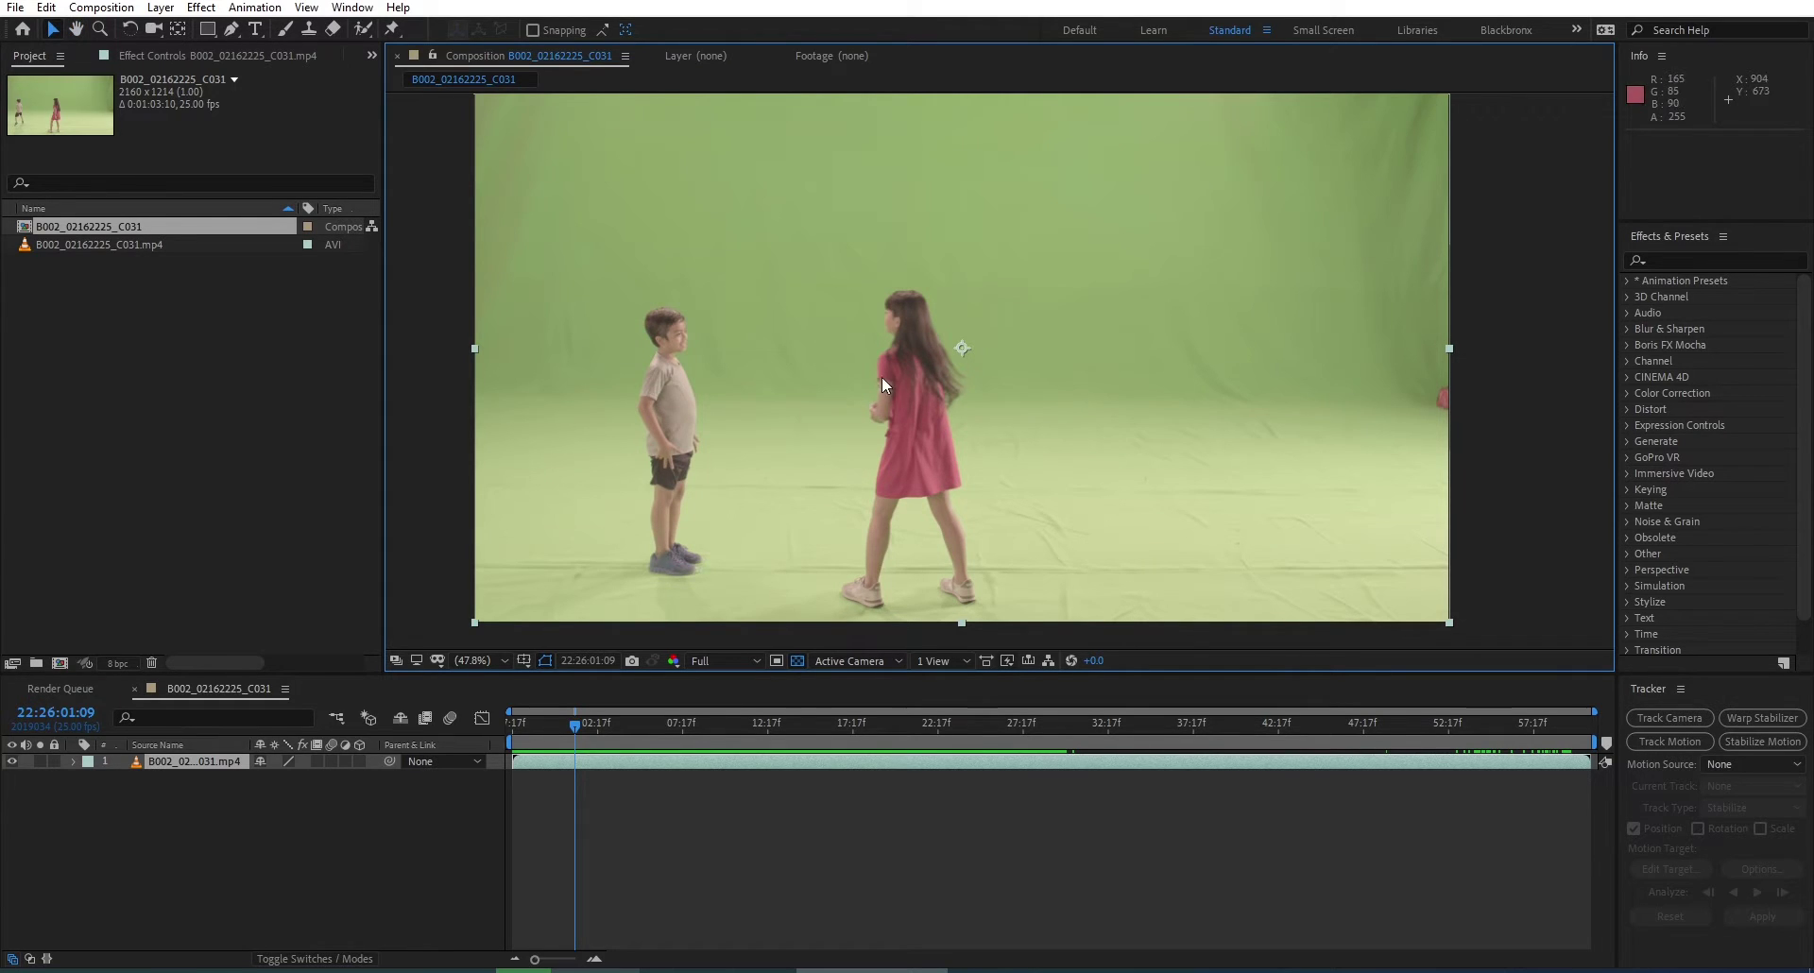
pyautogui.click(294, 832)
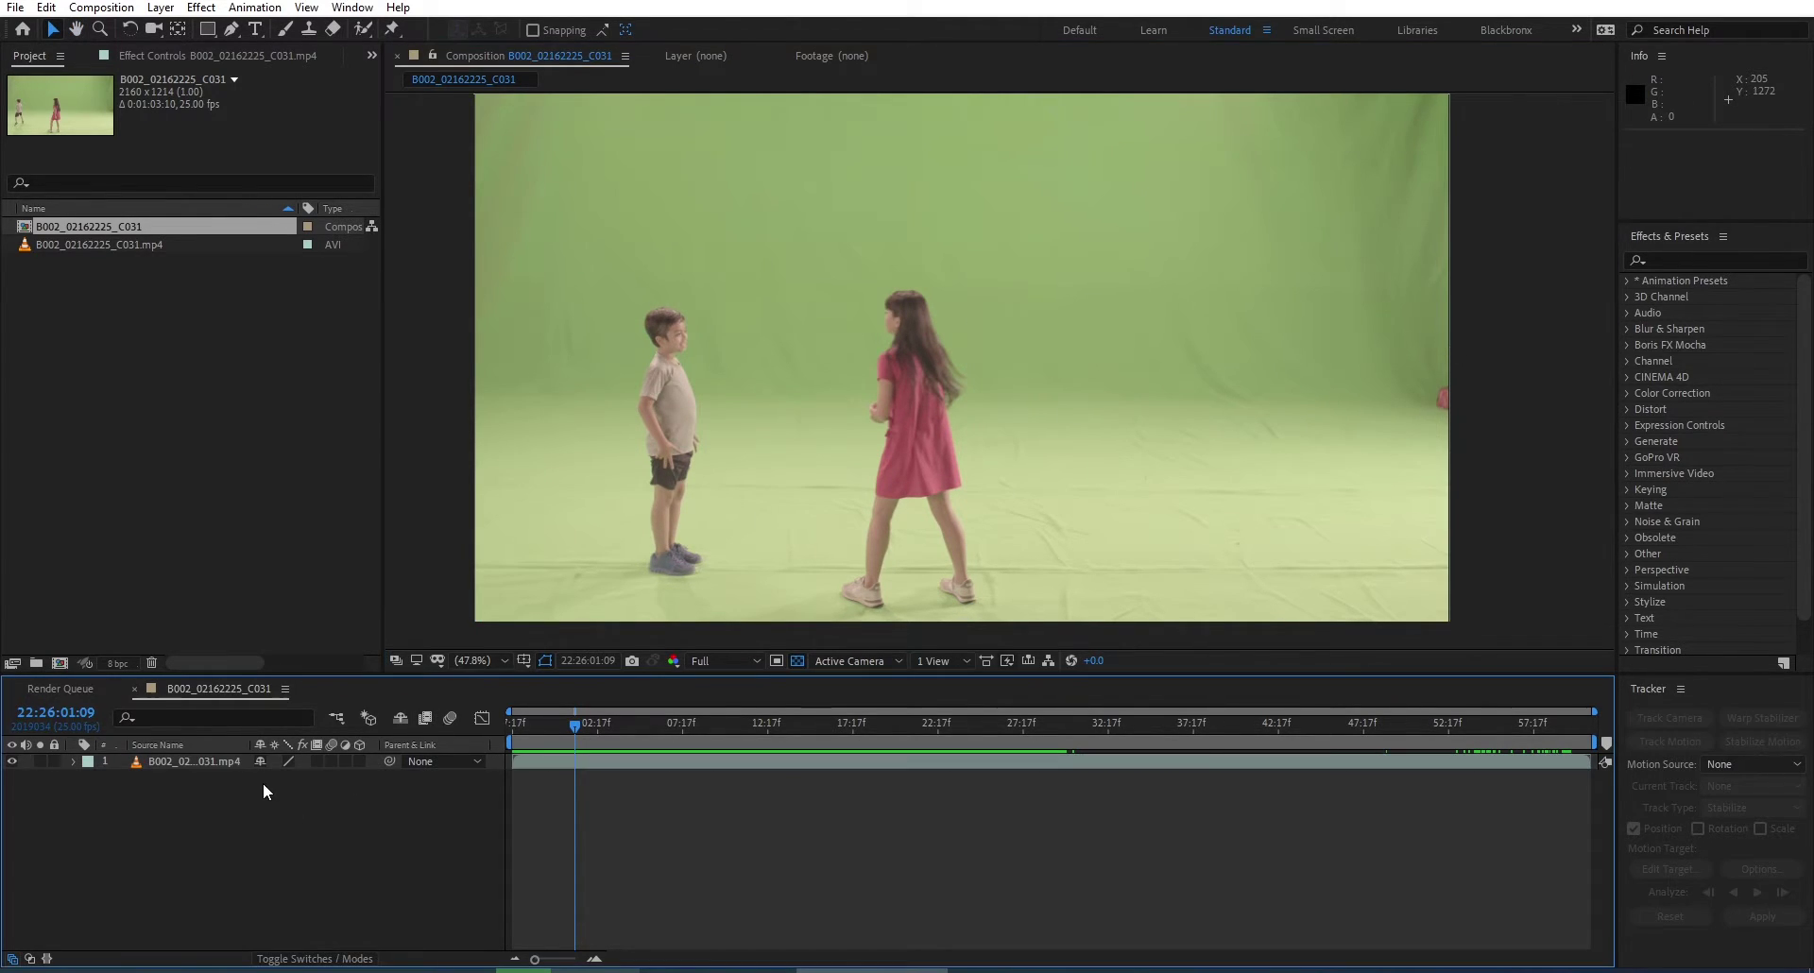
pyautogui.click(212, 762)
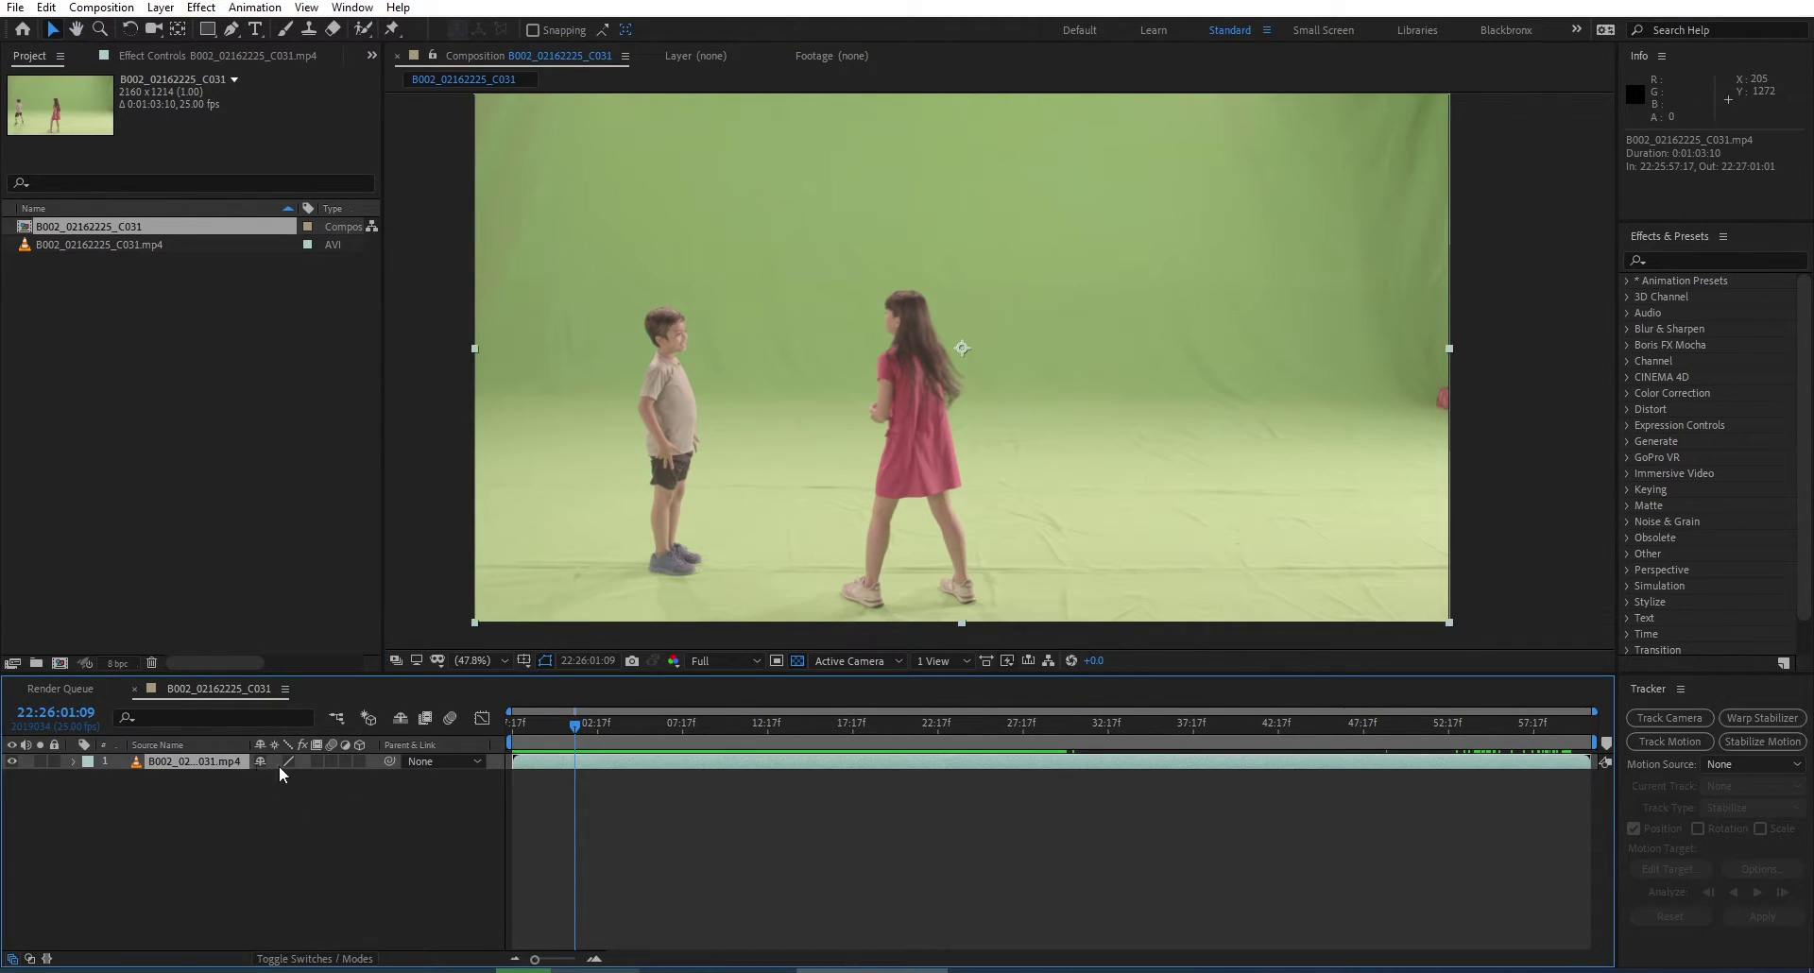
# Search the effects for 'key' and apply the Keylight + Spill Suppressor preset to the footage.
pyautogui.click(1679, 262)
pyautogui.write('key')
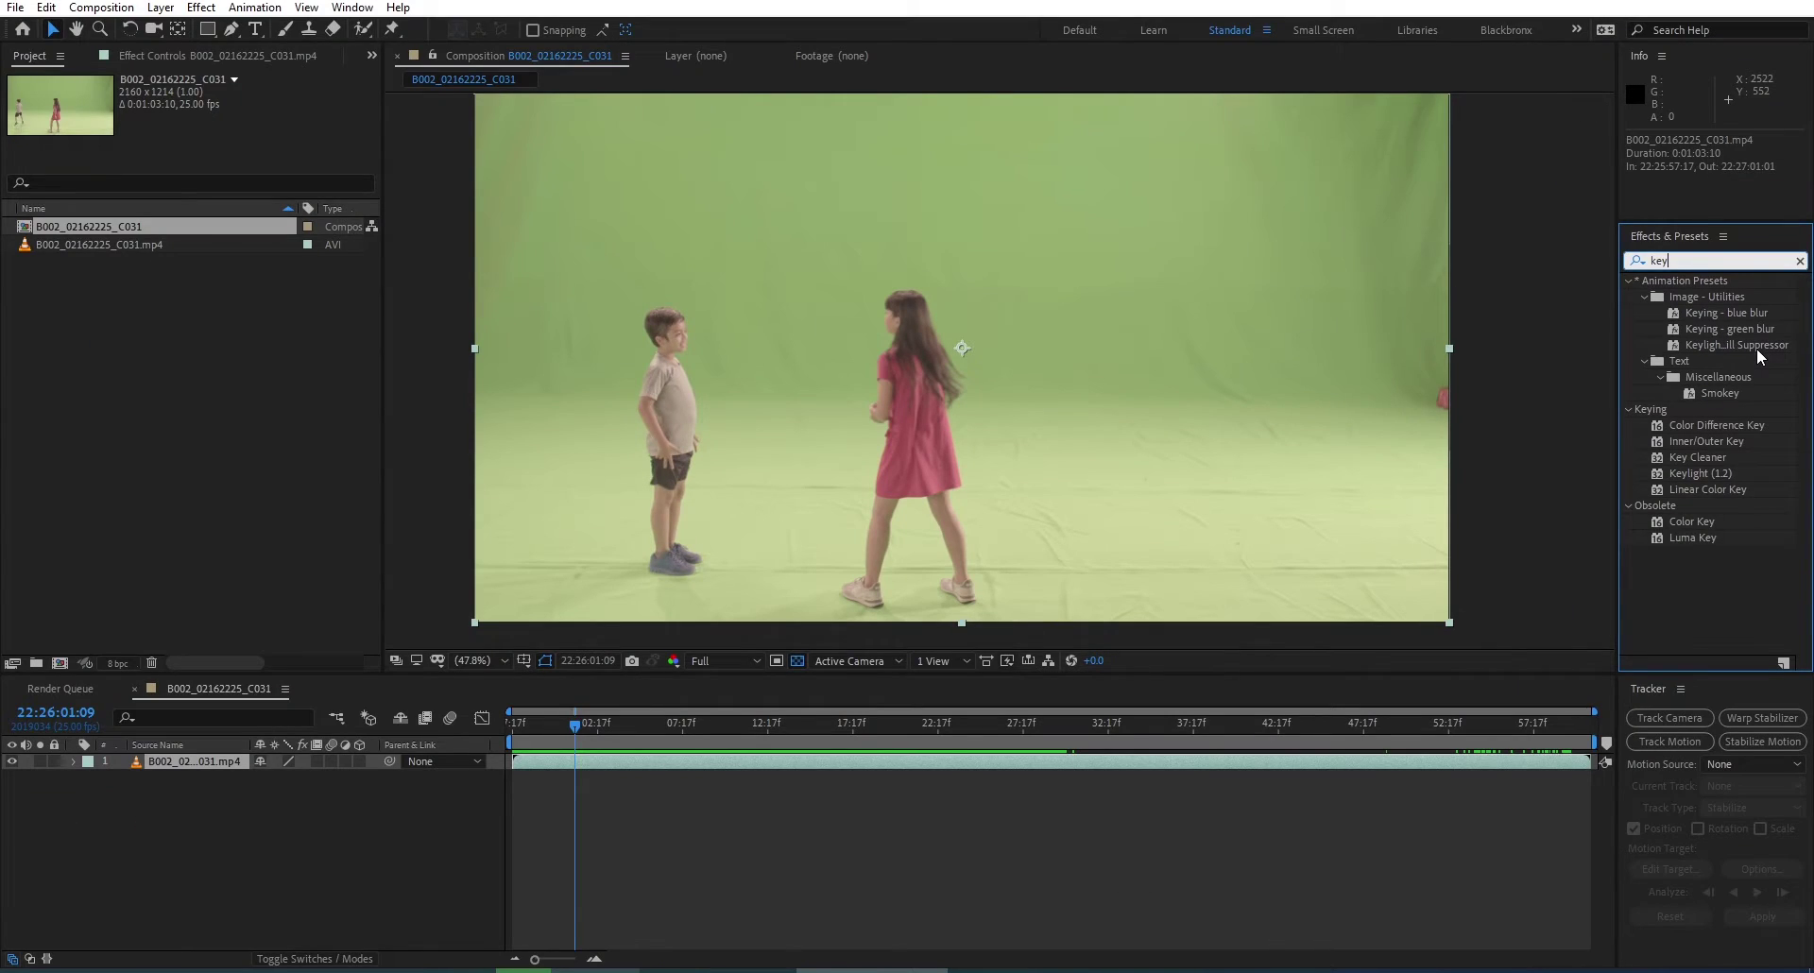
pyautogui.moveTo(1758, 347); pyautogui.dragTo(218, 765)
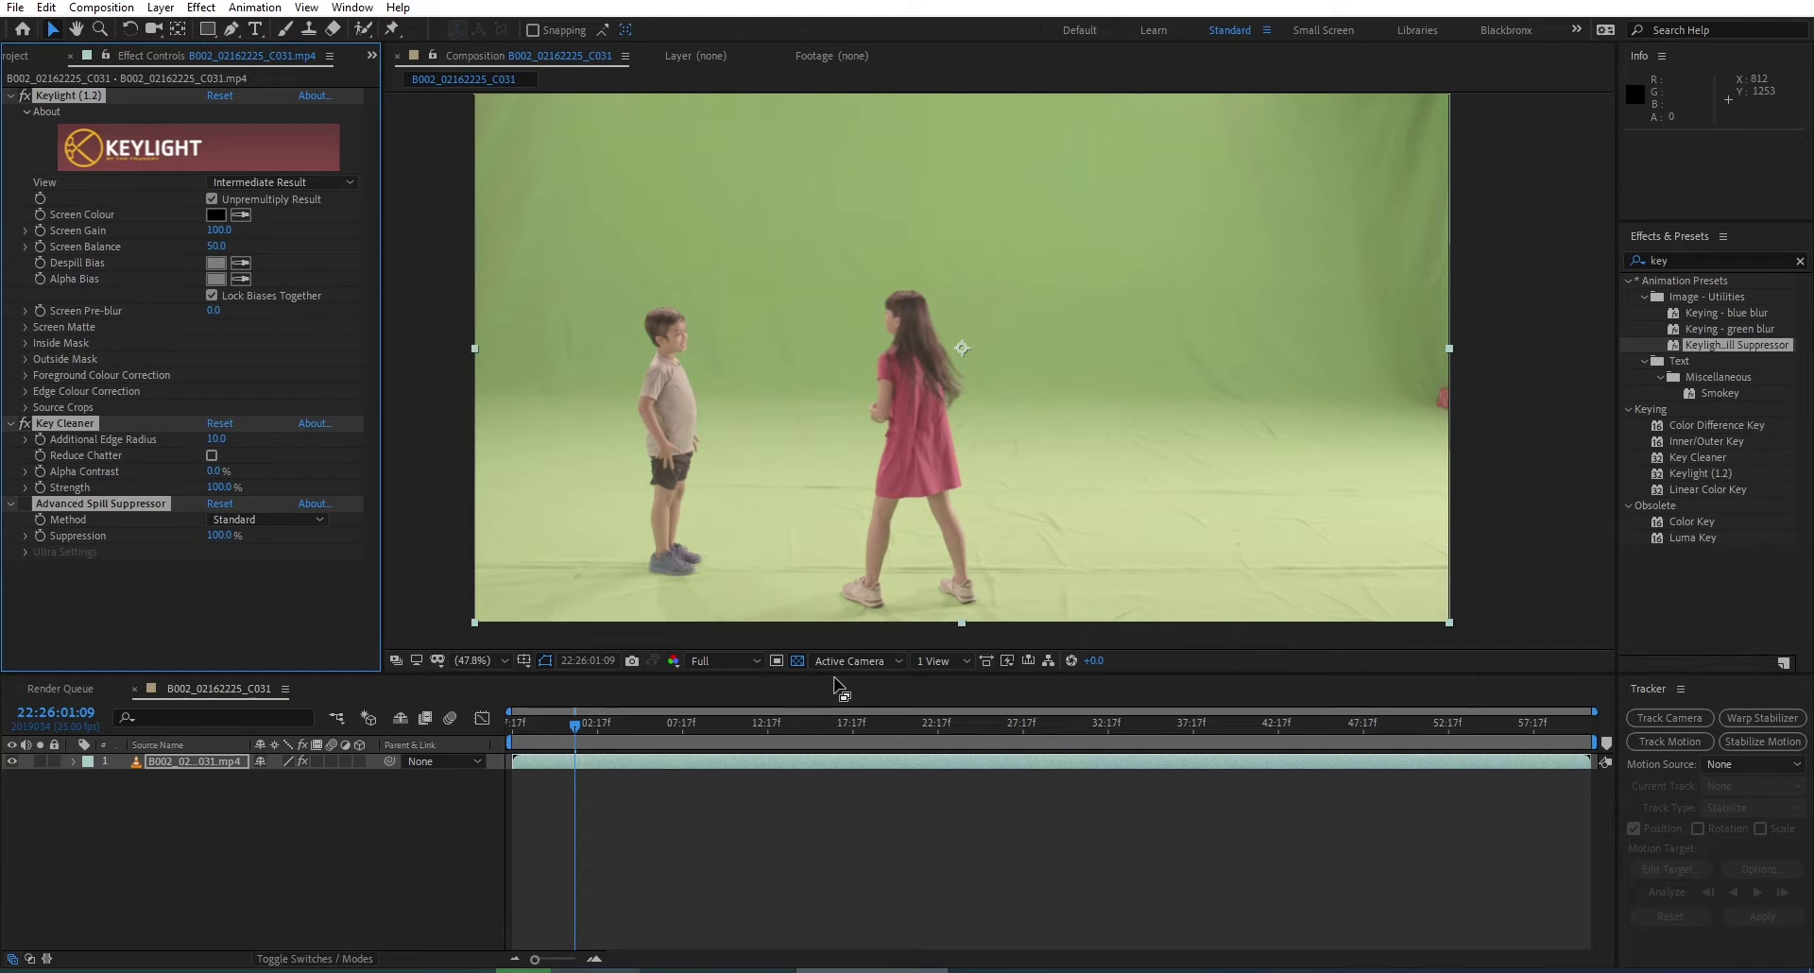
# Enlarge the composition viewer and set its magnification to Fit.
pyautogui.moveTo(835, 678); pyautogui.dragTo(836, 794)
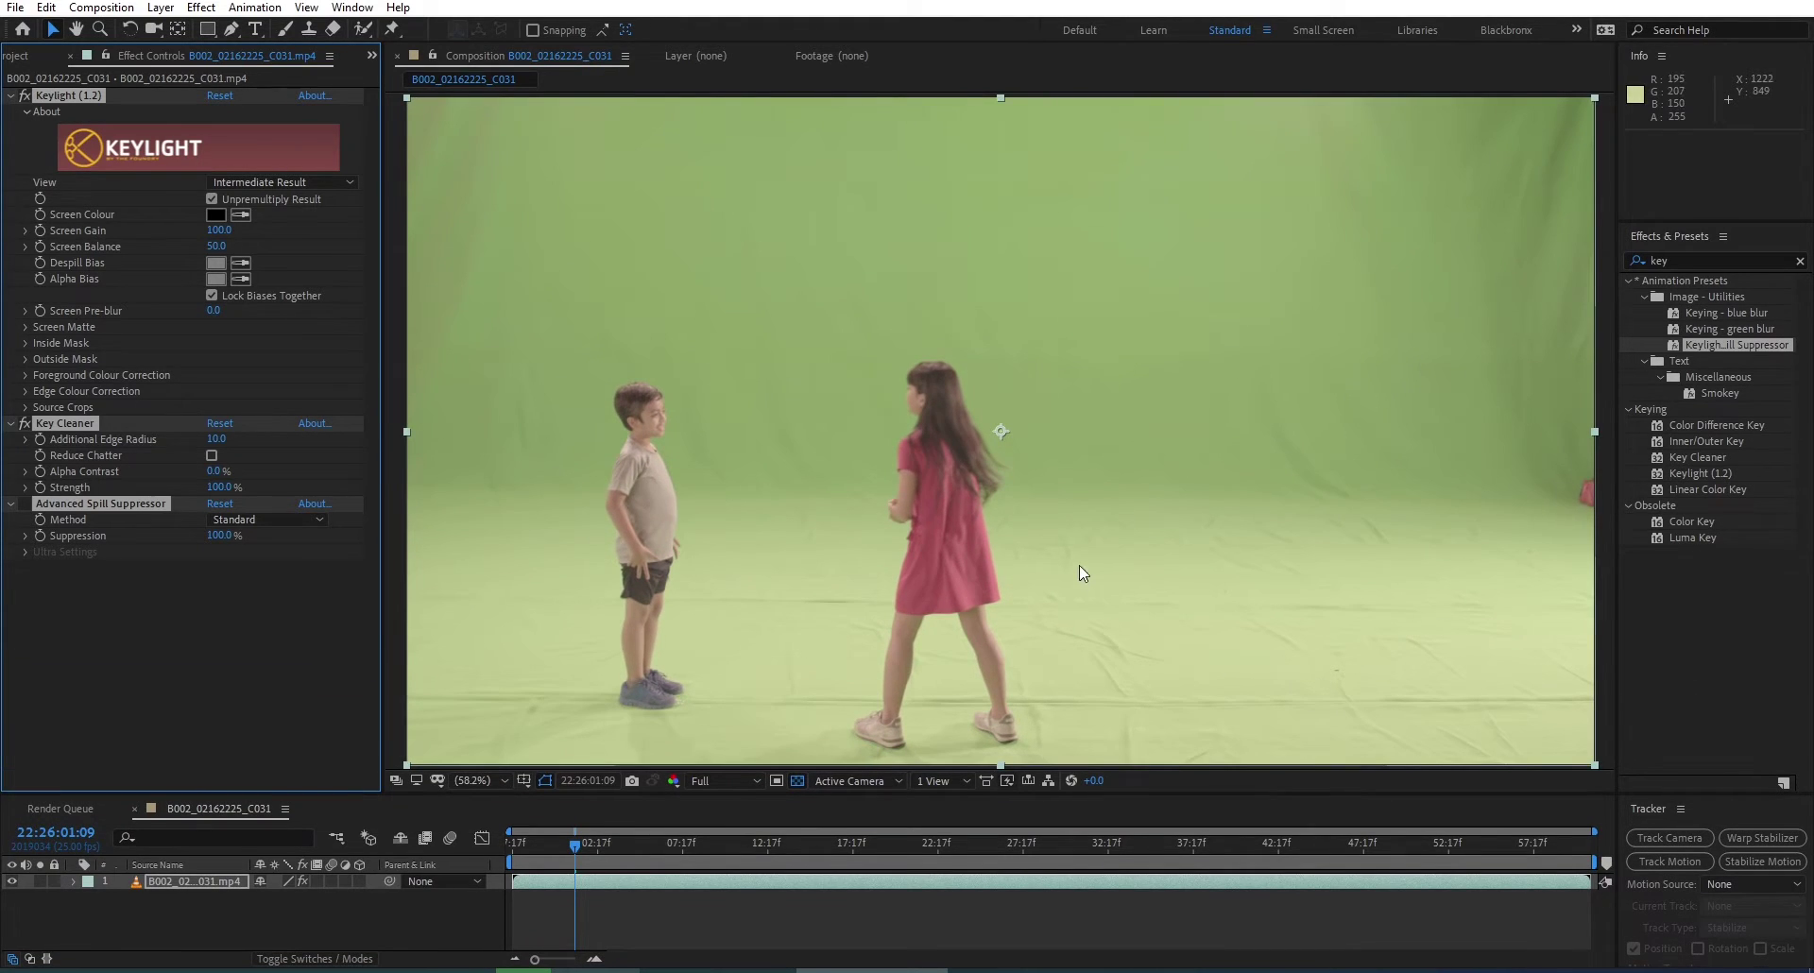
pyautogui.click(473, 780)
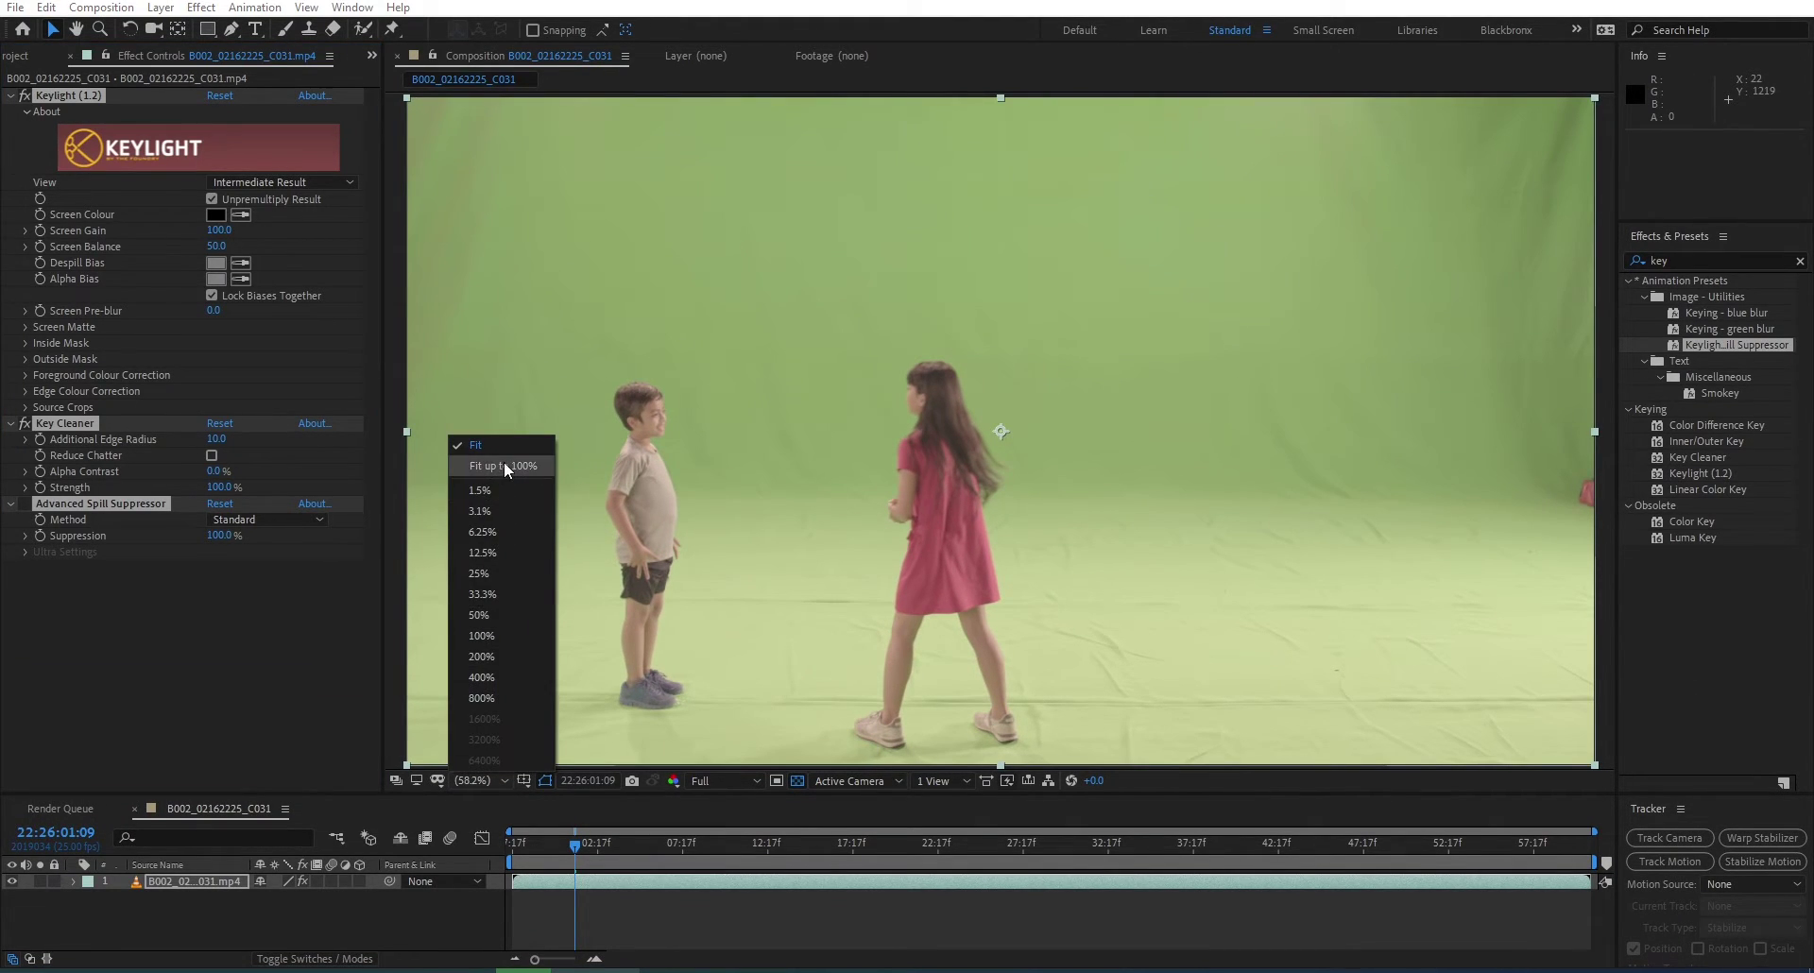
pyautogui.click(506, 444)
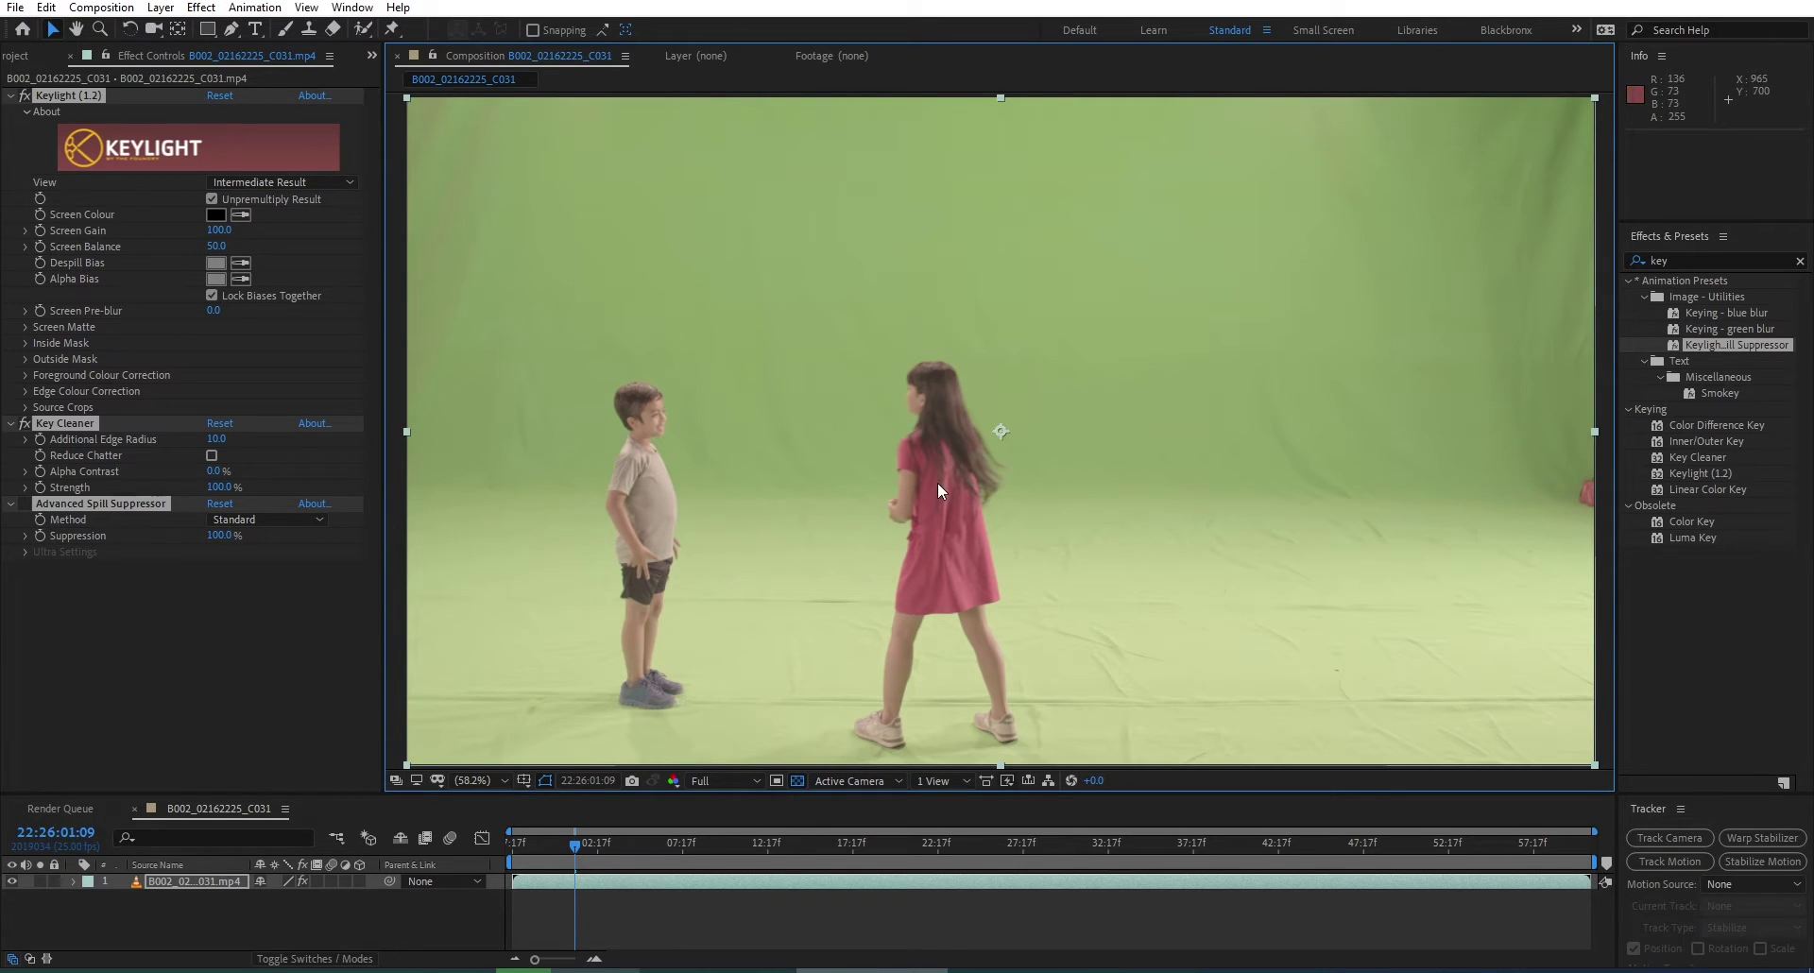
# Sample the green backdrop as Keylight's Screen Colour, then view both children at 100%.
pyautogui.click(242, 215)
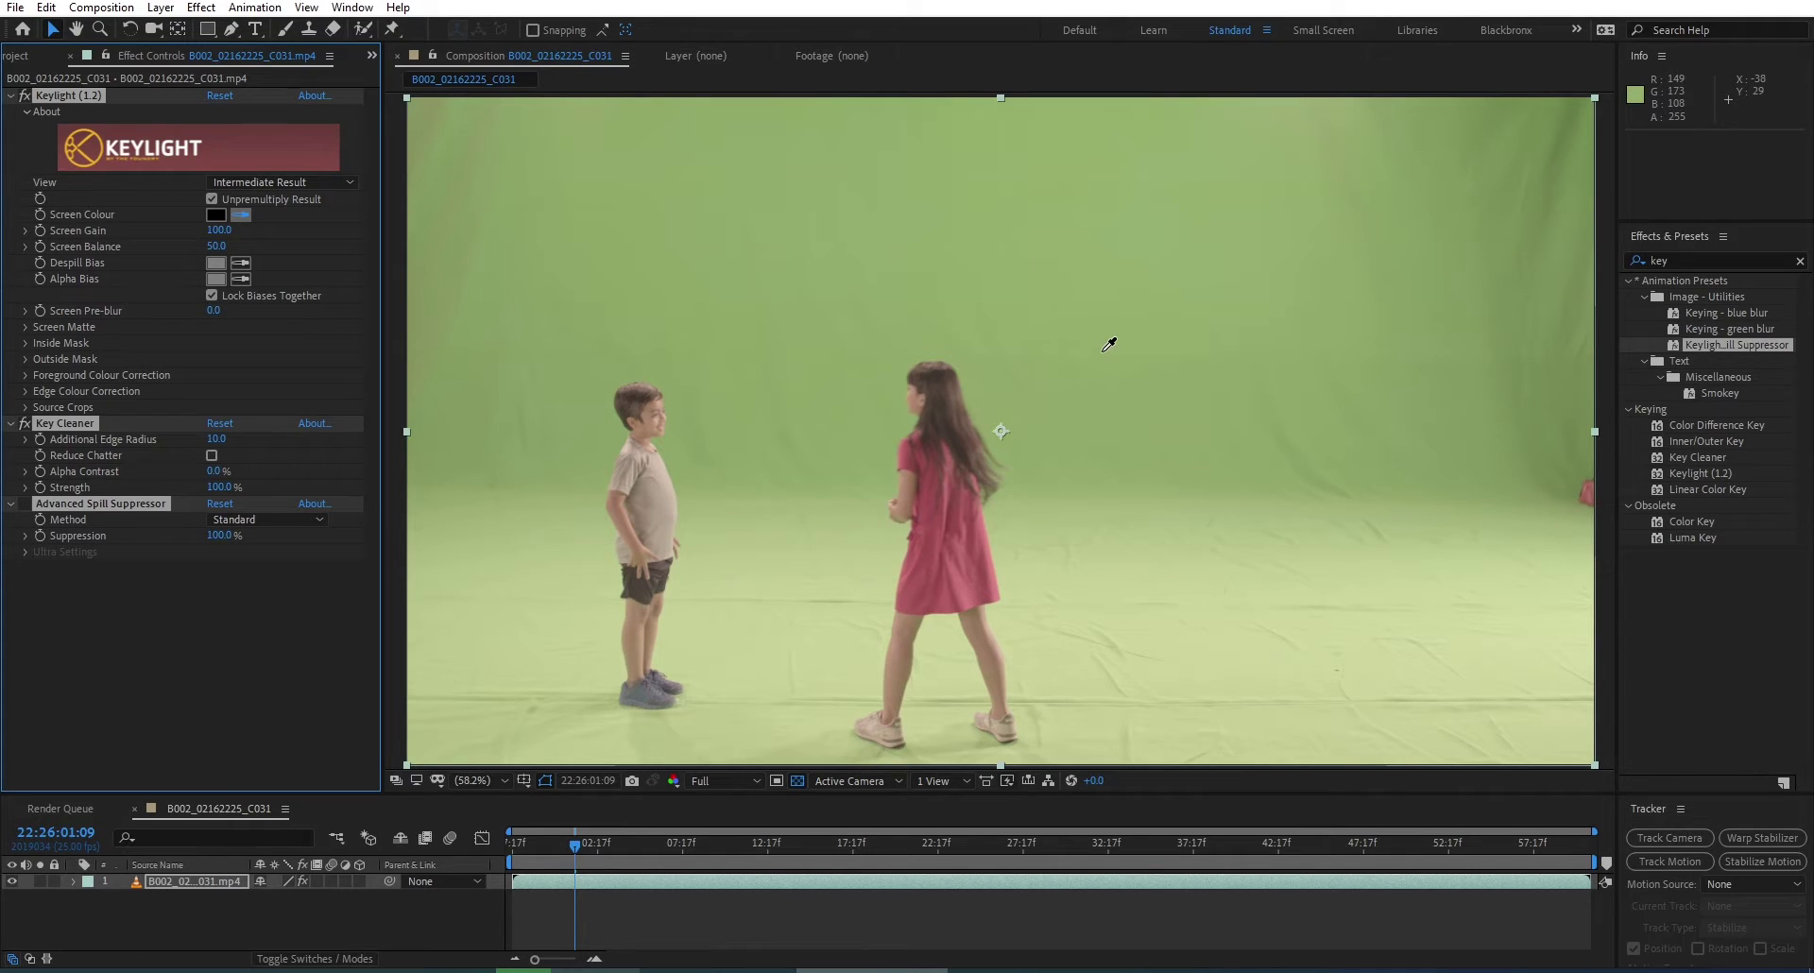
pyautogui.click(784, 514)
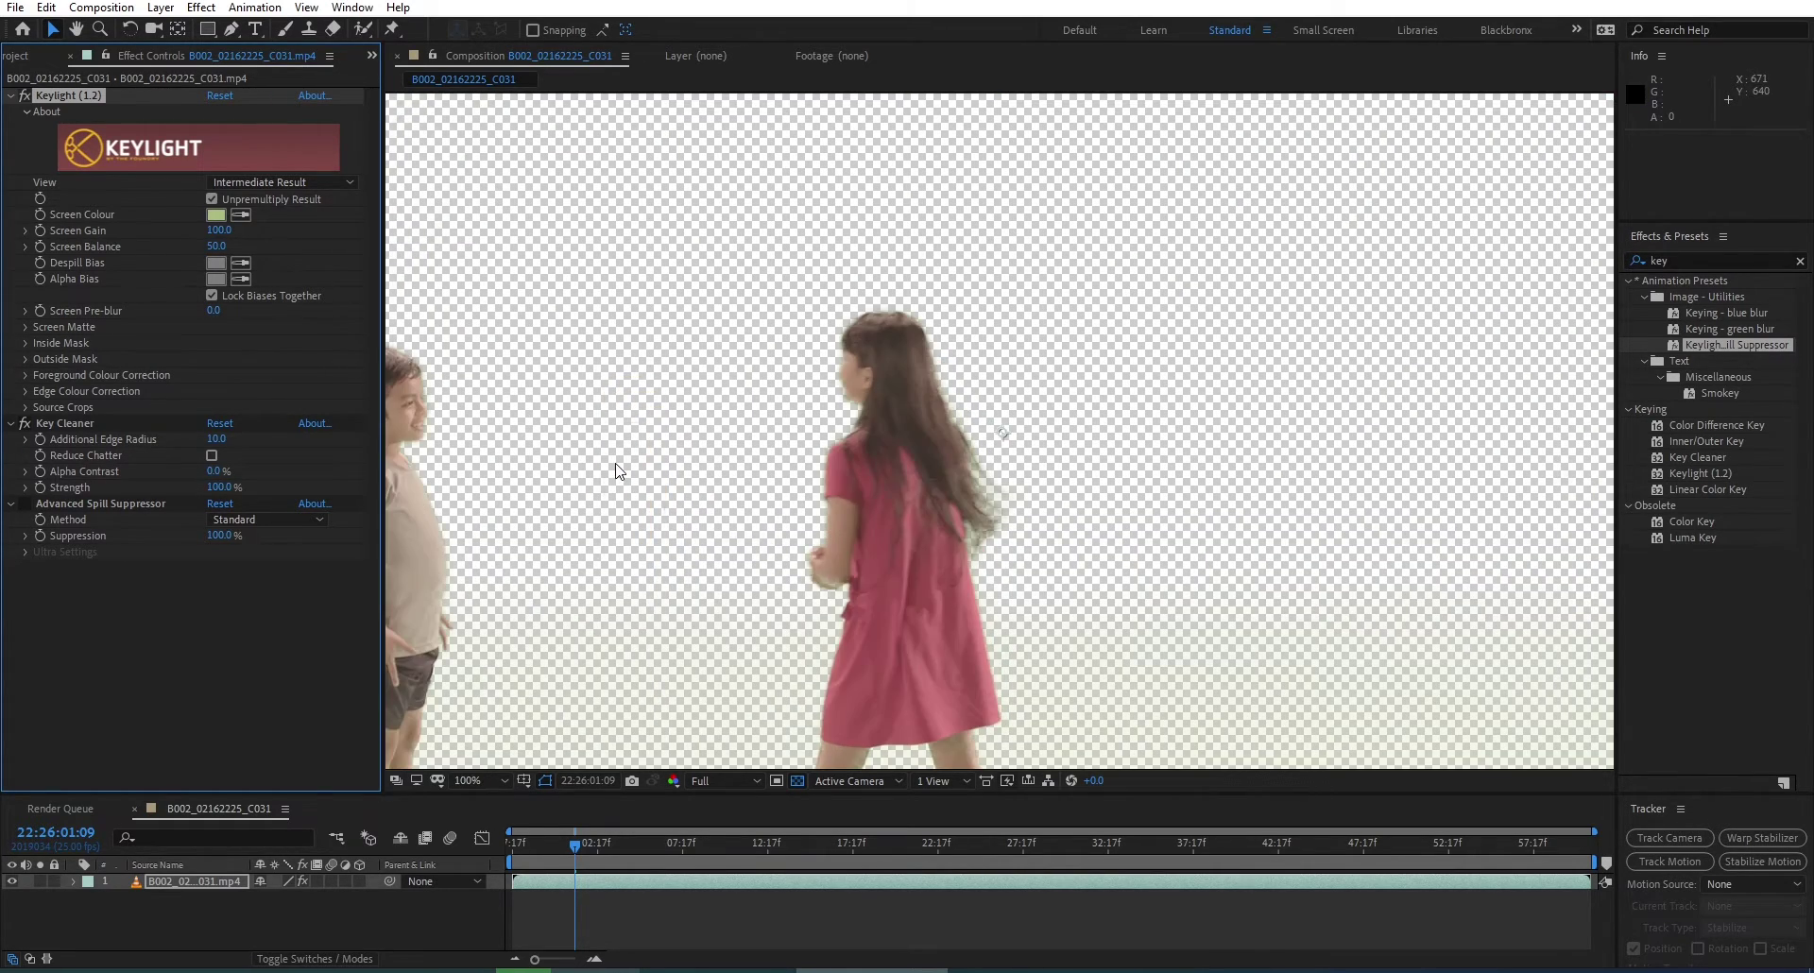
pyautogui.press('/')
pyautogui.moveTo(599, 465); pyautogui.dragTo(959, 360)
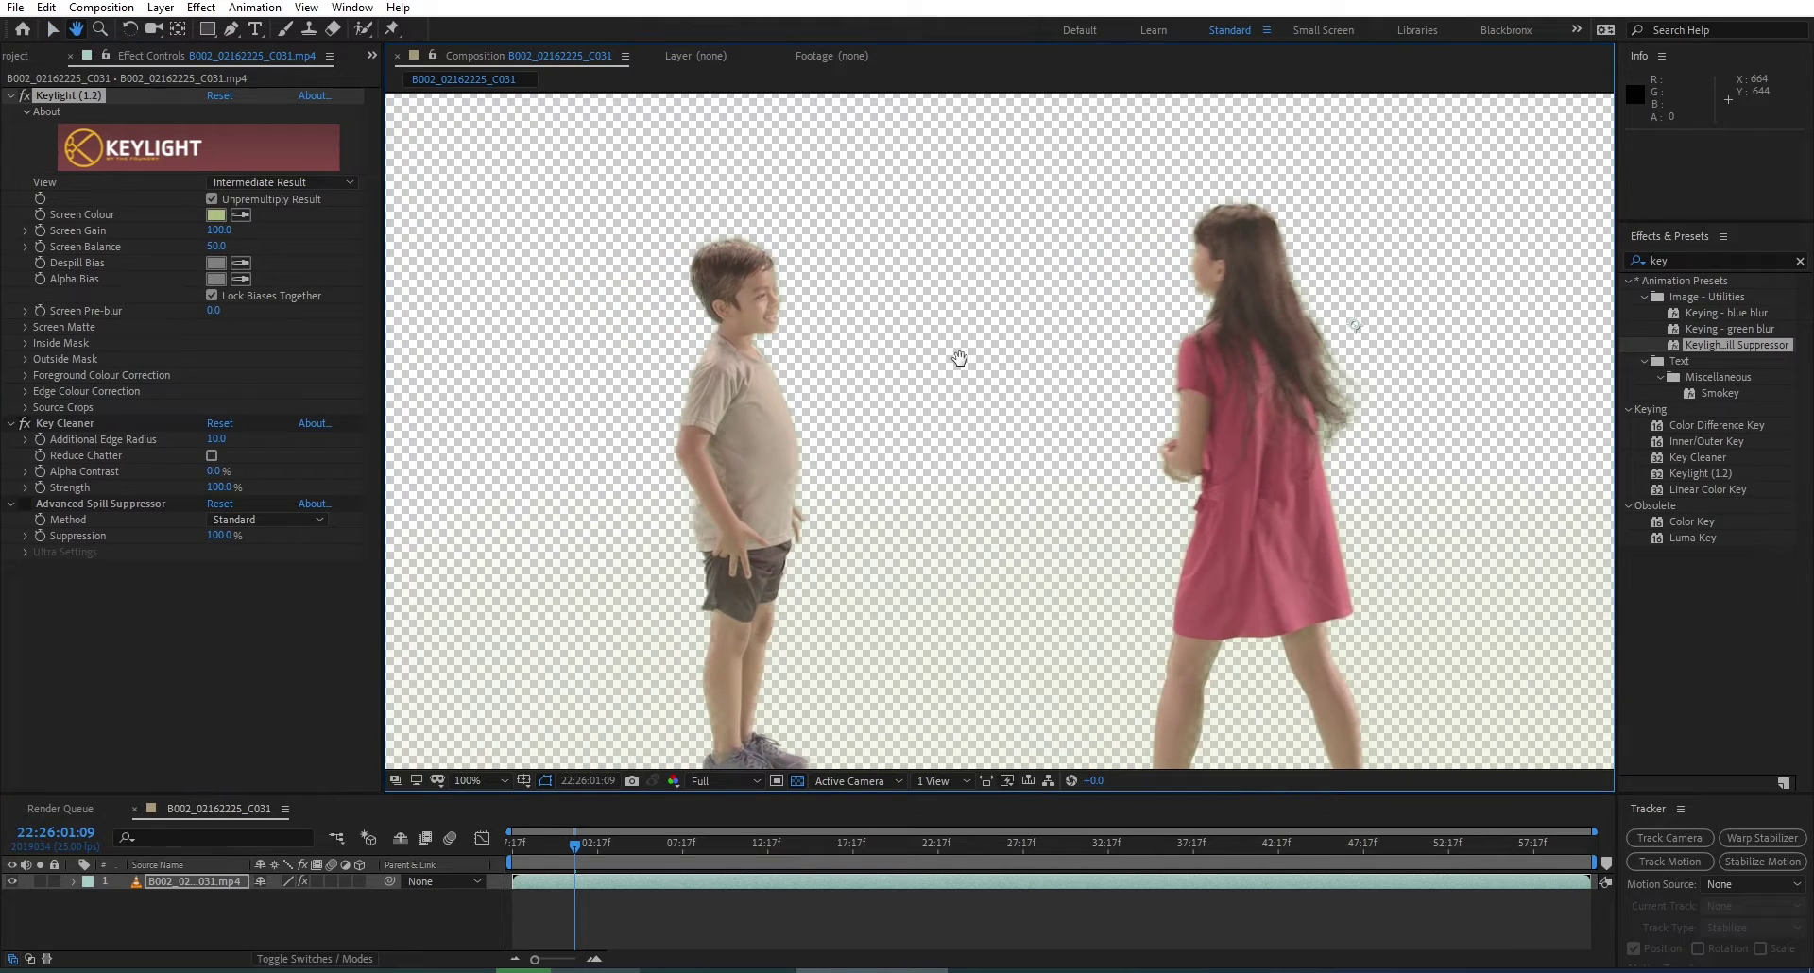
# Zoom to 200%, set Keylight's View to Screen Matte and expand the Screen Matte settings.
pyautogui.press('.')
pyautogui.scroll(-4, 899, 583)
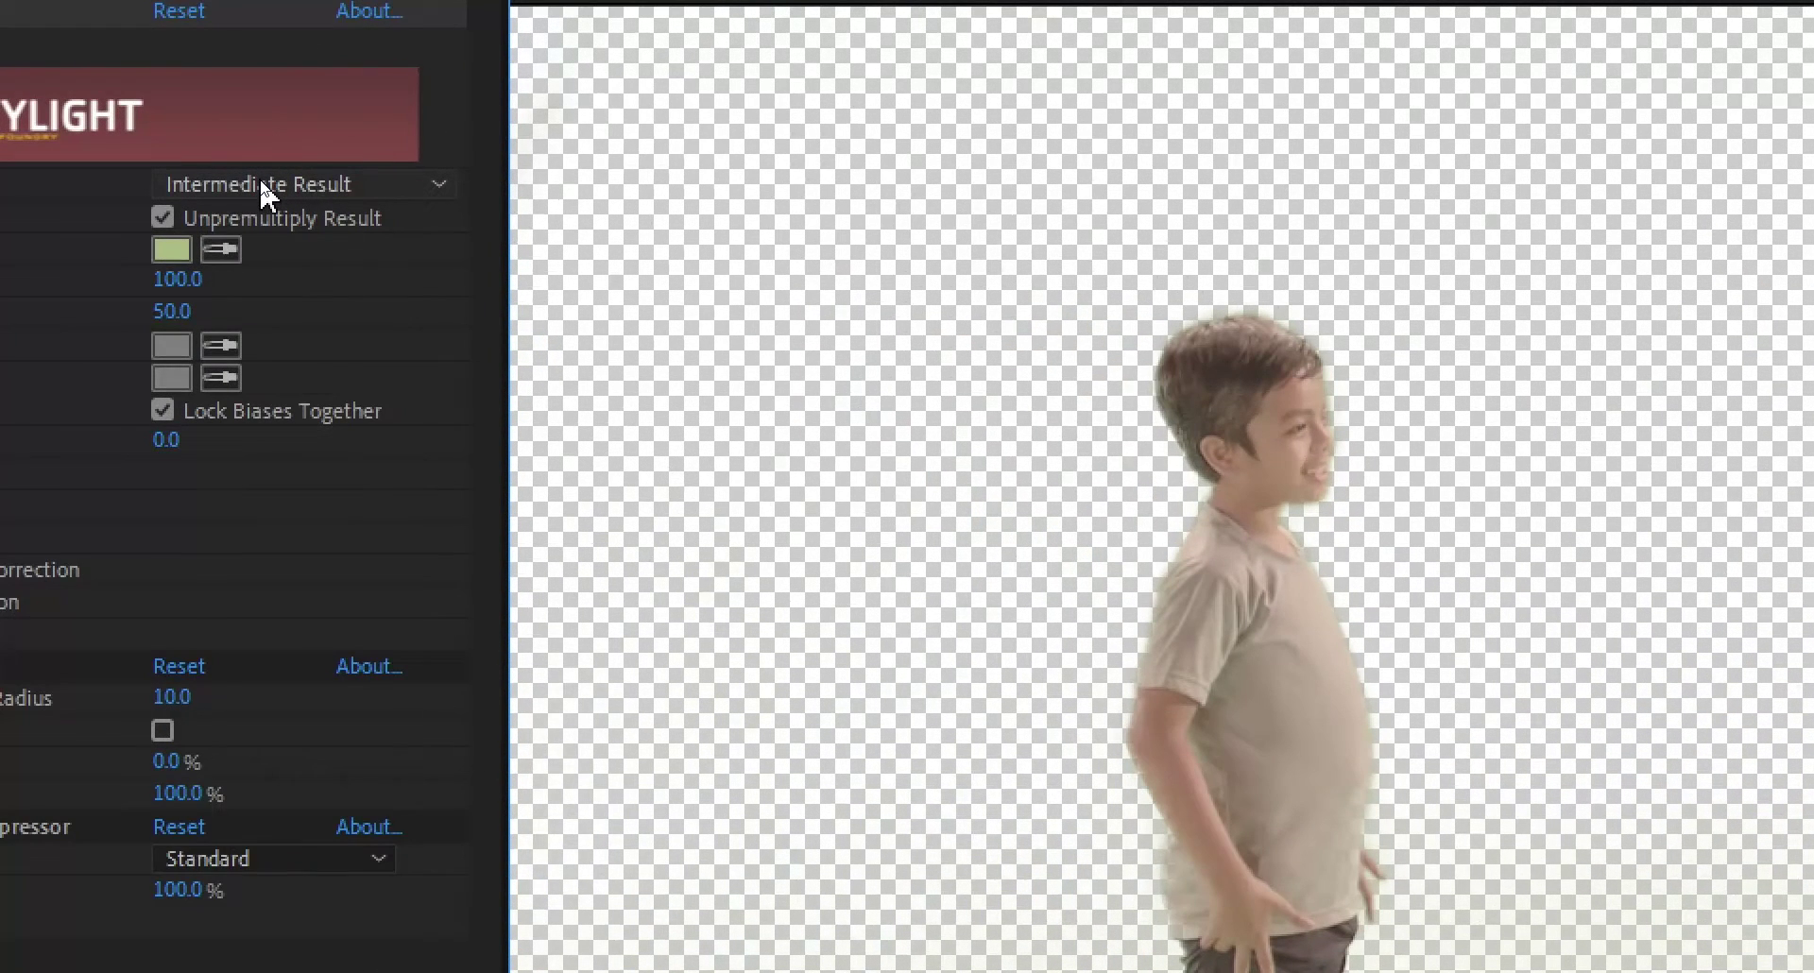
pyautogui.click(261, 183)
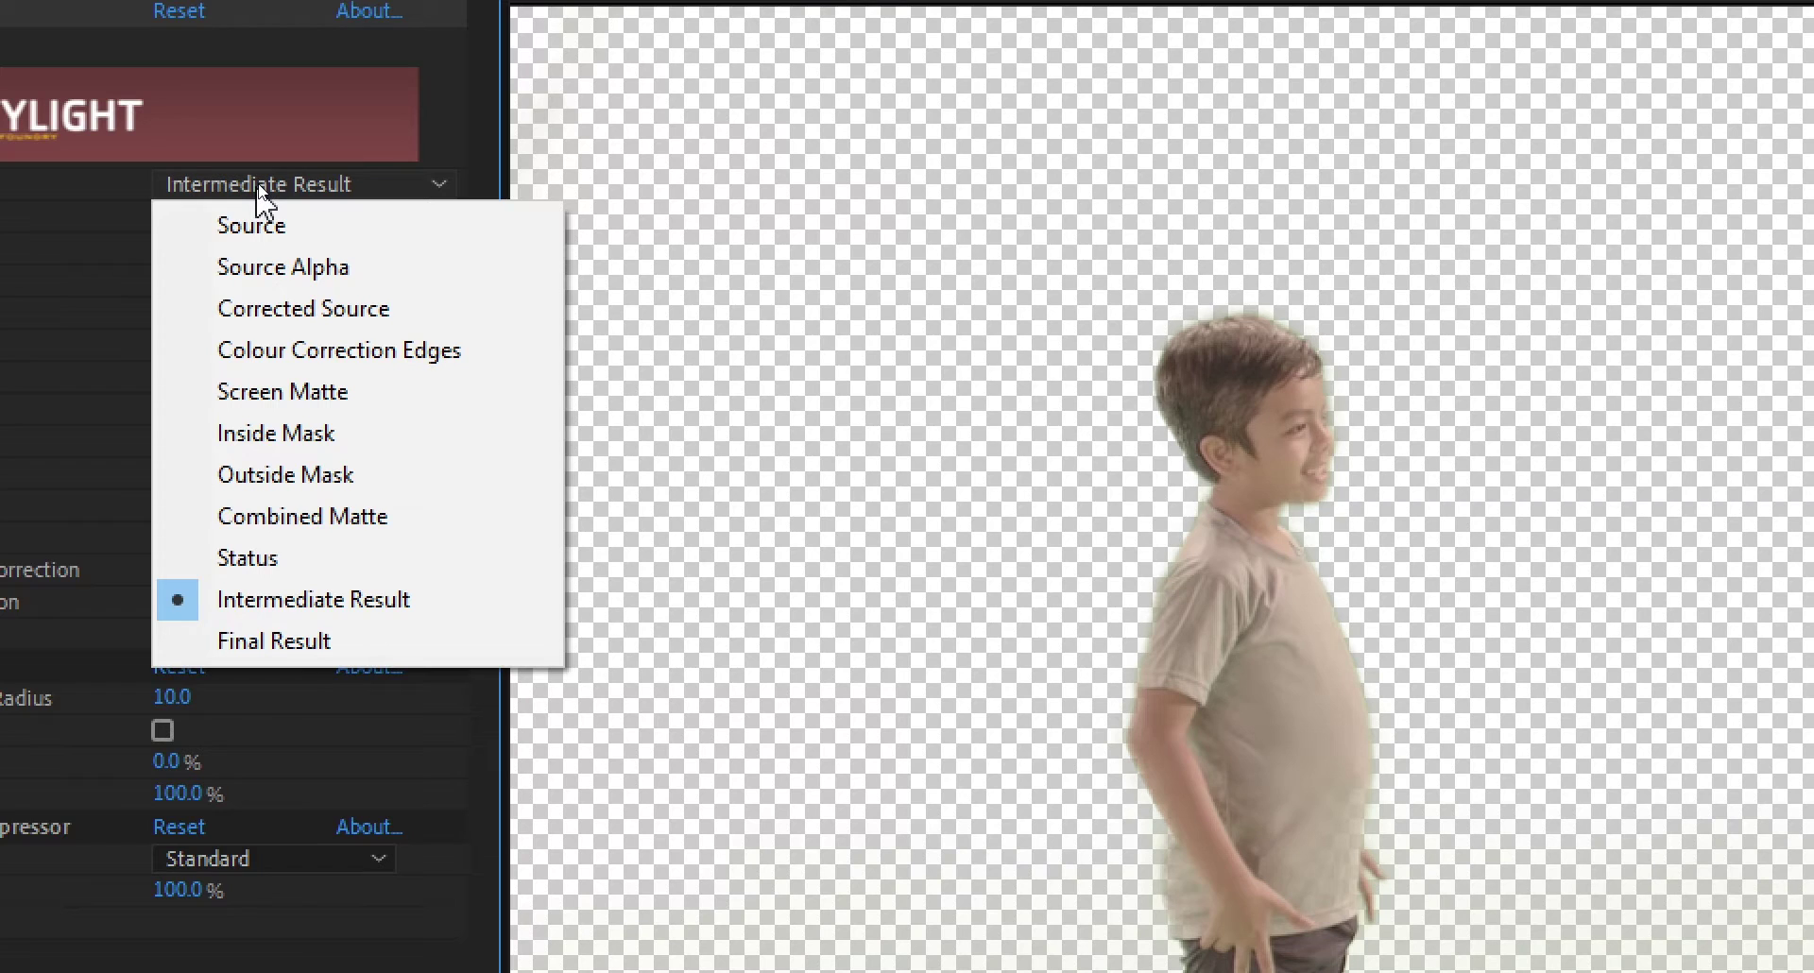
pyautogui.click(246, 401)
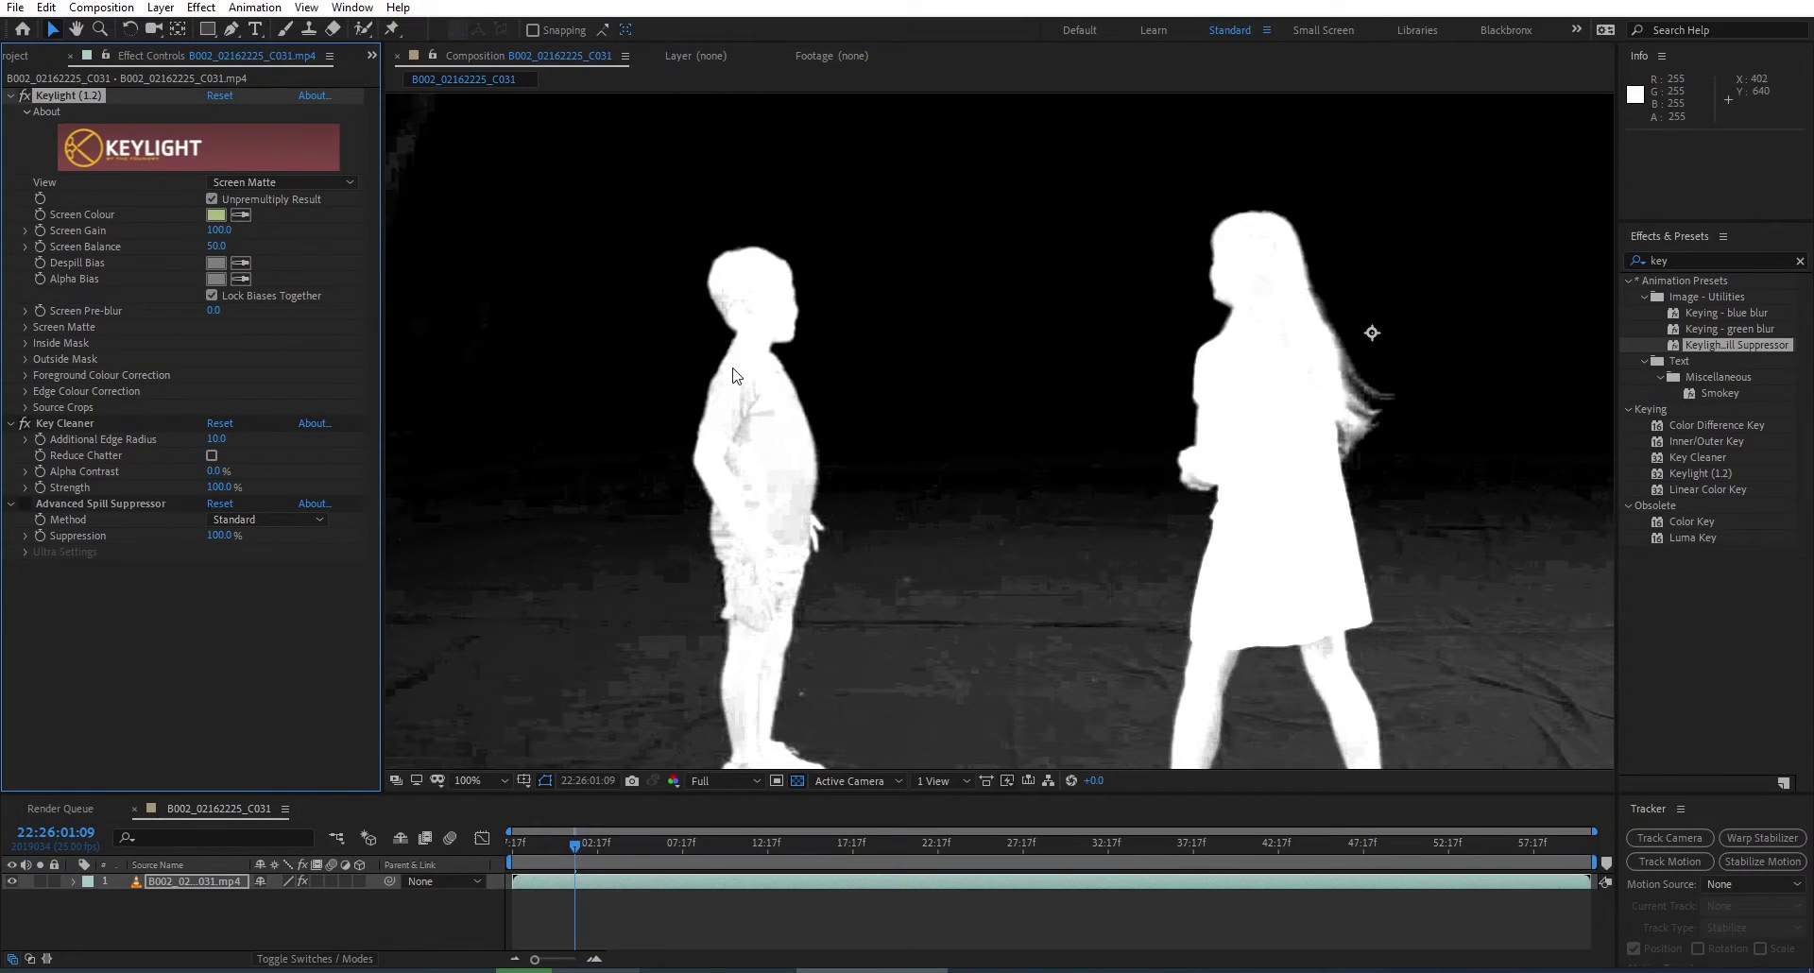
pyautogui.click(26, 328)
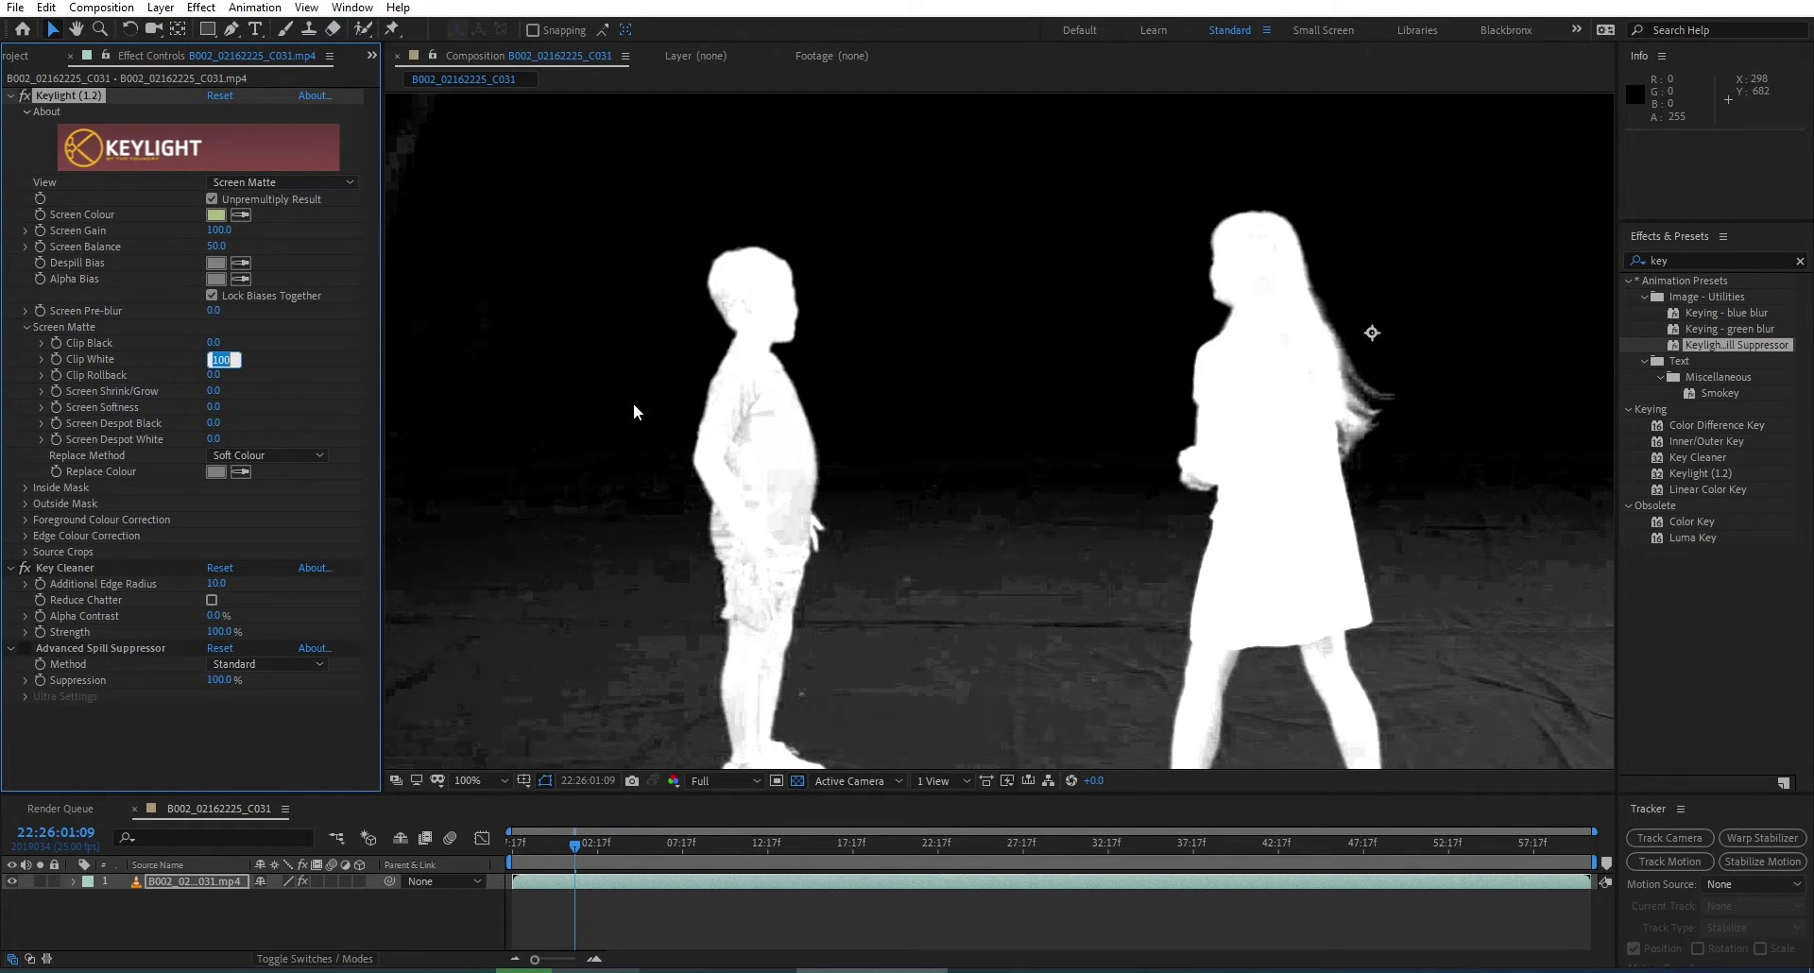
# Set Keylight's Clip White to 70 and Clip Black to 25, then pan to check the feet.
pyautogui.write('70')
pyautogui.press('Return')
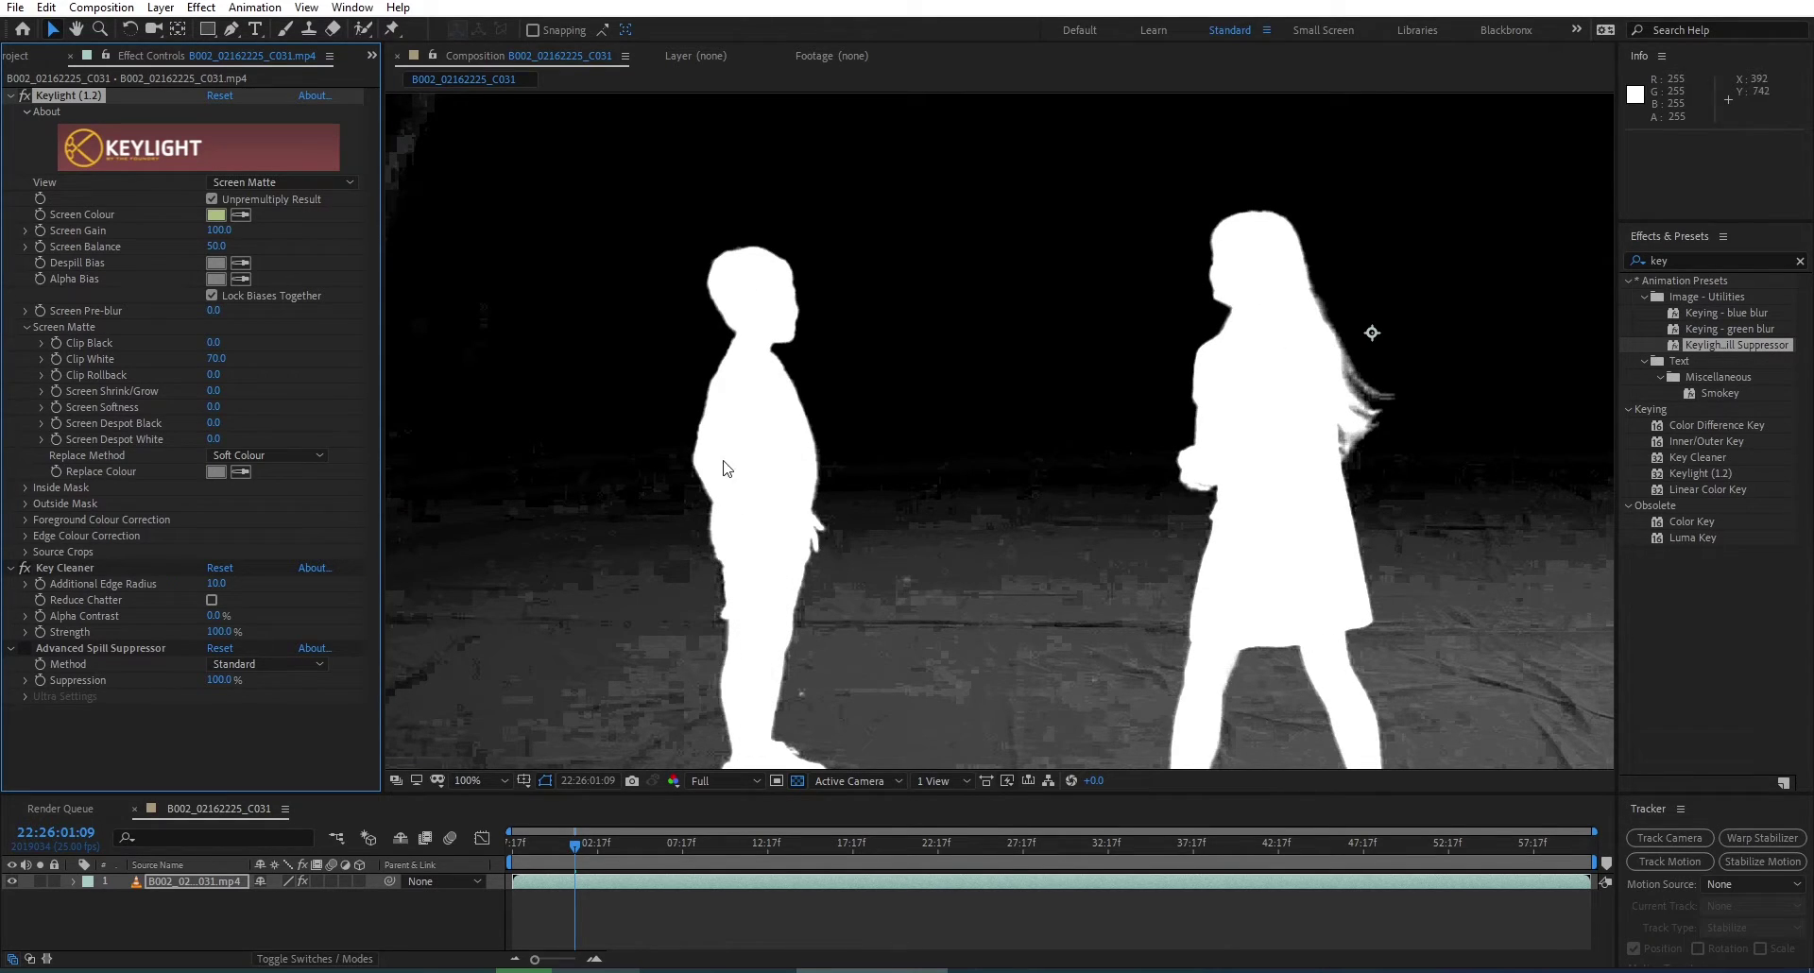
pyautogui.click(214, 344)
pyautogui.write('30')
pyautogui.press('Return')
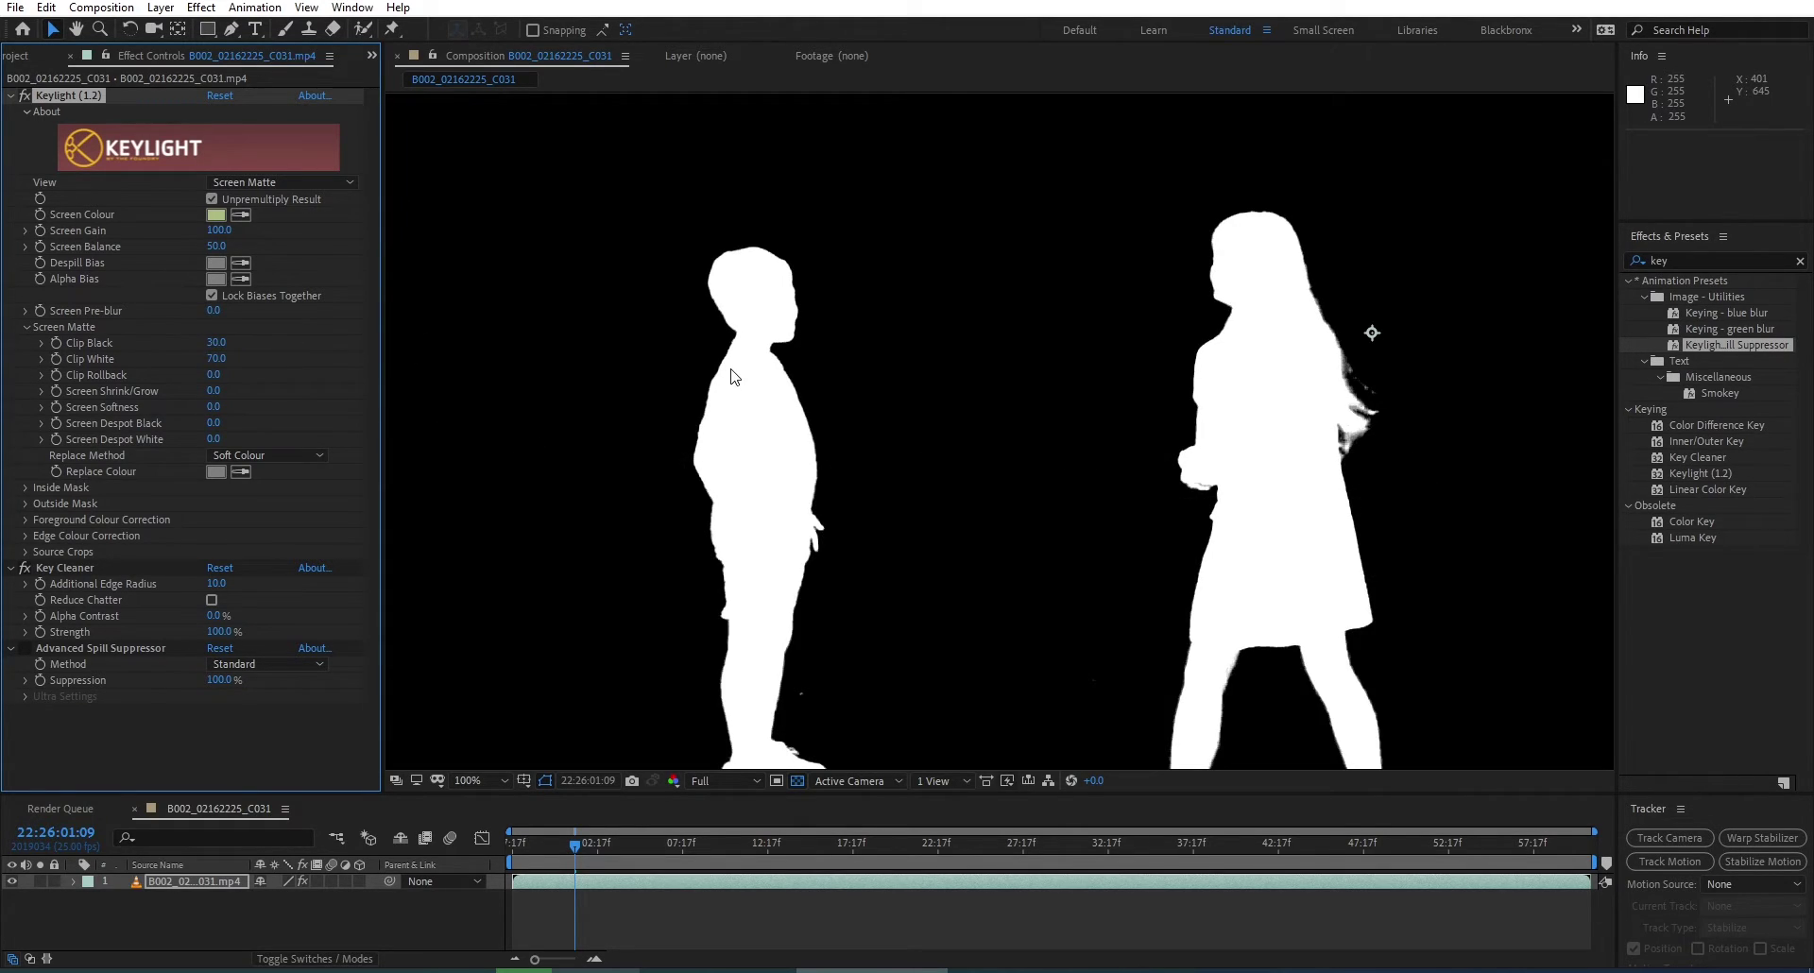
pyautogui.moveTo(904, 559); pyautogui.dragTo(834, 531)
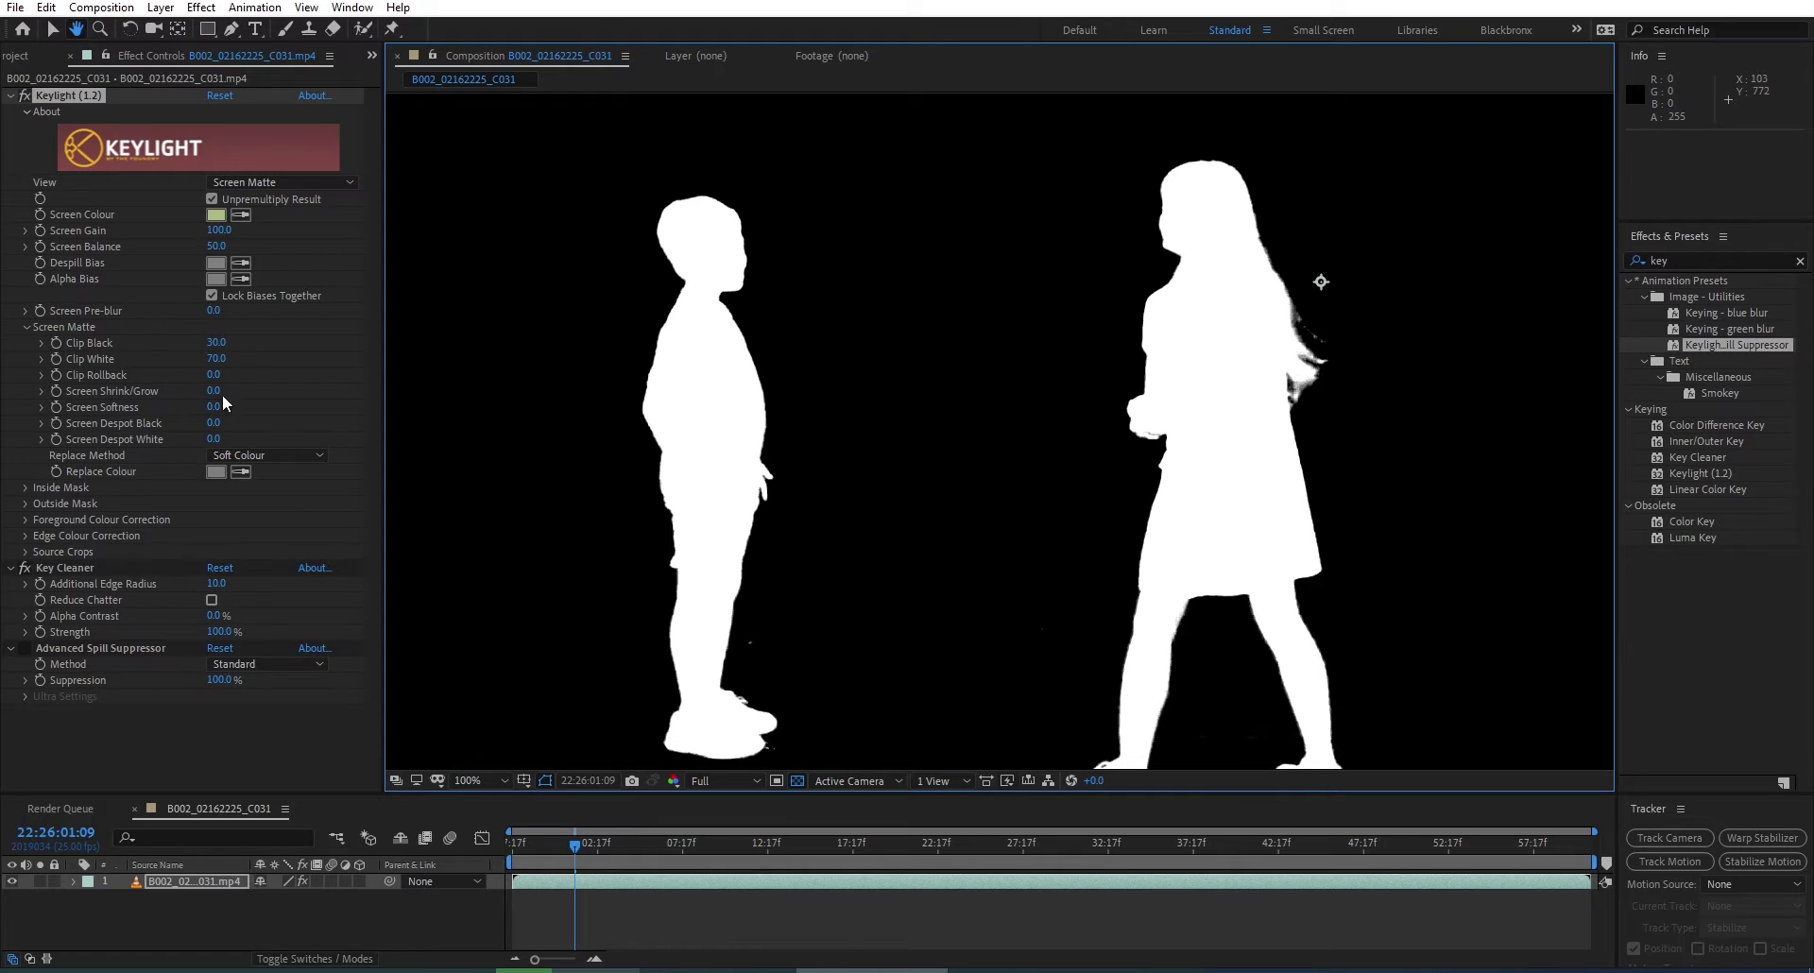
pyautogui.click(217, 343)
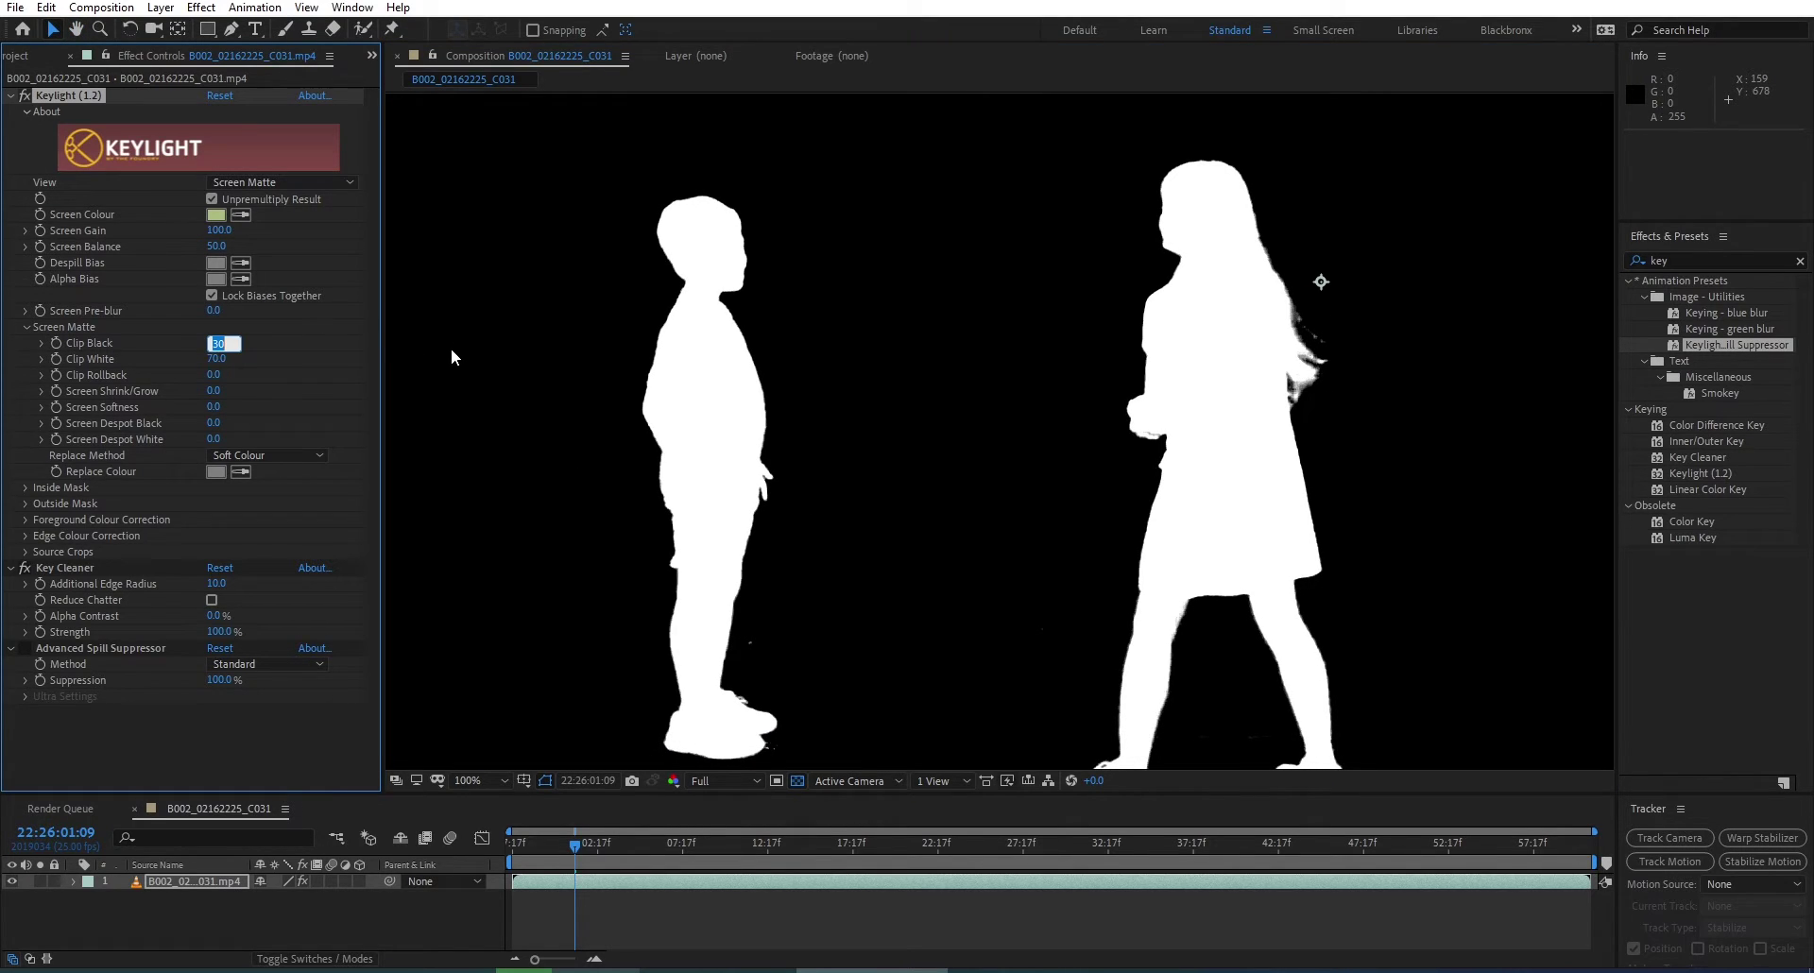
pyautogui.write('25')
pyautogui.press('Return')
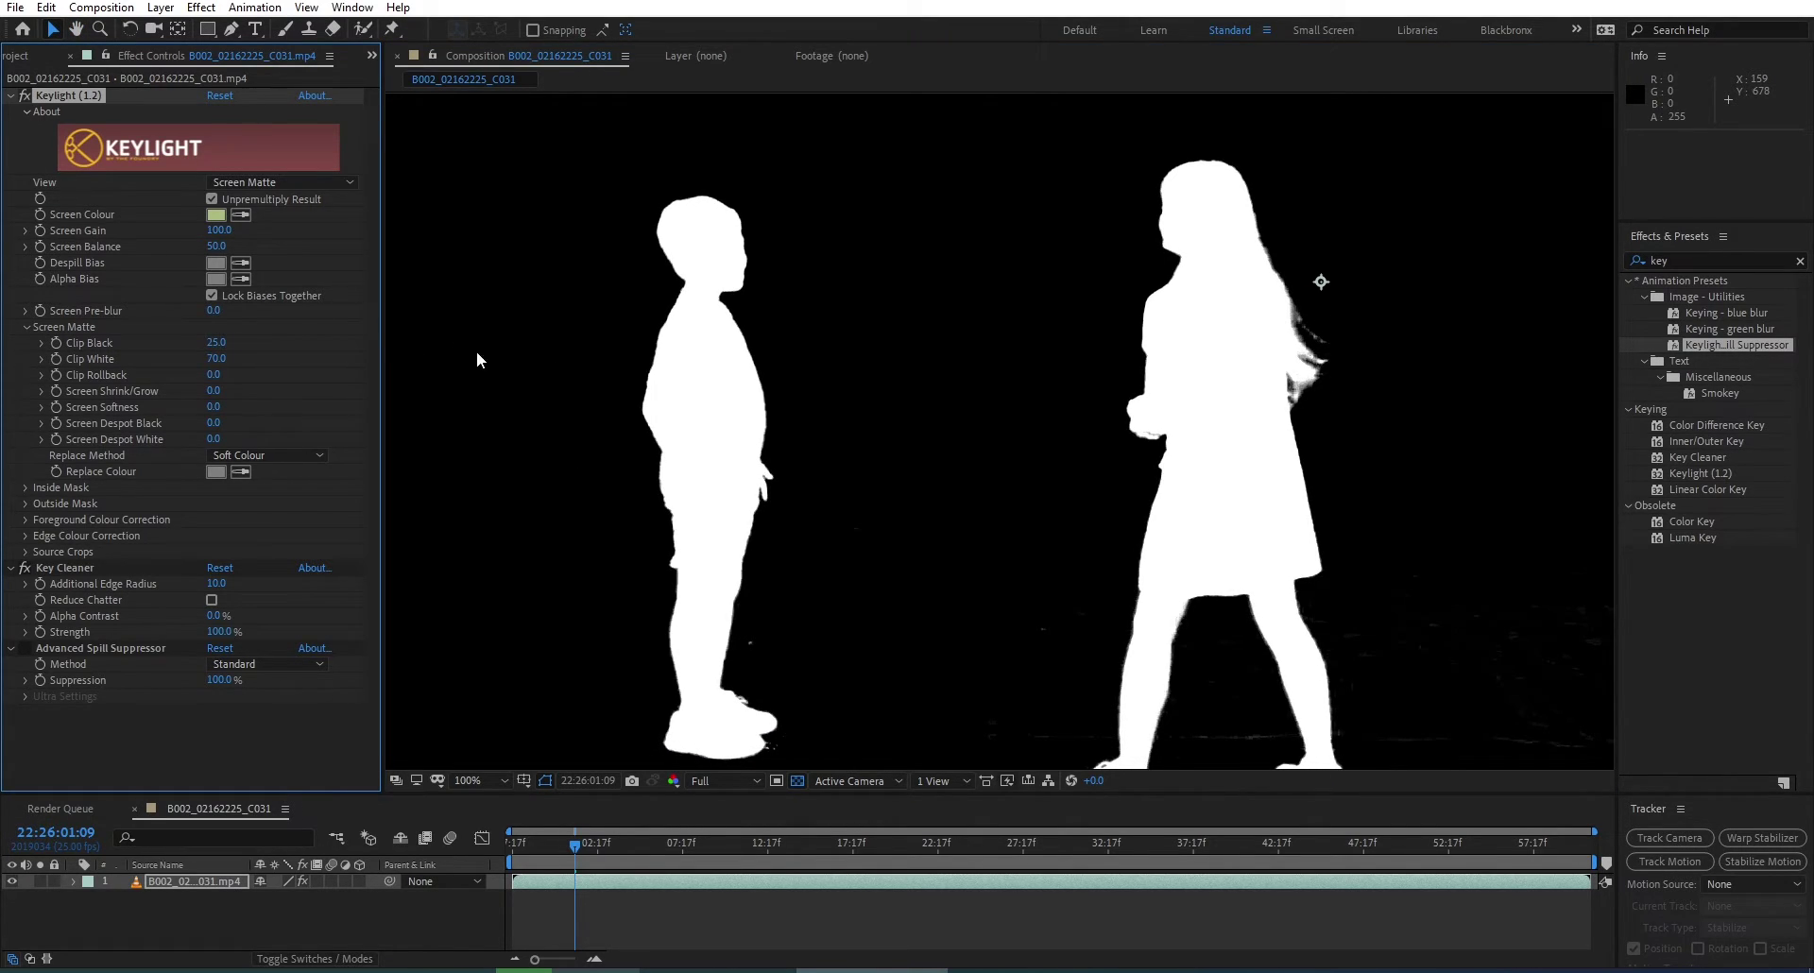
pyautogui.press('space')
pyautogui.moveTo(1124, 607); pyautogui.dragTo(1102, 539)
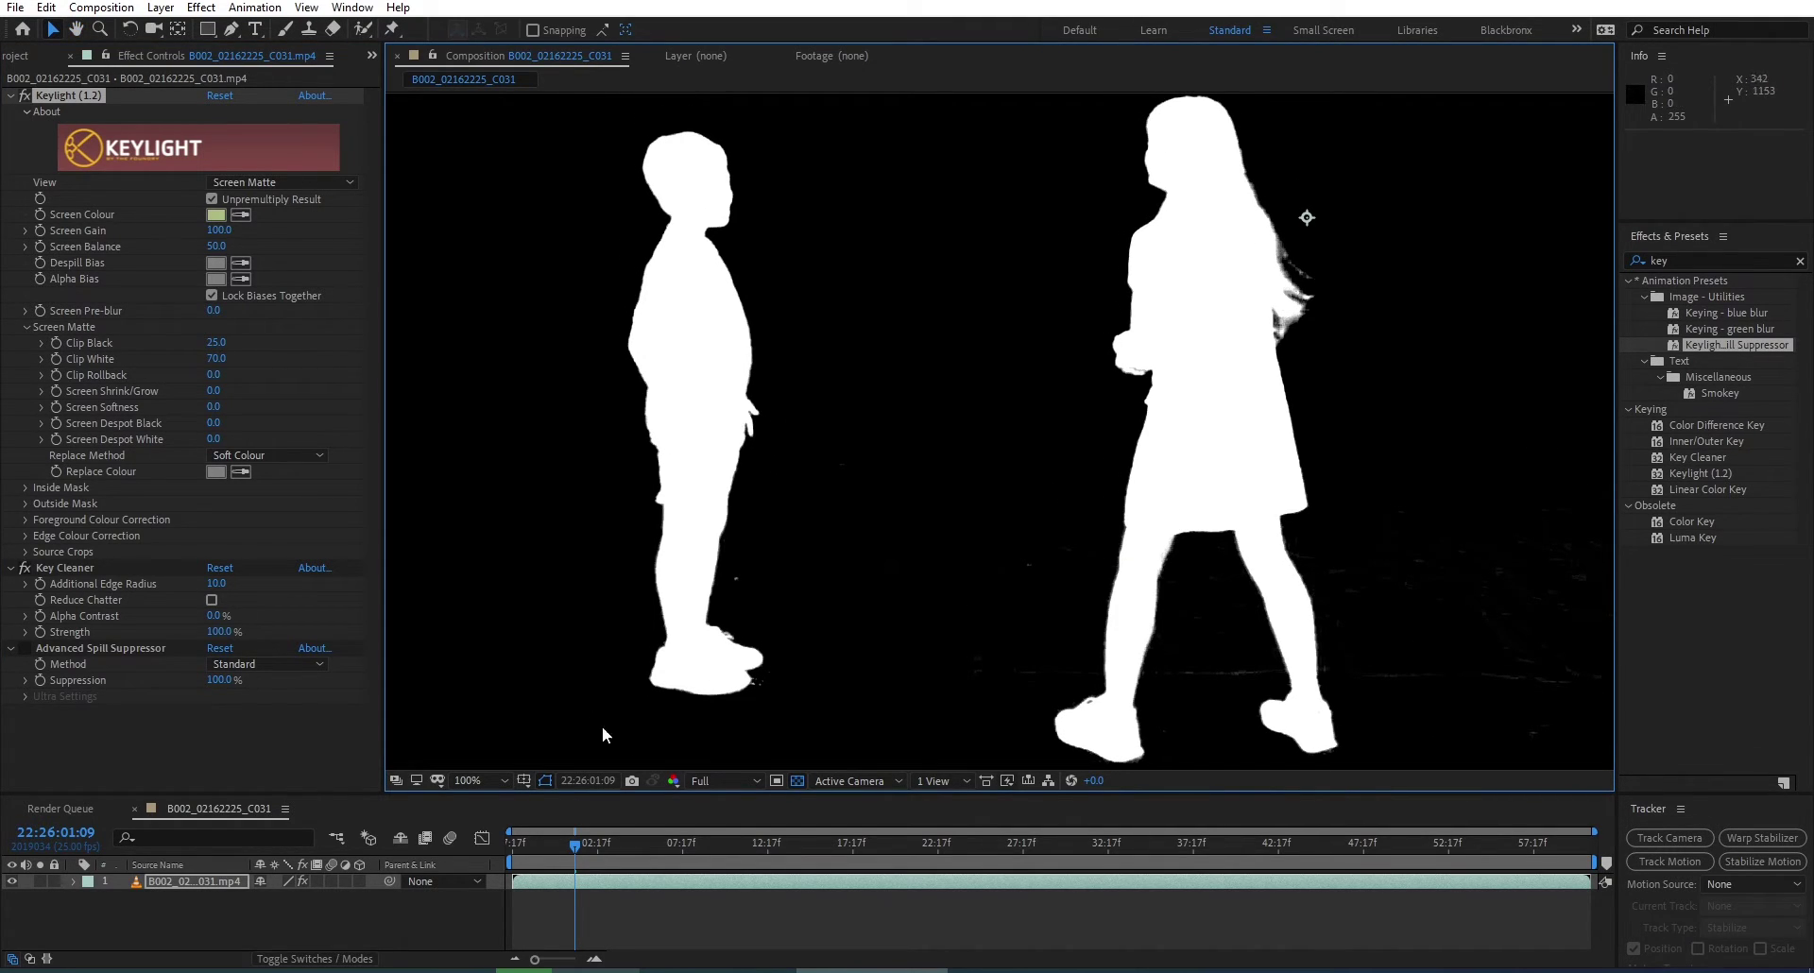
# Set Keylight's View to Intermediate Result and scrub ahead to inspect later frames.
pyautogui.click(253, 184)
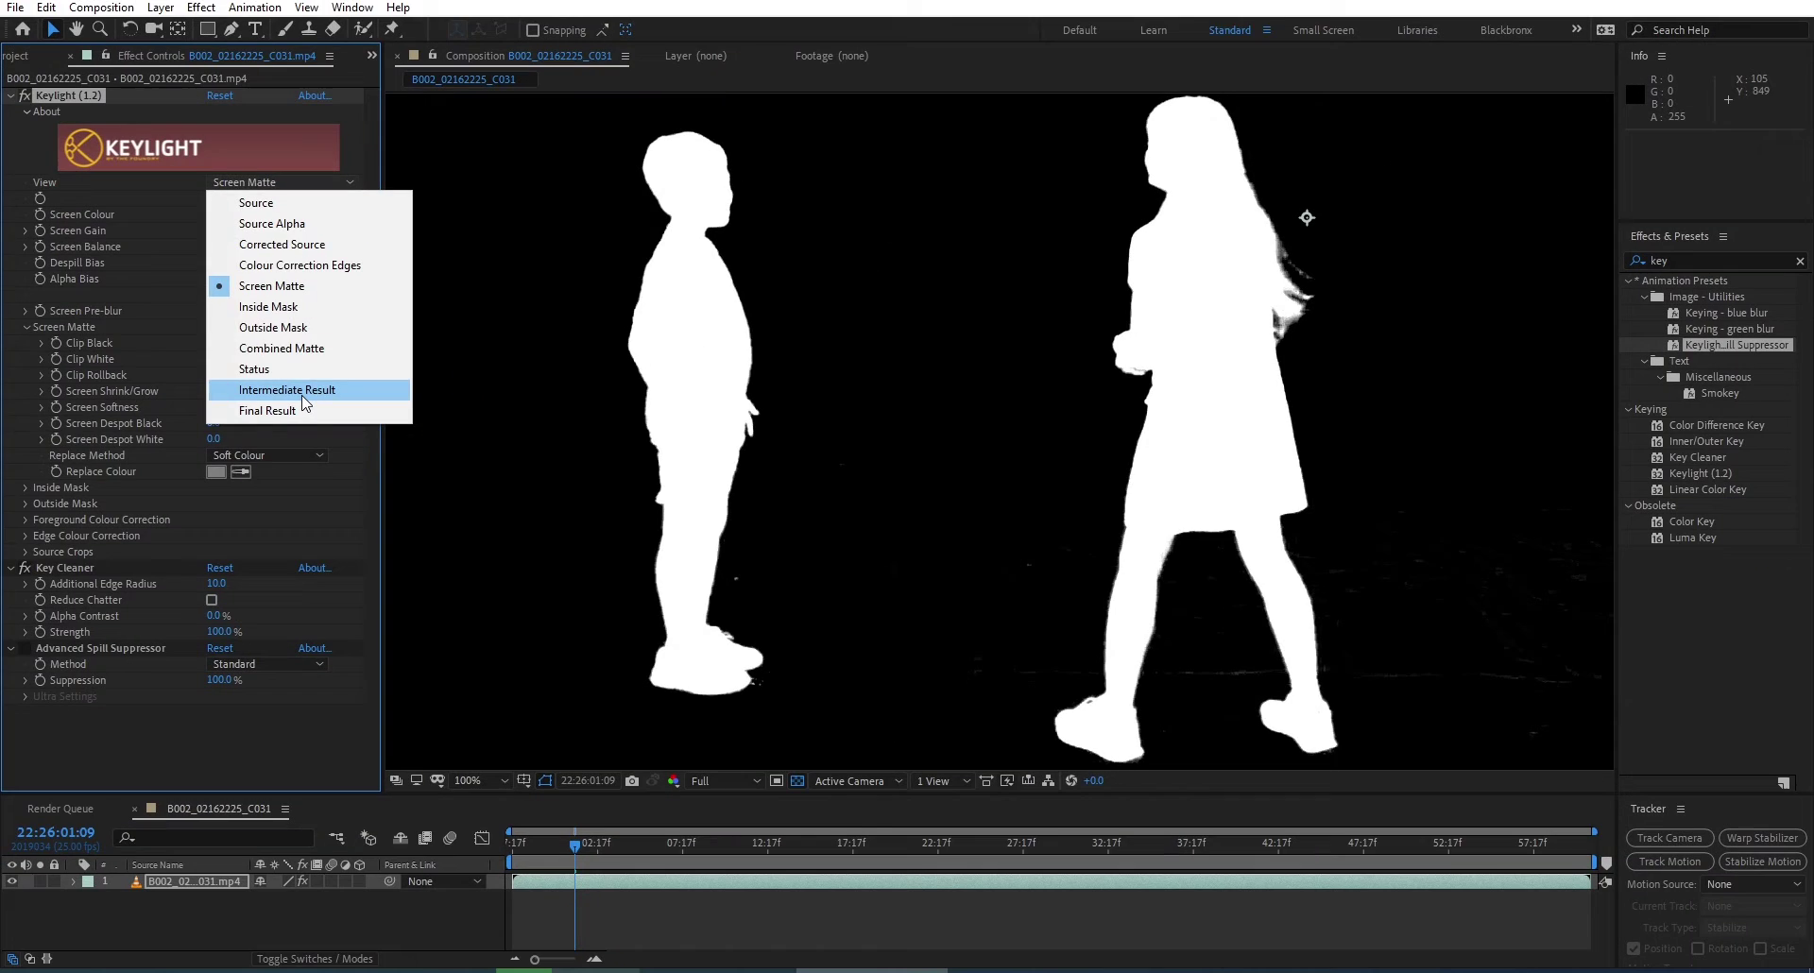
pyautogui.click(287, 389)
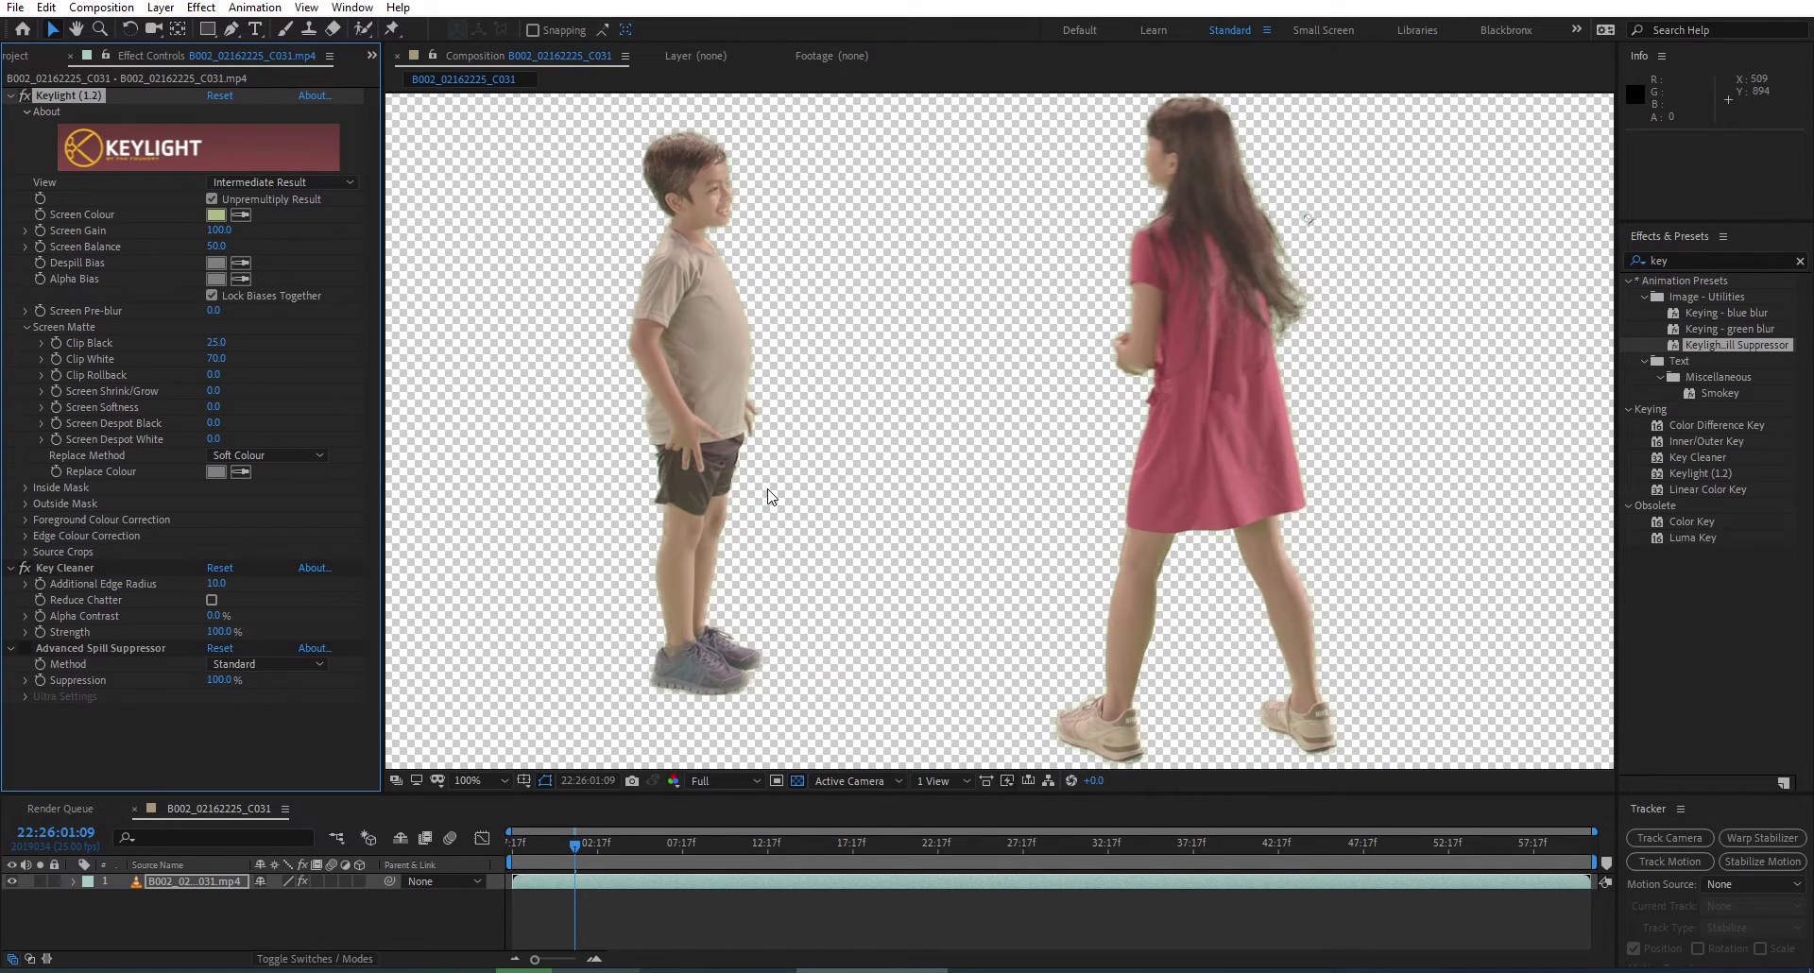
pyautogui.moveTo(595, 843); pyautogui.dragTo(660, 860)
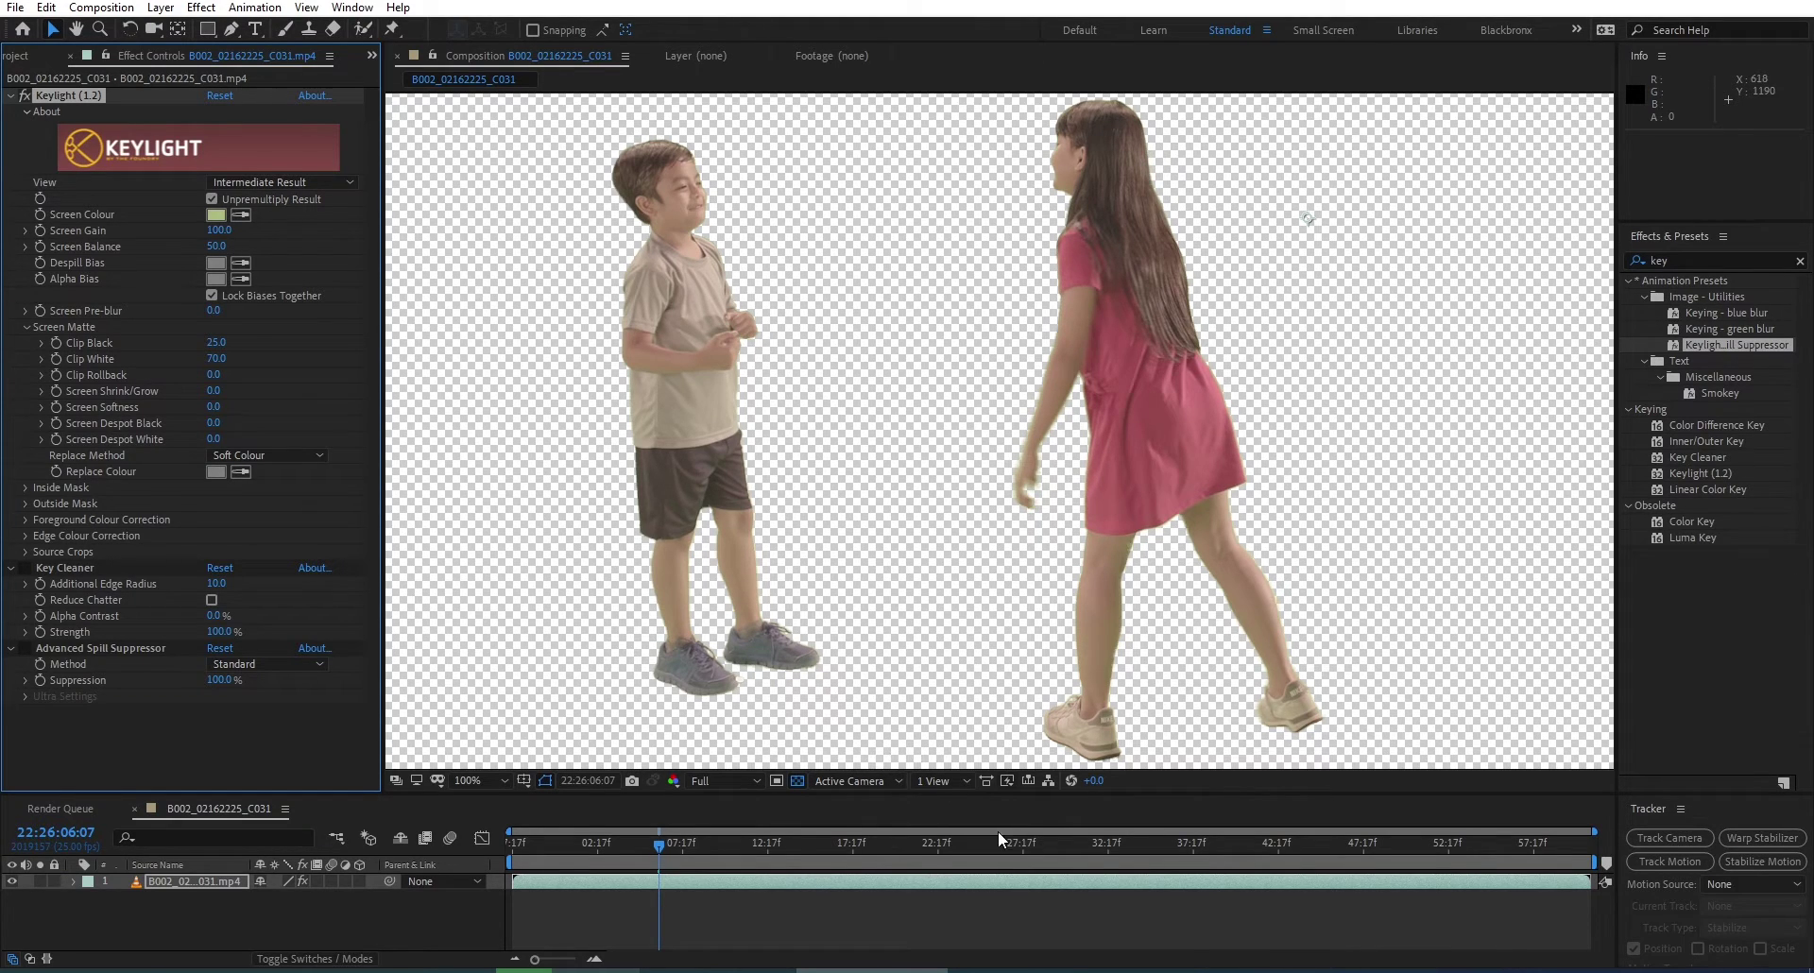
pyautogui.moveTo(663, 841); pyautogui.dragTo(1206, 876)
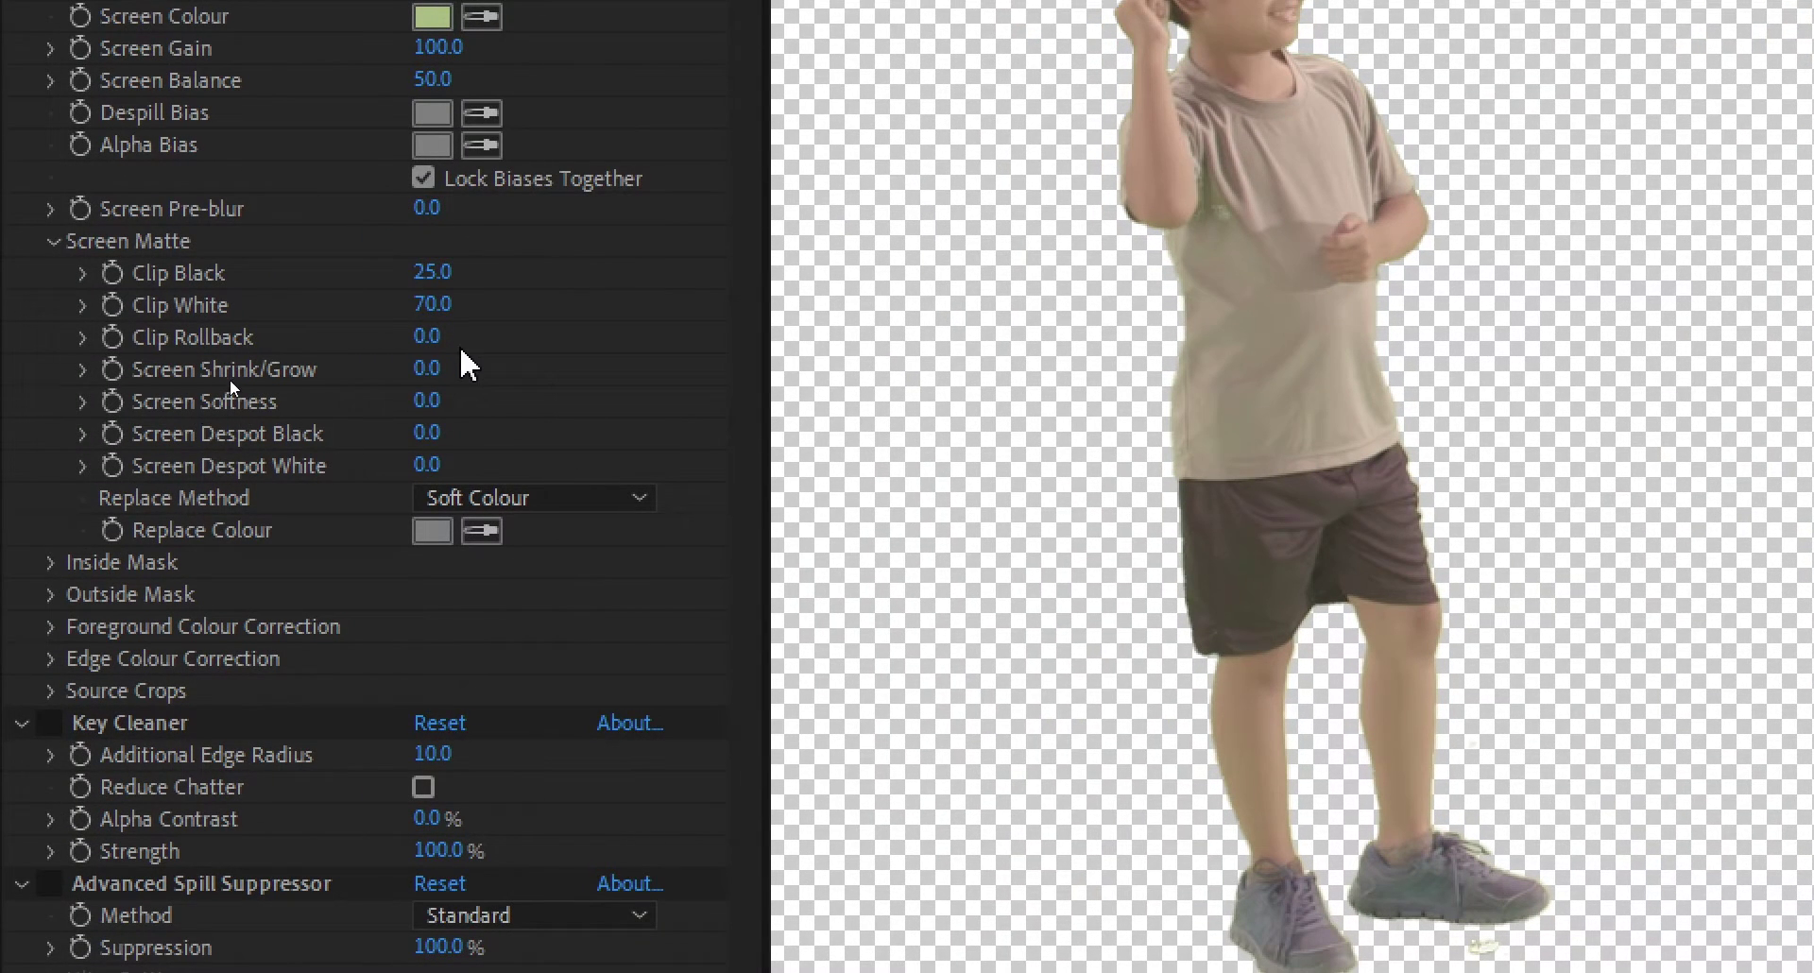
# Set Keylight's Screen Shrink/Grow to -0.2 and Screen Softness to 0.3.
pyautogui.click(434, 368)
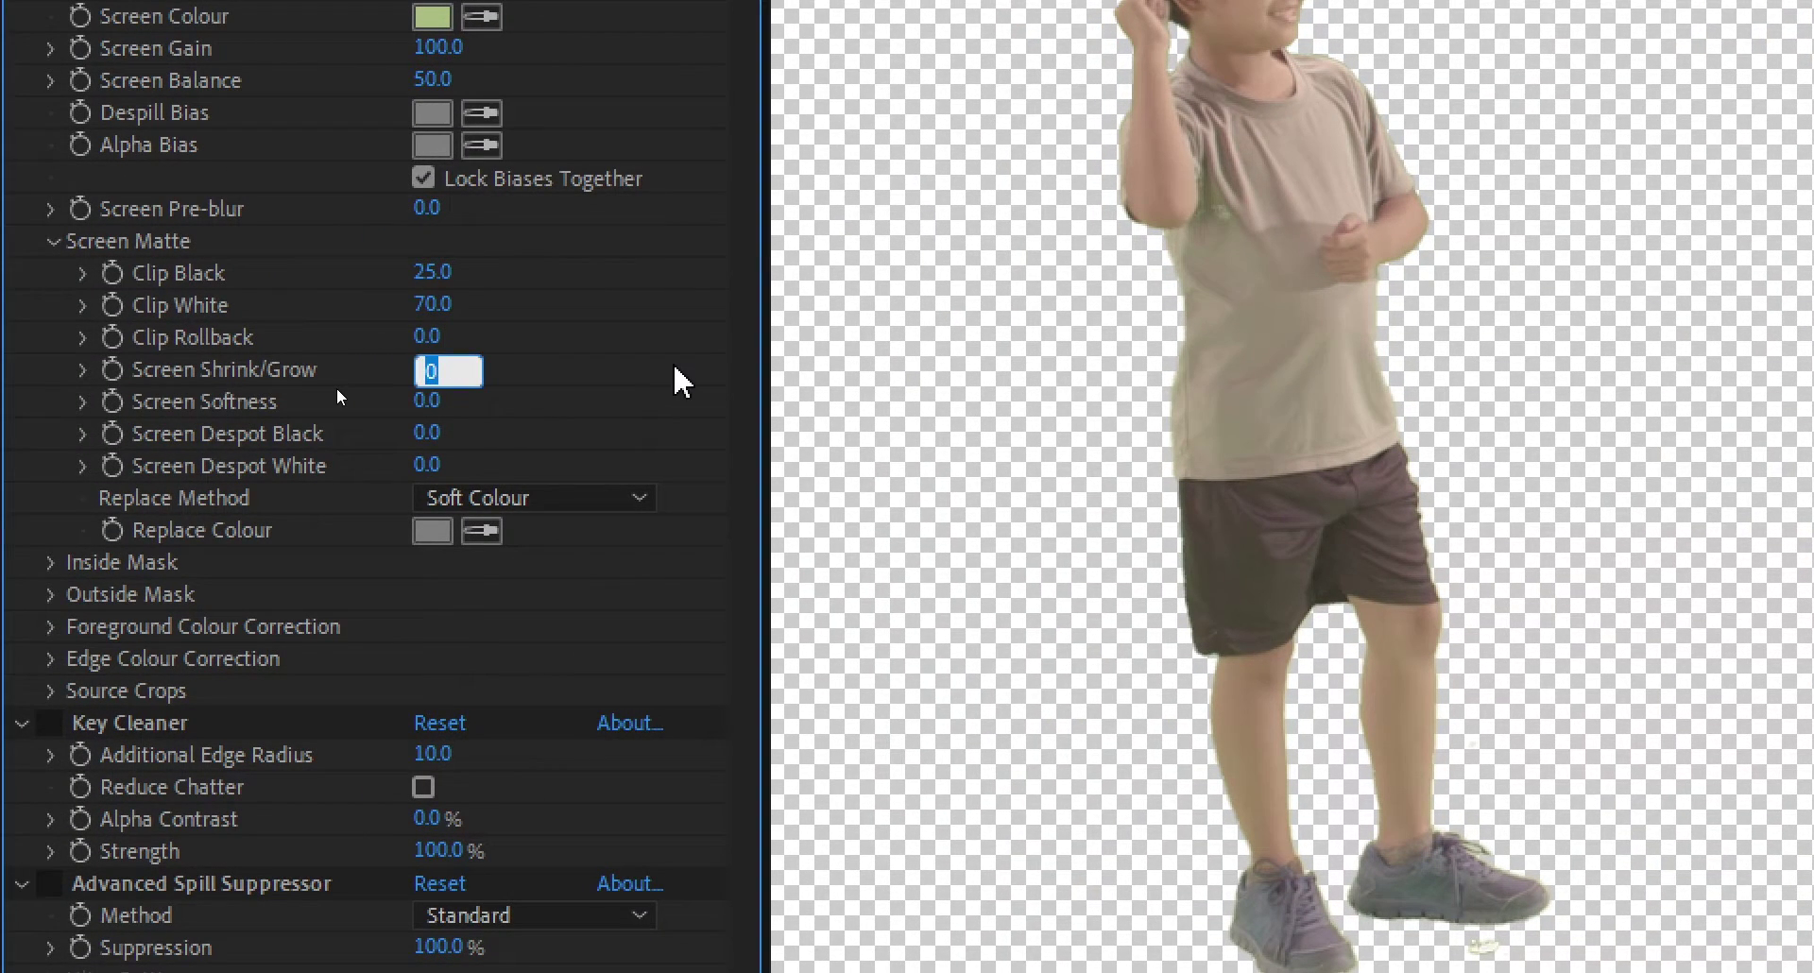
pyautogui.write('-0')
pyautogui.write('.2')
pyautogui.press('Return')
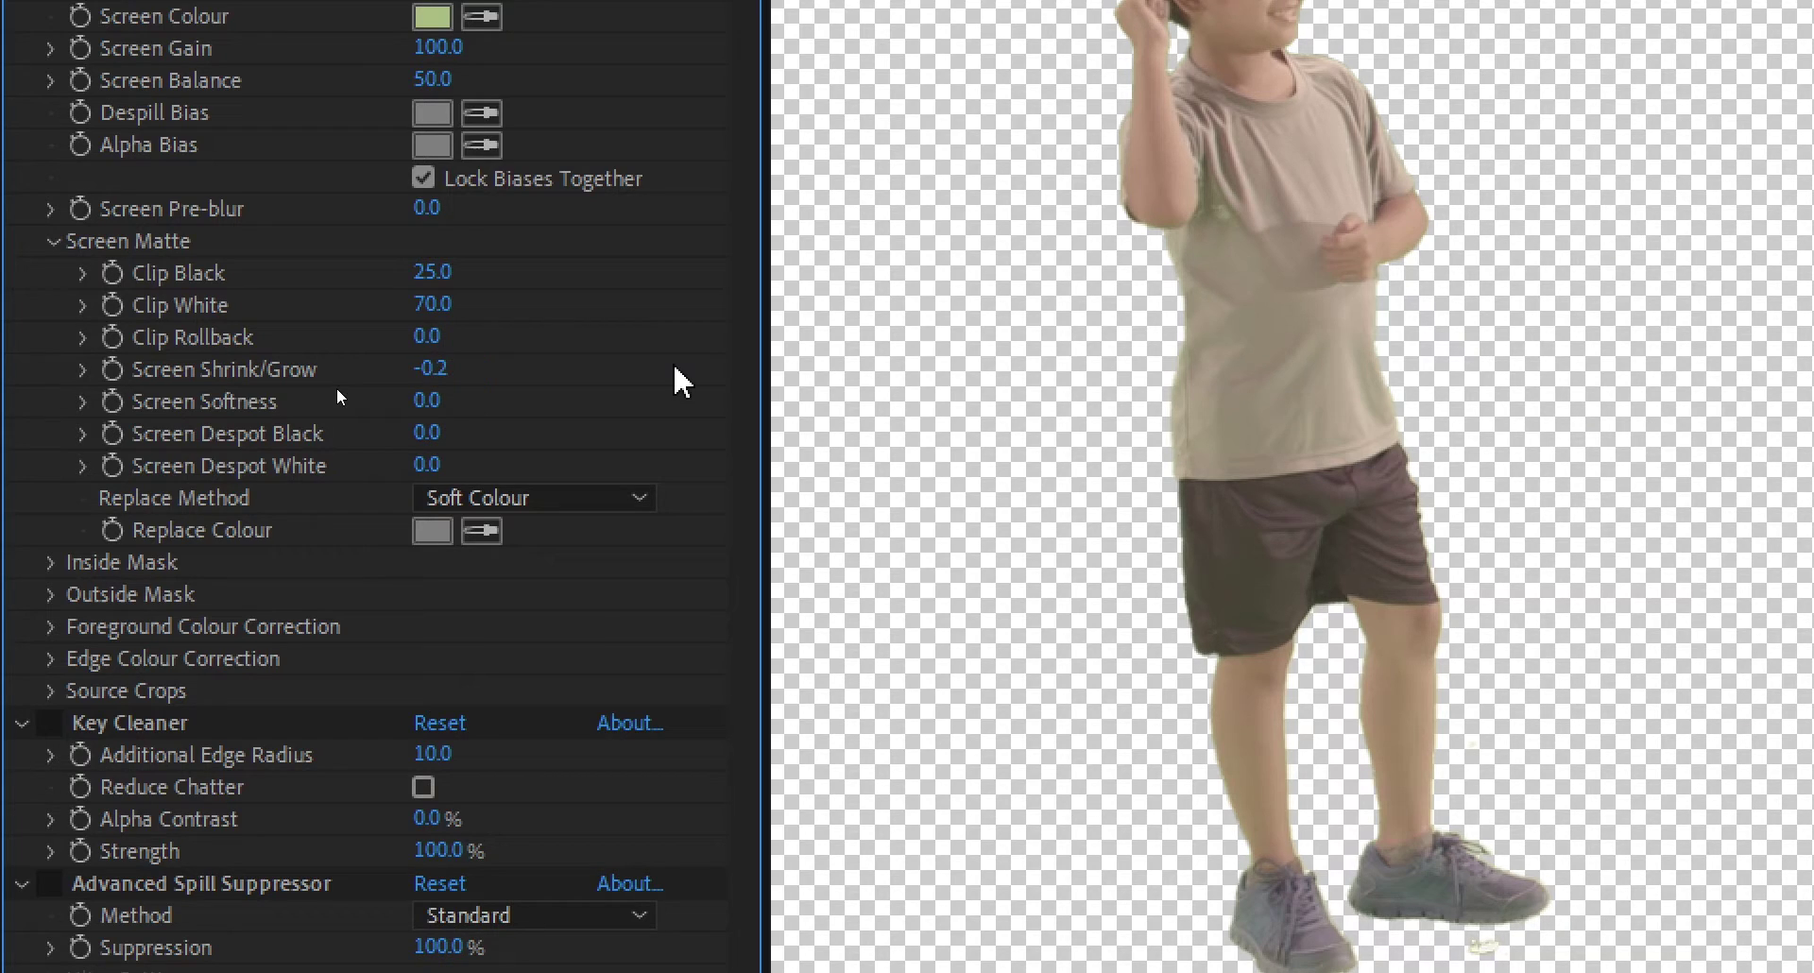
pyautogui.click(427, 402)
pyautogui.write('1')
pyautogui.press('Return')
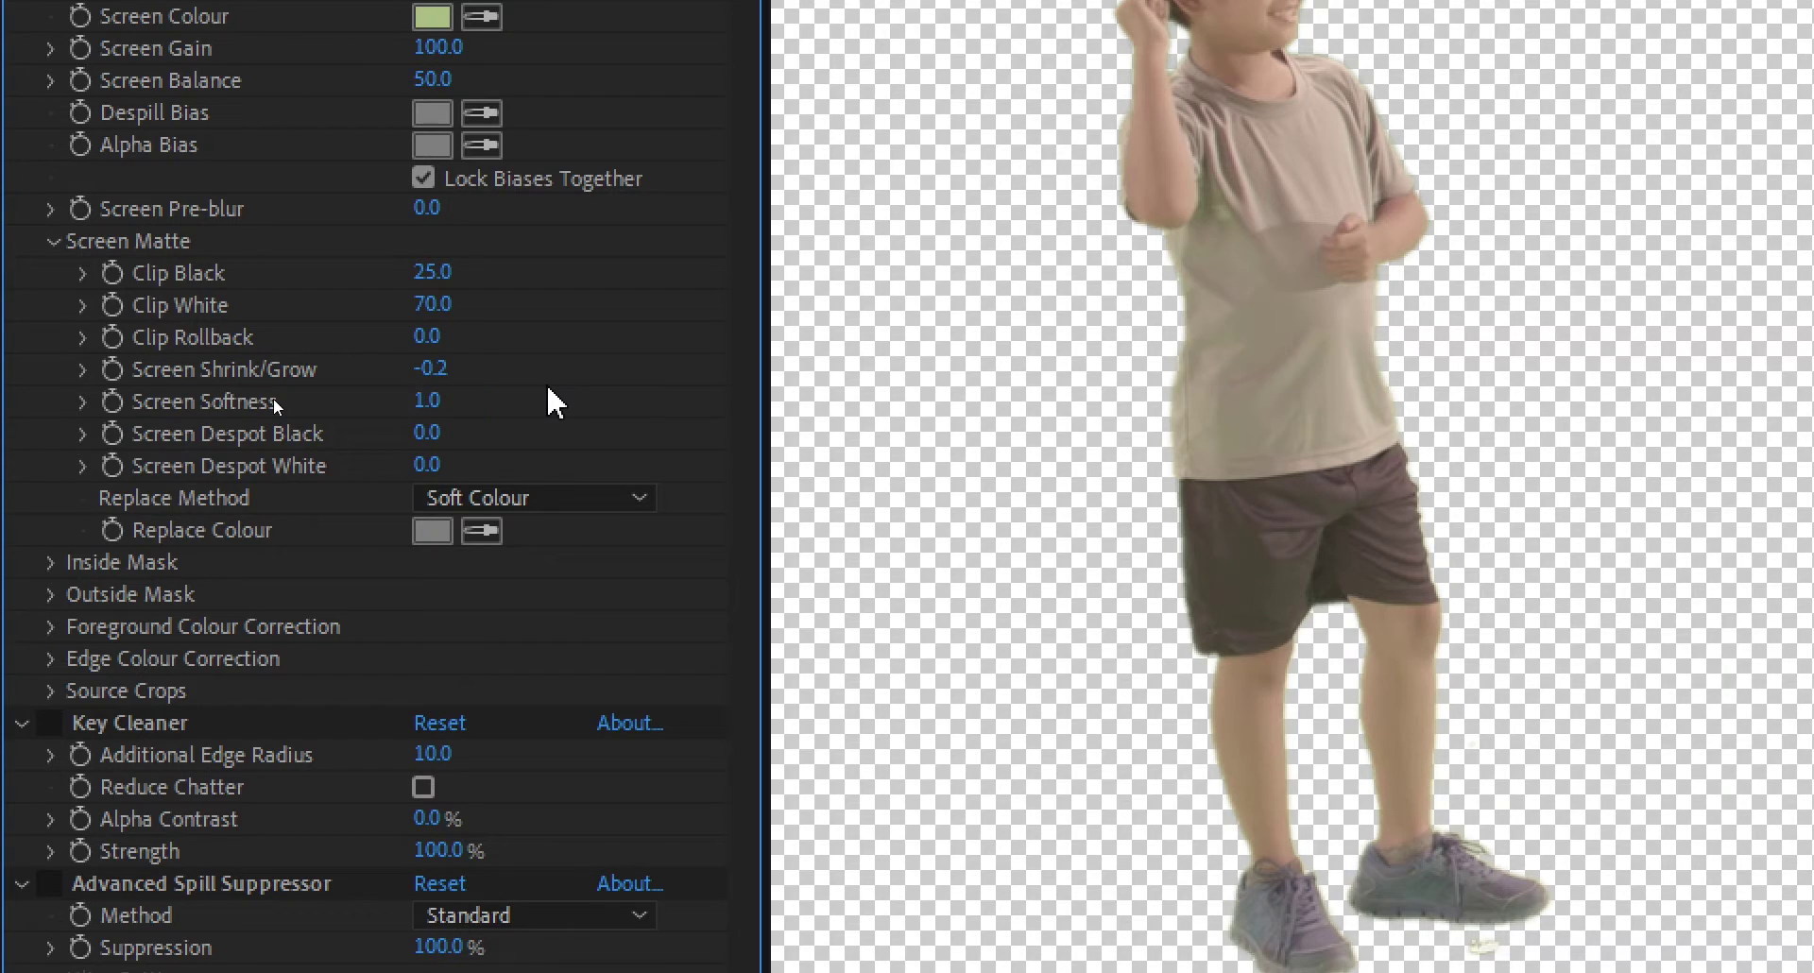
pyautogui.click(430, 400)
pyautogui.press('BackSpace')
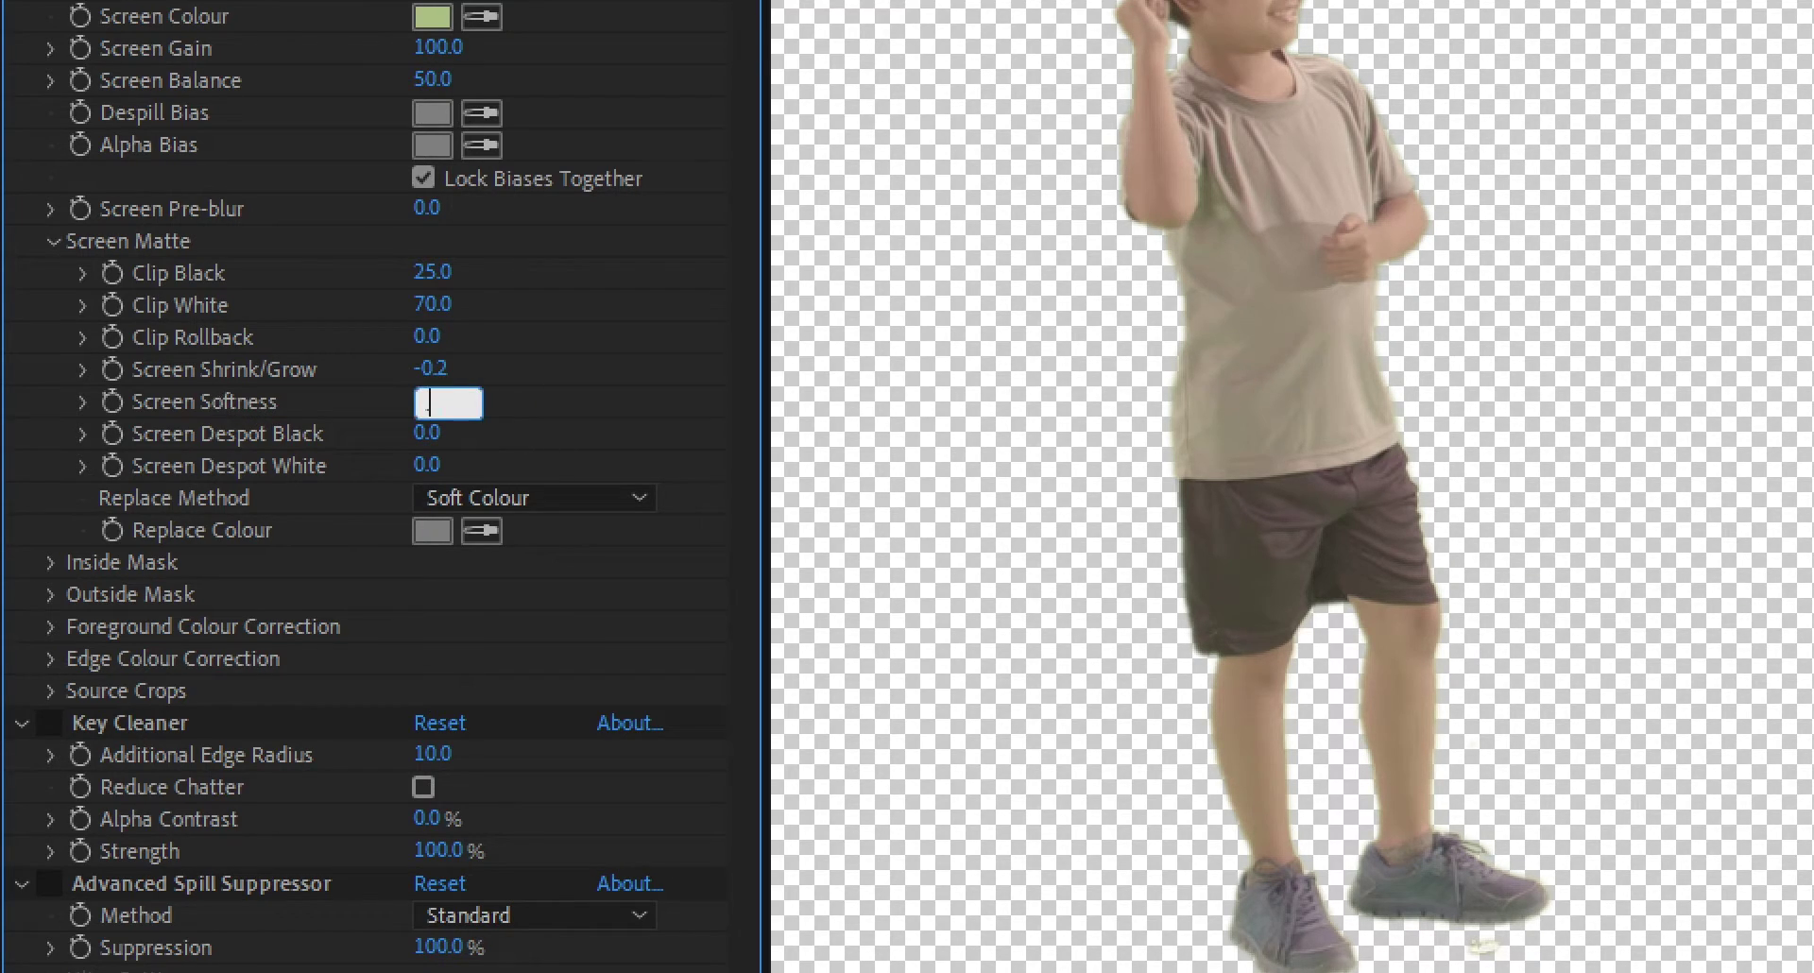
pyautogui.press('Return')
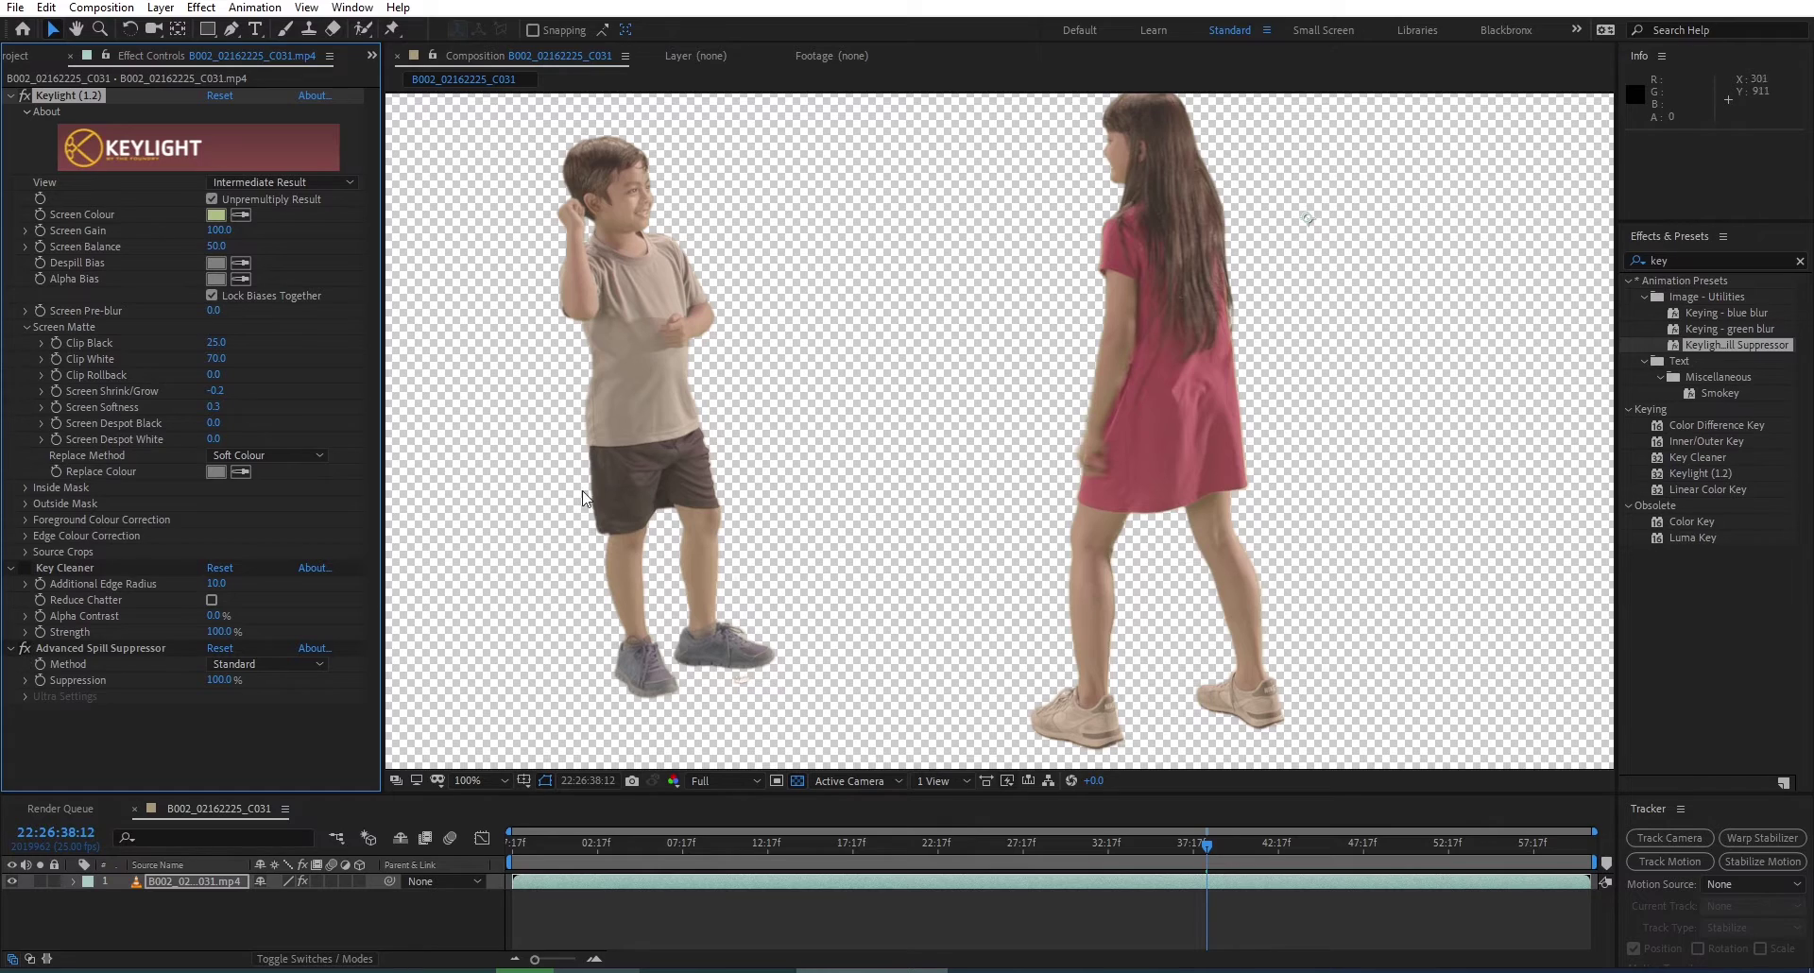
# Zoom out to 50%, make the timeline taller and select the footage layer.
pyautogui.press(',')
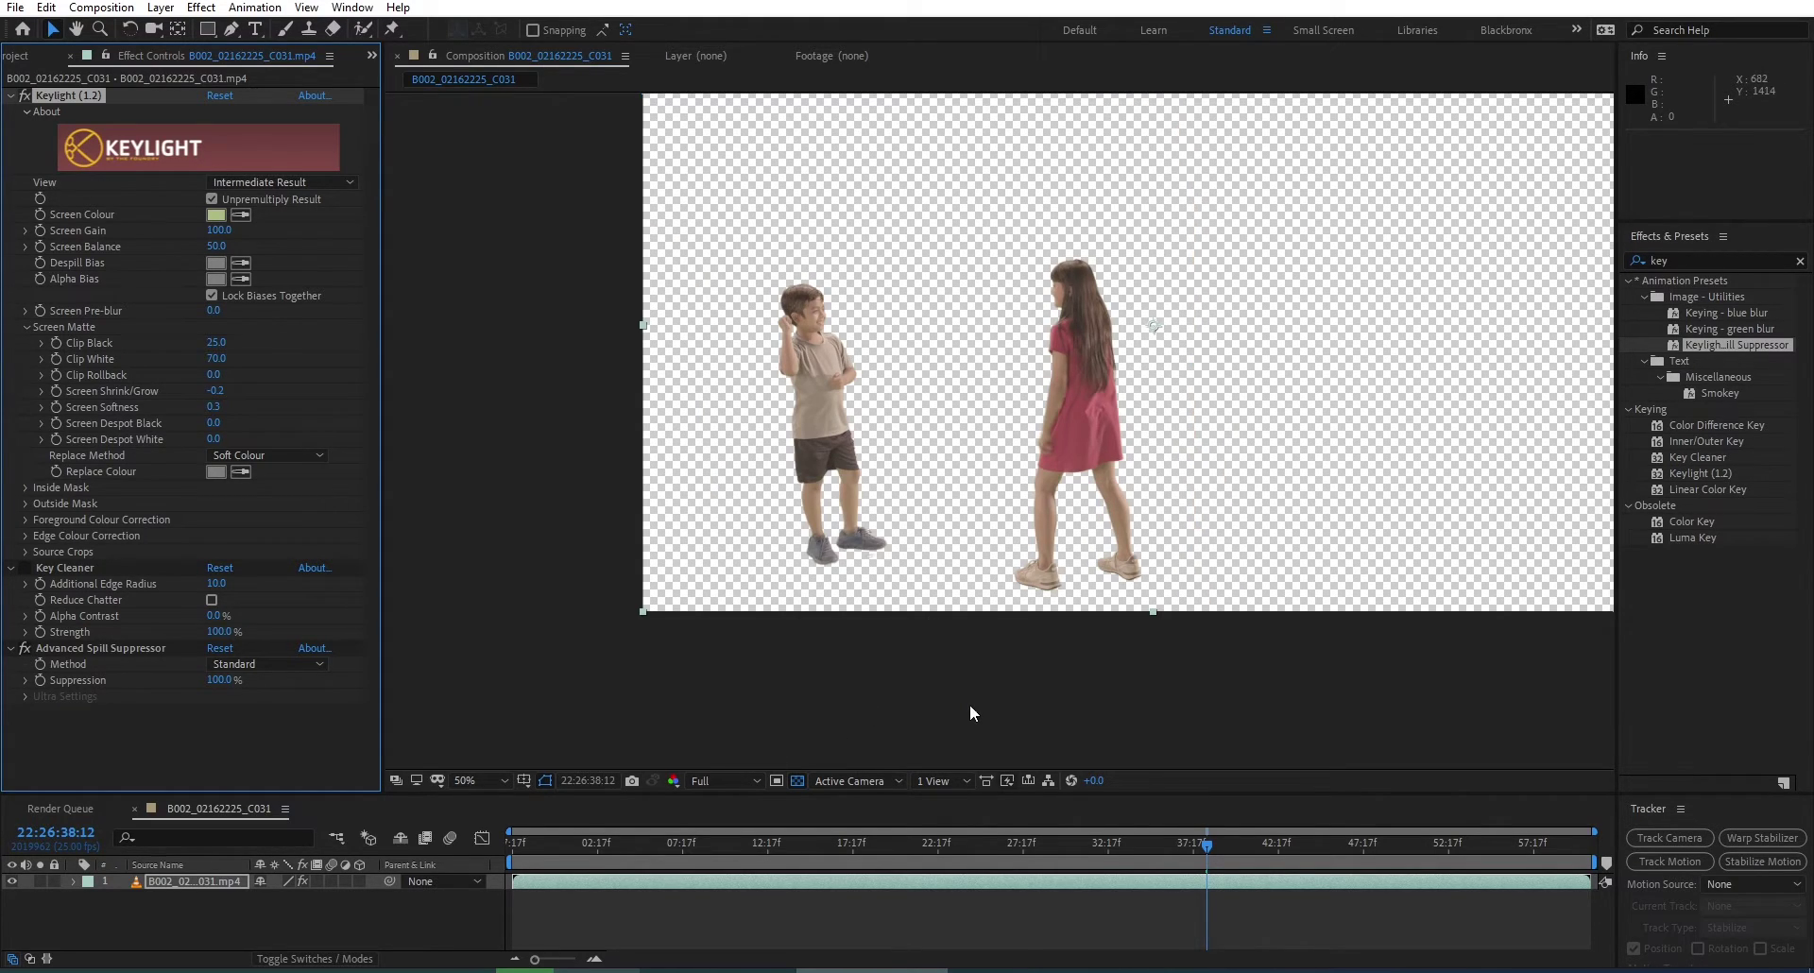
pyautogui.moveTo(969, 714); pyautogui.dragTo(862, 746)
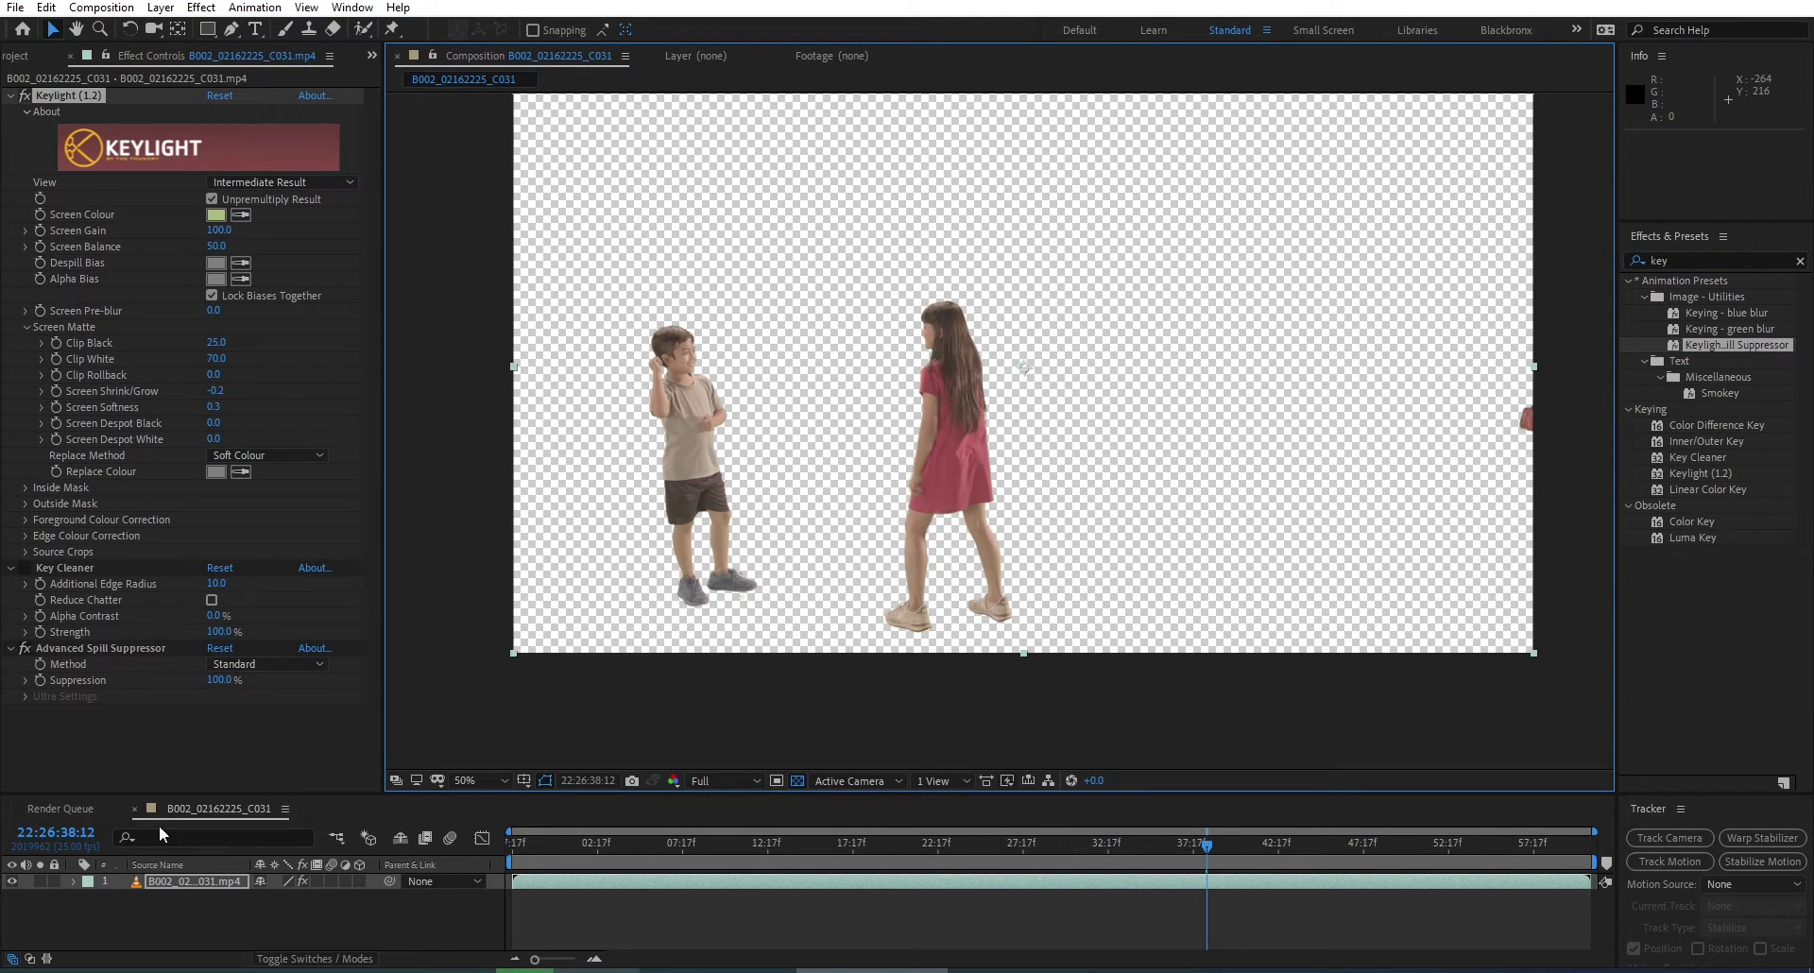
pyautogui.moveTo(293, 795); pyautogui.dragTo(299, 695)
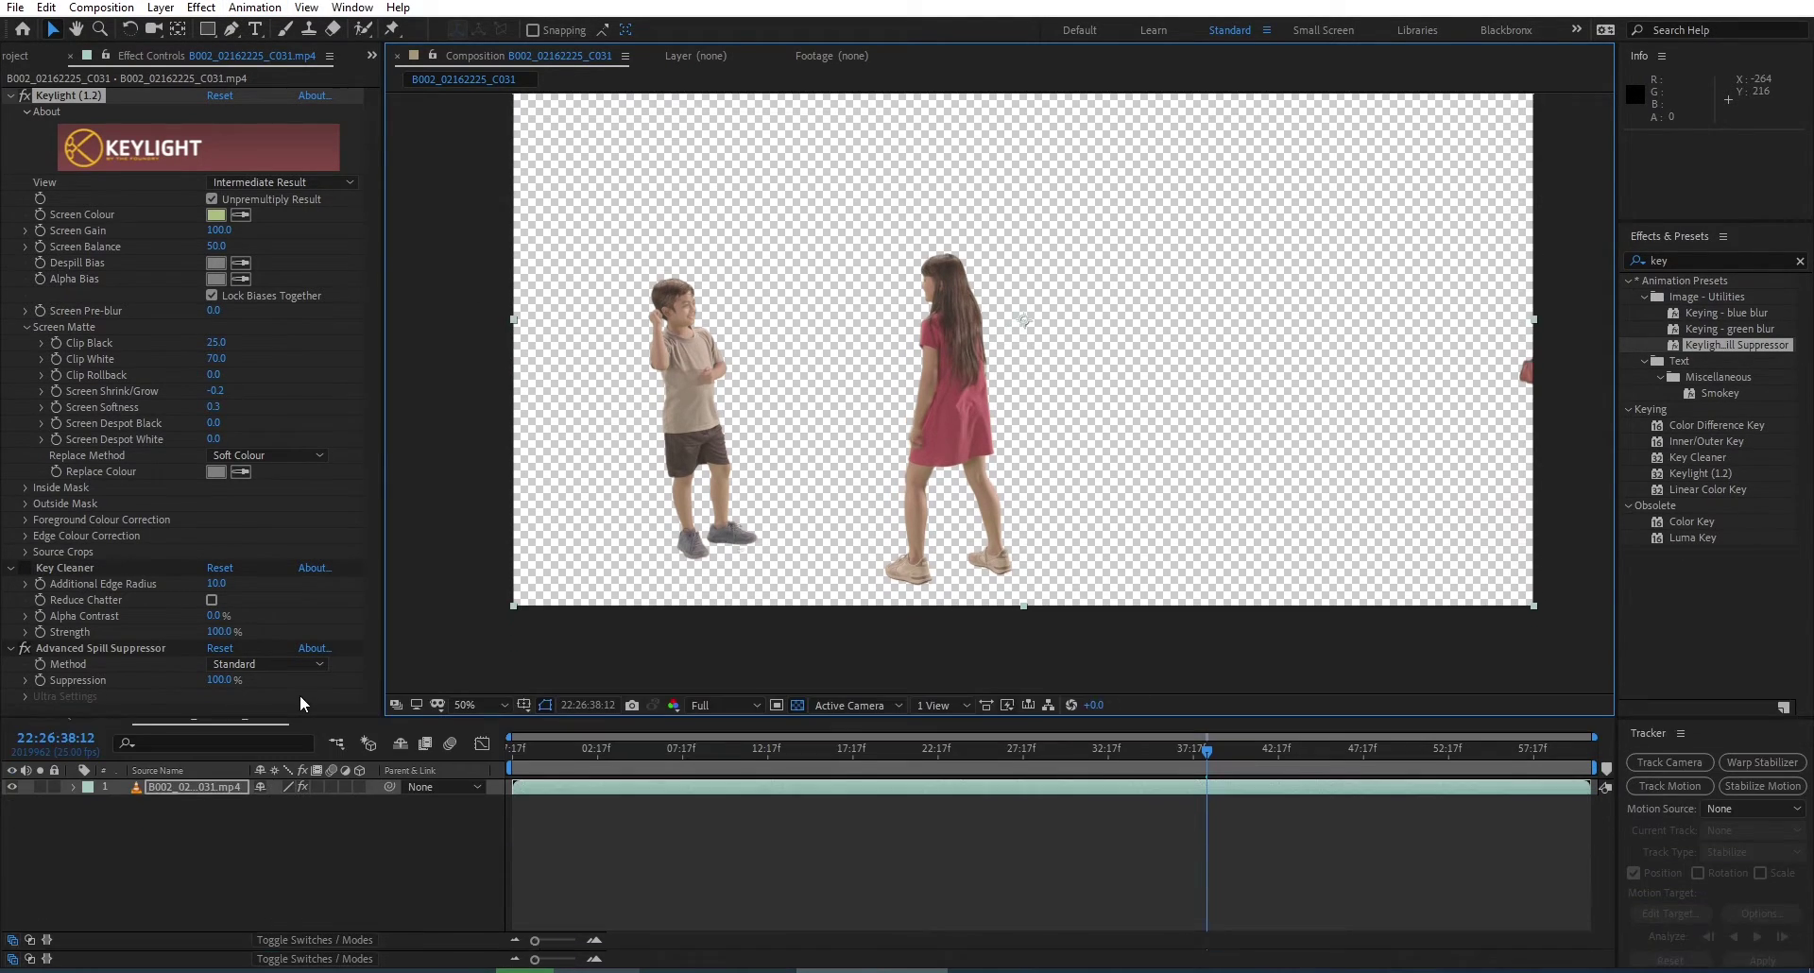
pyautogui.click(234, 786)
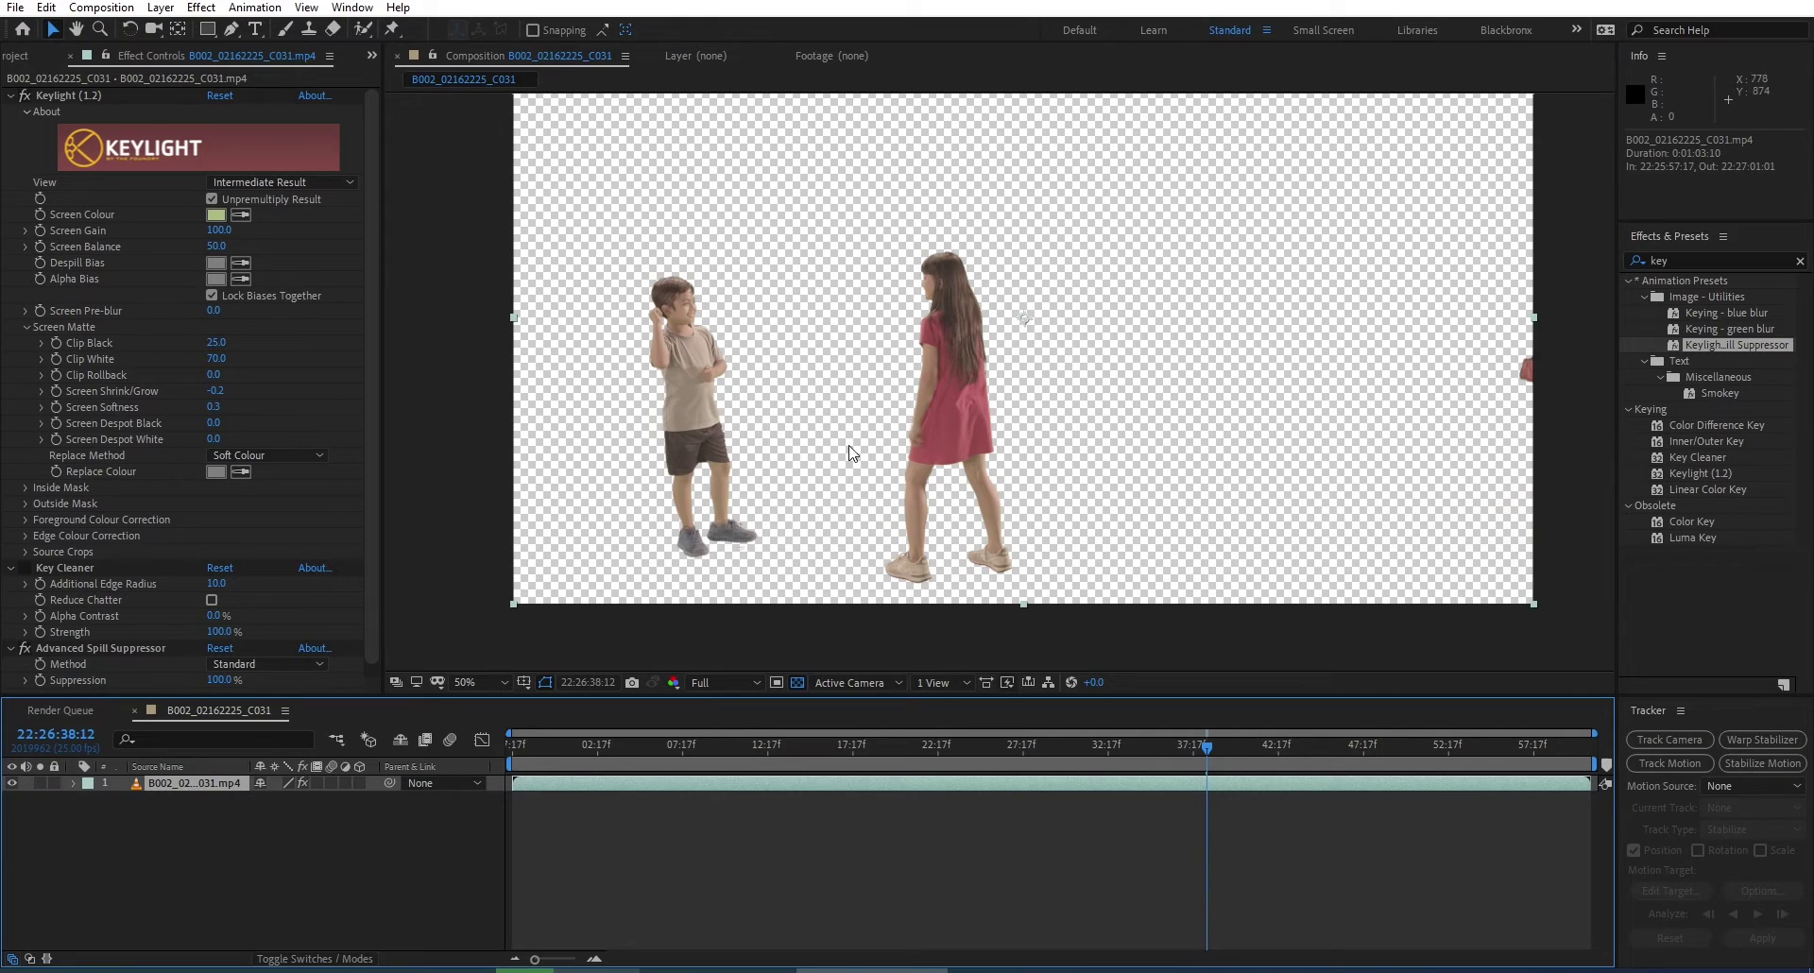
# Draw a larger rectangular mask enclosing both kids and scrub the clip to verify it.
pyautogui.click(213, 35)
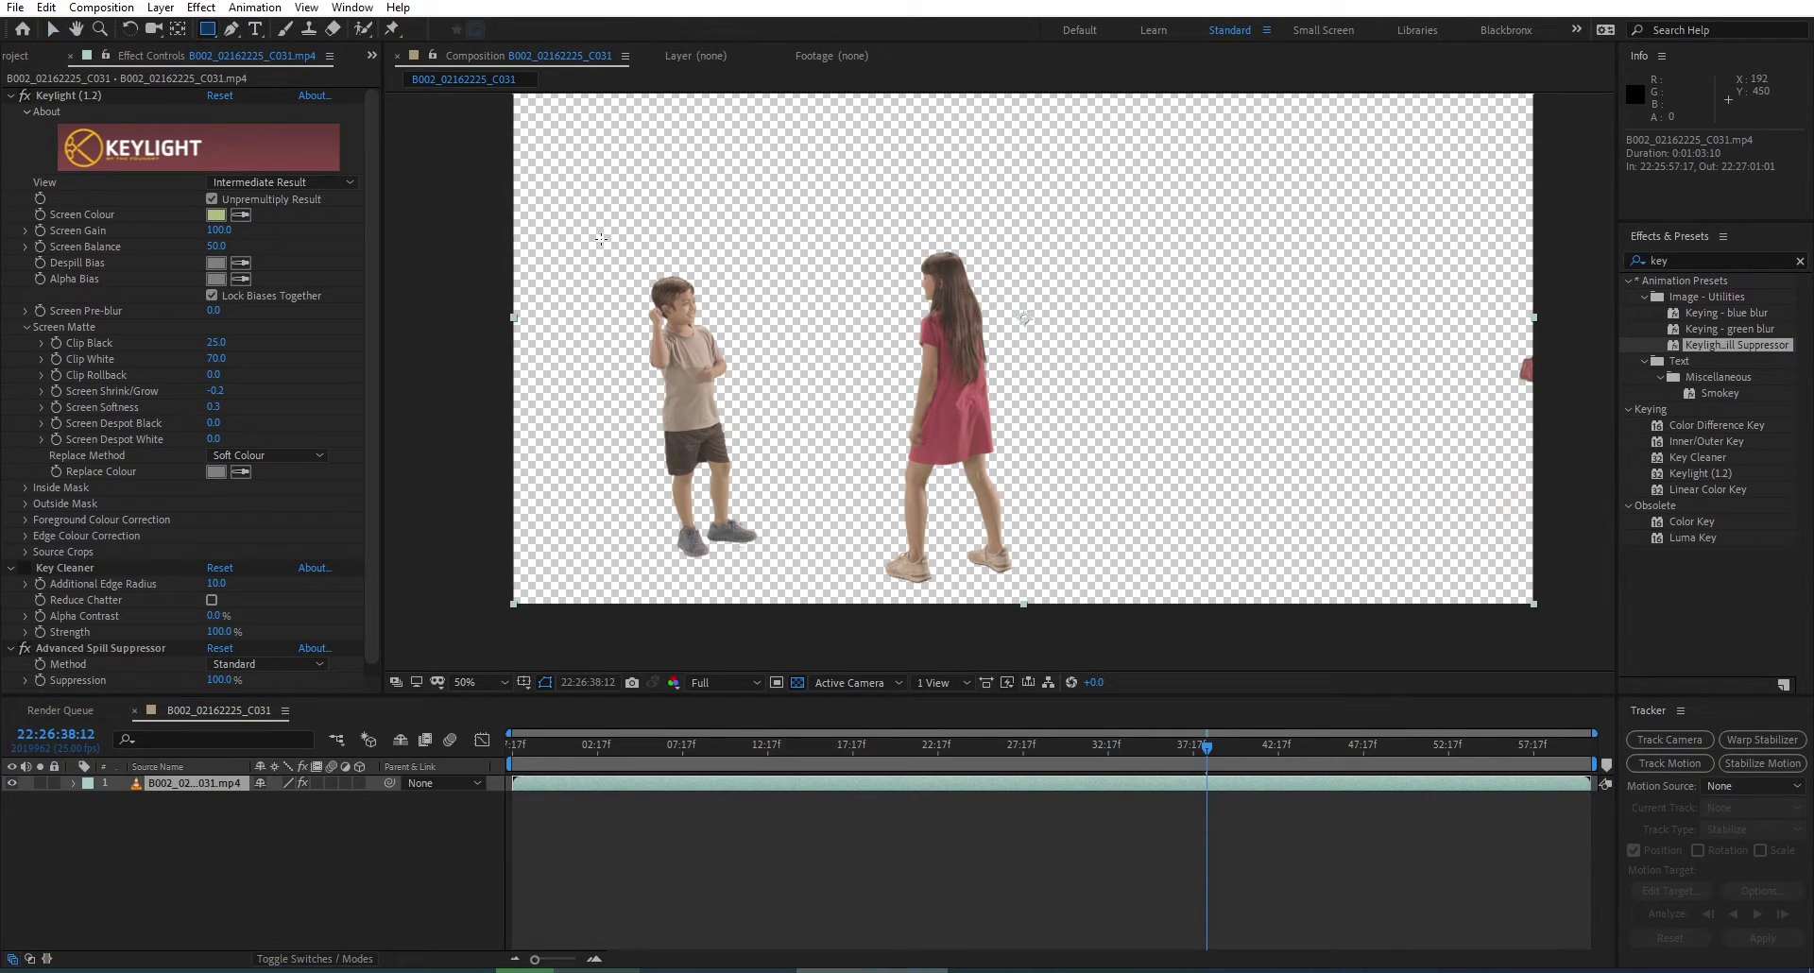
pyautogui.moveTo(598, 233)
pyautogui.mouseDown()
pyautogui.moveTo(1040, 567)
pyautogui.moveTo(1086, 620)
pyautogui.moveTo(1087, 653)
pyautogui.mouseUp()
pyautogui.hotkey('ctrl', 'z')
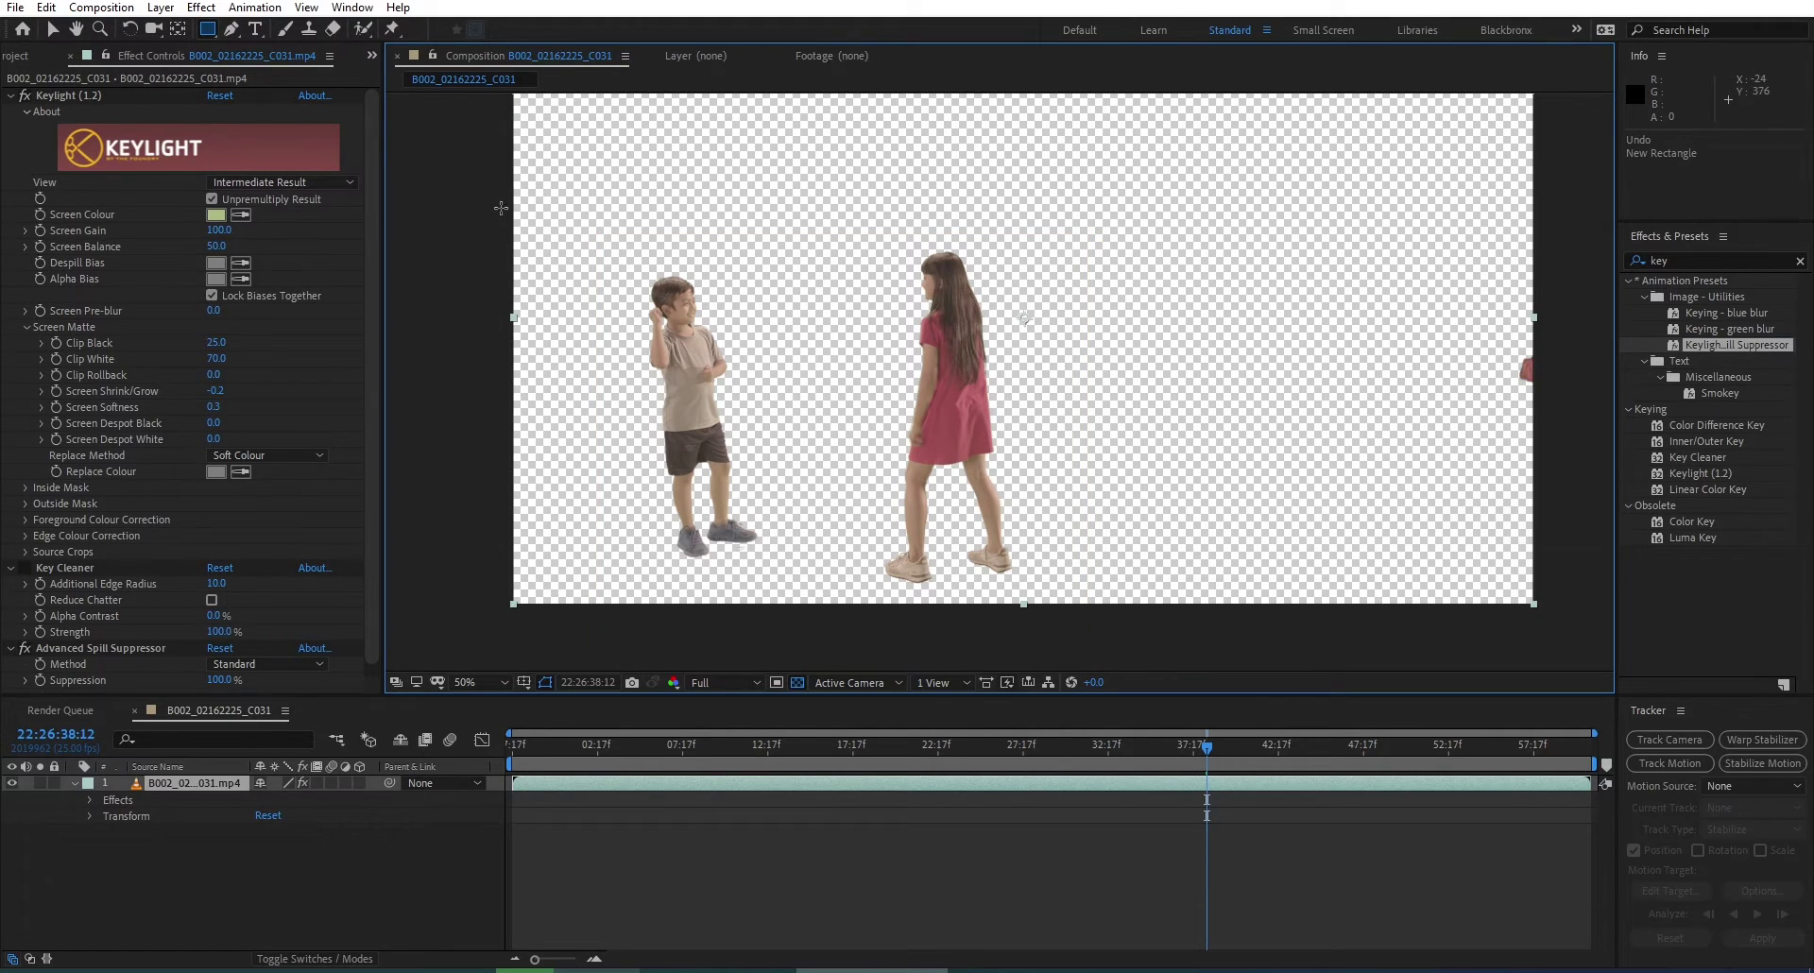
pyautogui.moveTo(482, 192); pyautogui.dragTo(1092, 610)
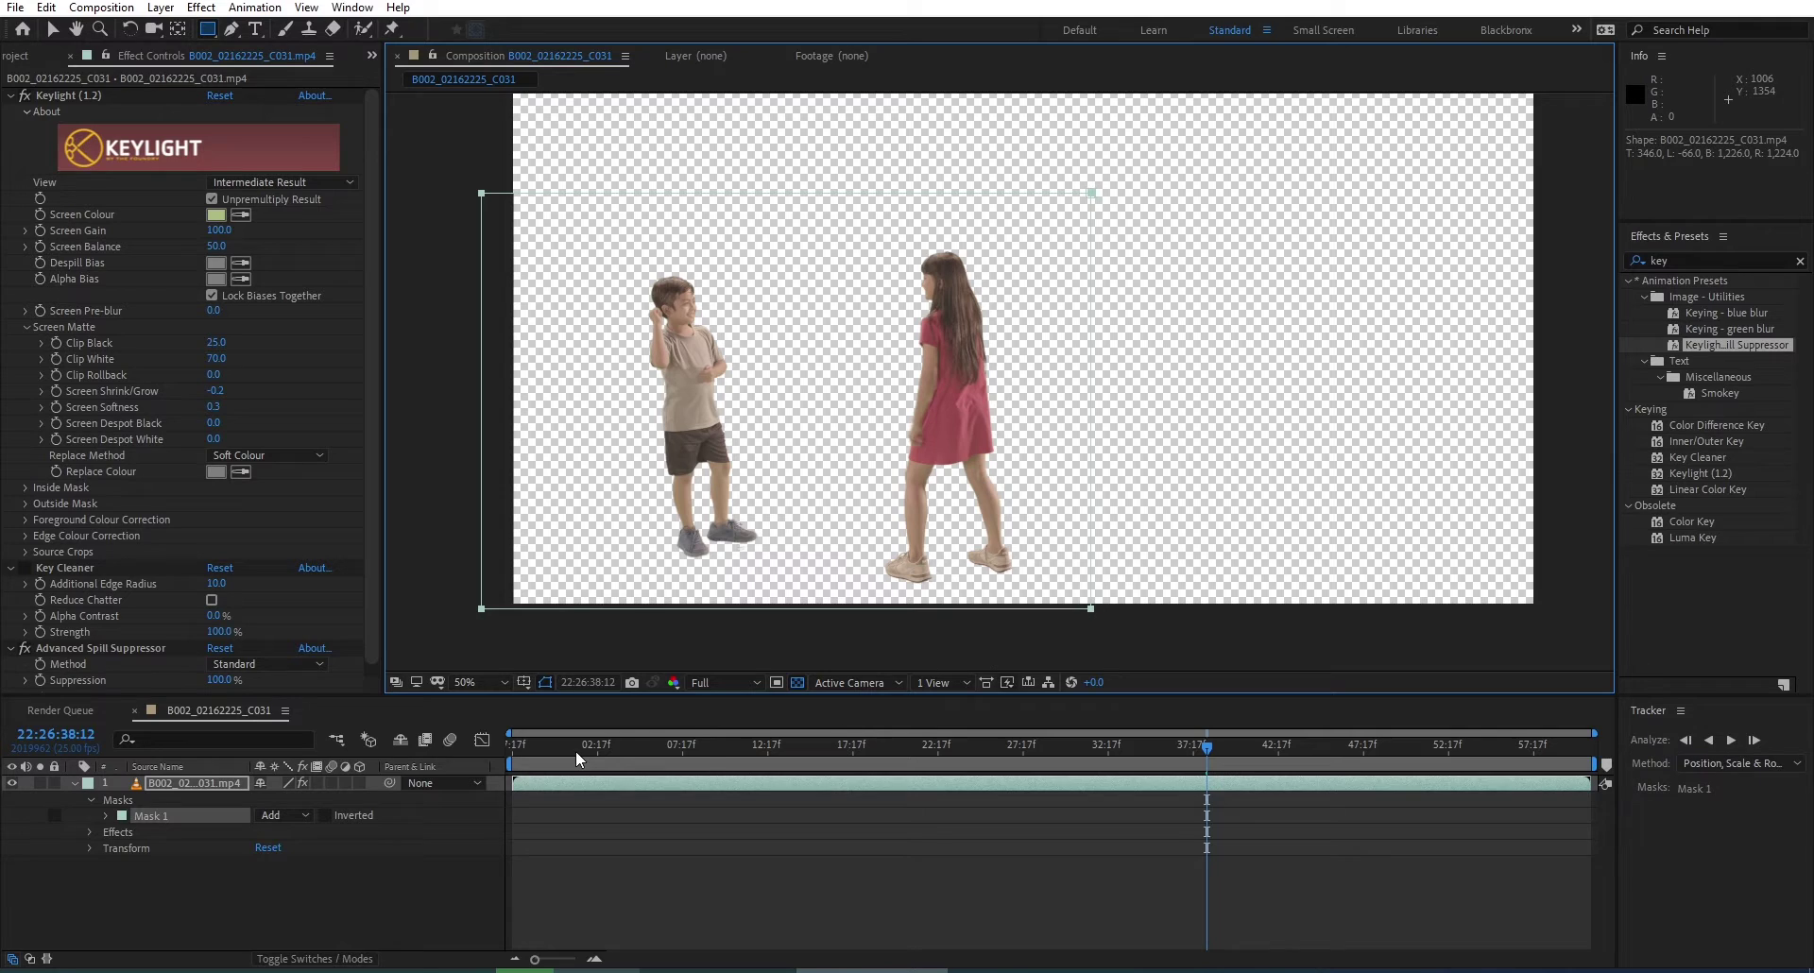
pyautogui.moveTo(575, 750); pyautogui.dragTo(828, 751)
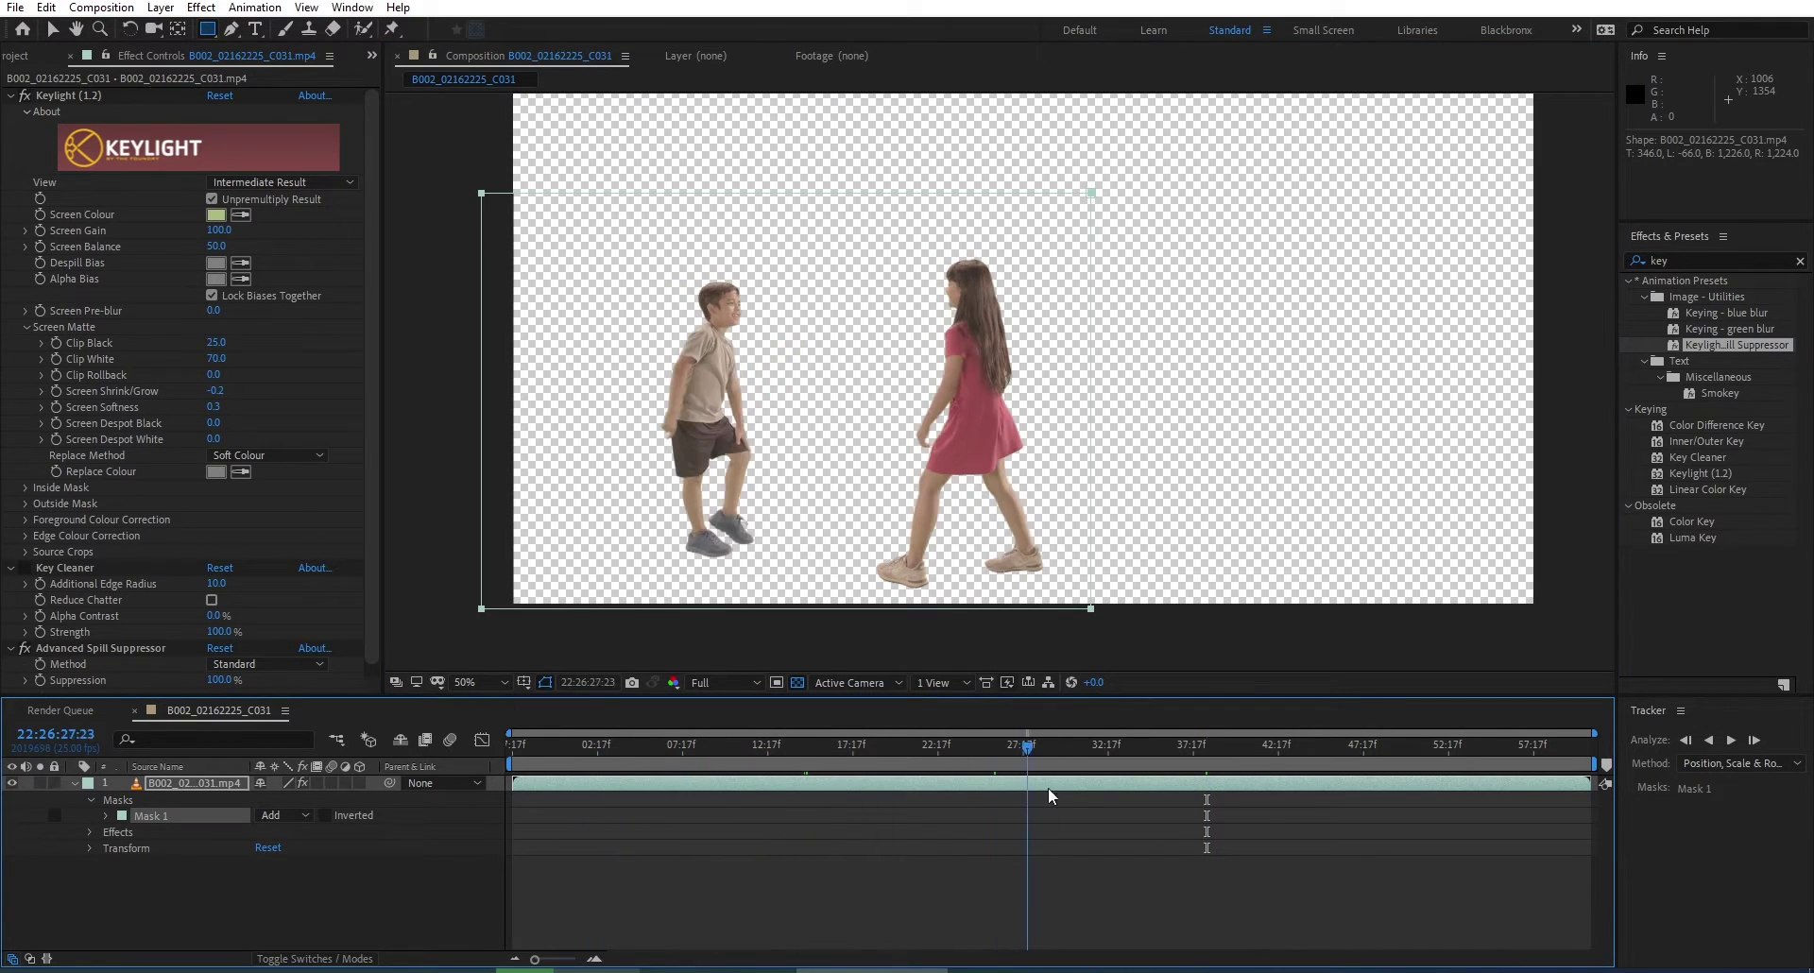
pyautogui.moveTo(1049, 795); pyautogui.dragTo(1505, 808)
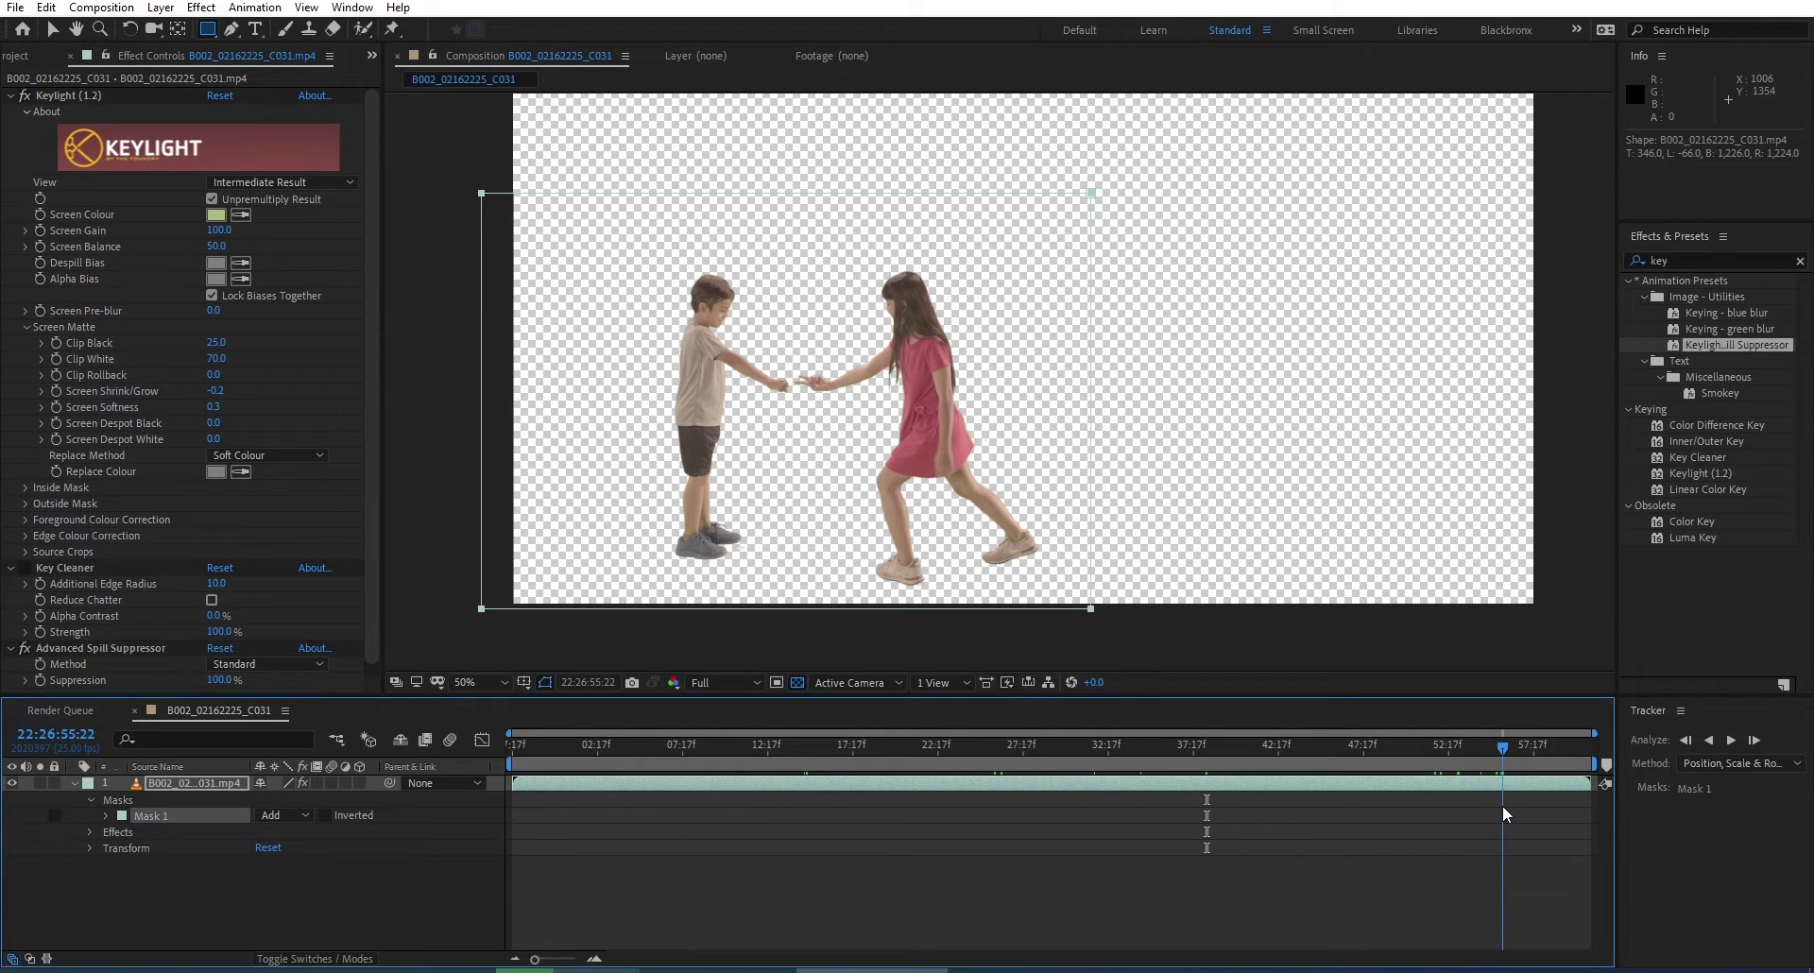
# Create a cyan 00C0FF solid named BG at full composition size.
pyautogui.click(916, 849)
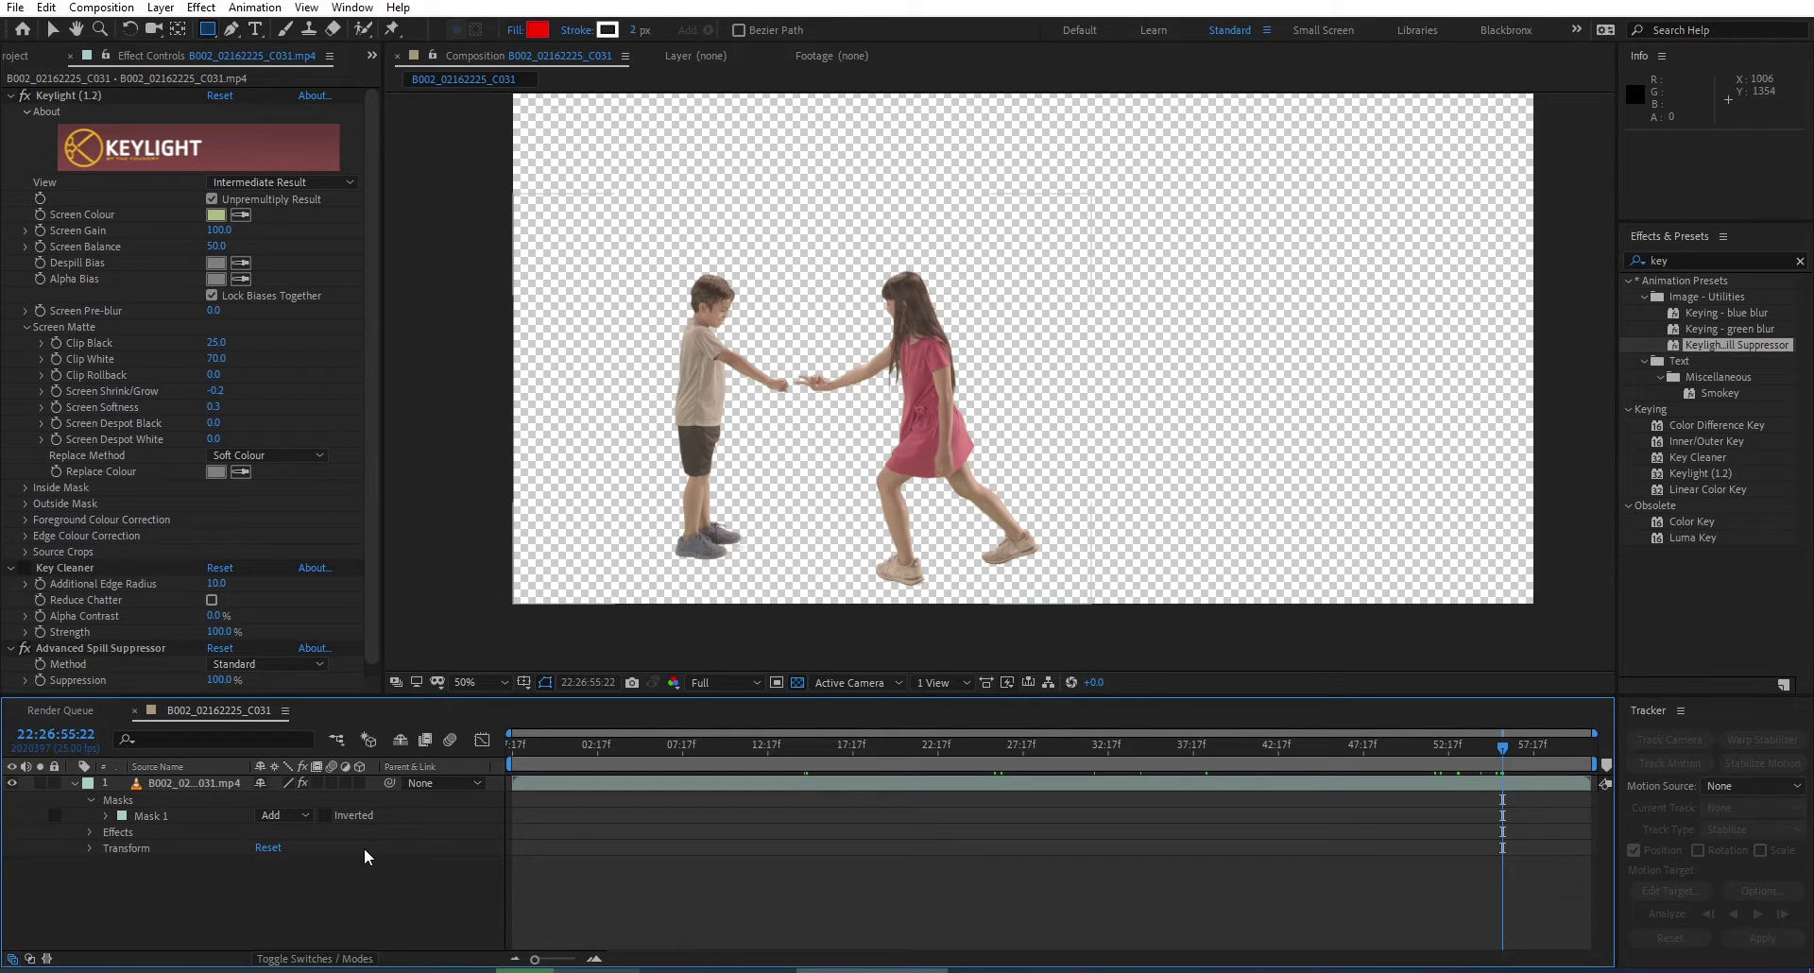
pyautogui.hotkey('ctrl', 'y')
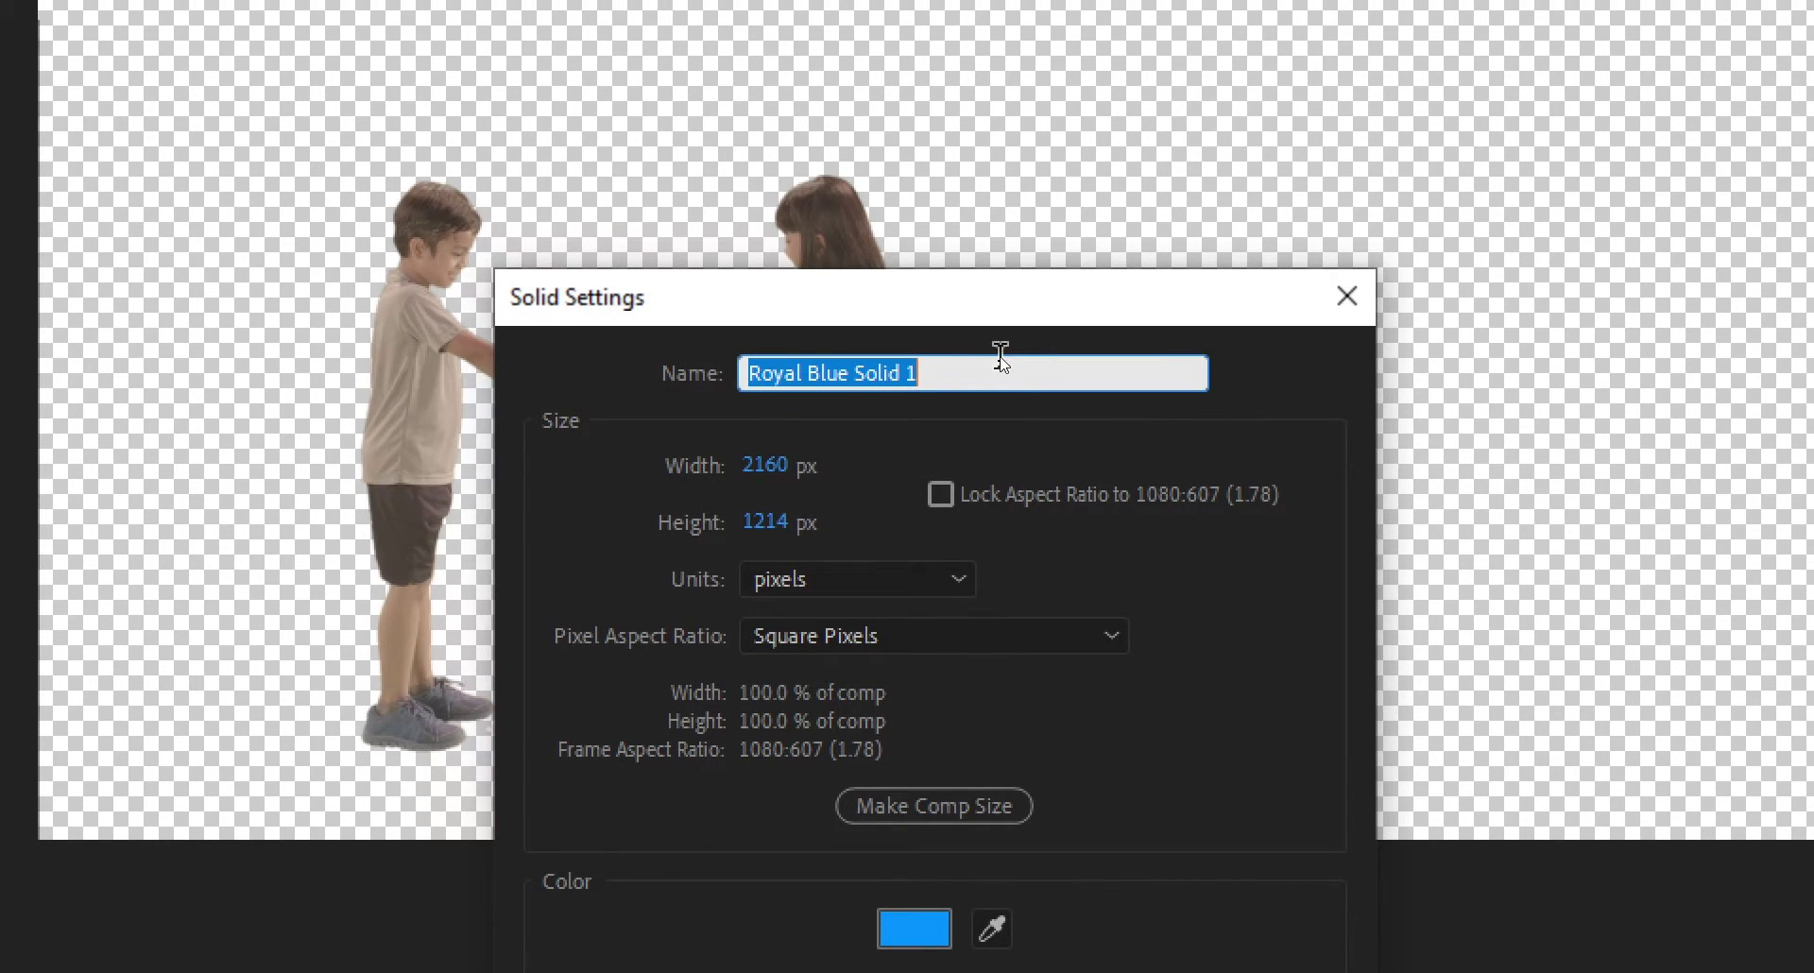
pyautogui.moveTo(1030, 279); pyautogui.dragTo(1015, 131)
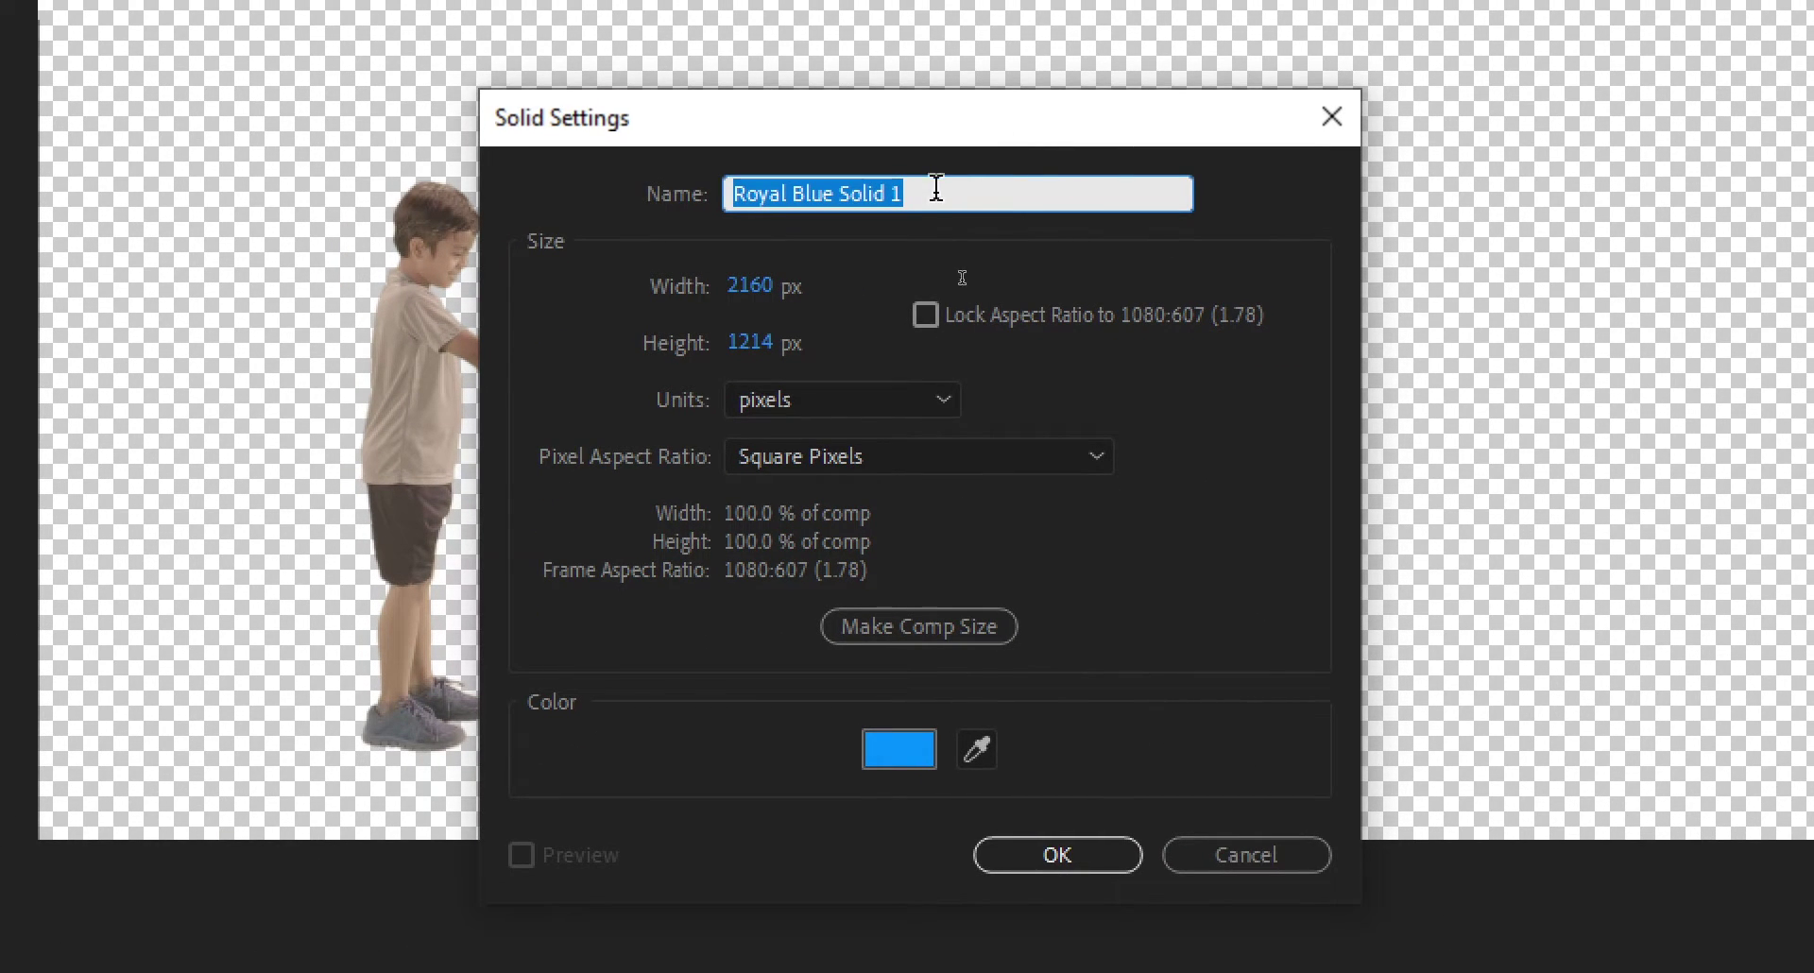
pyautogui.write('BG')
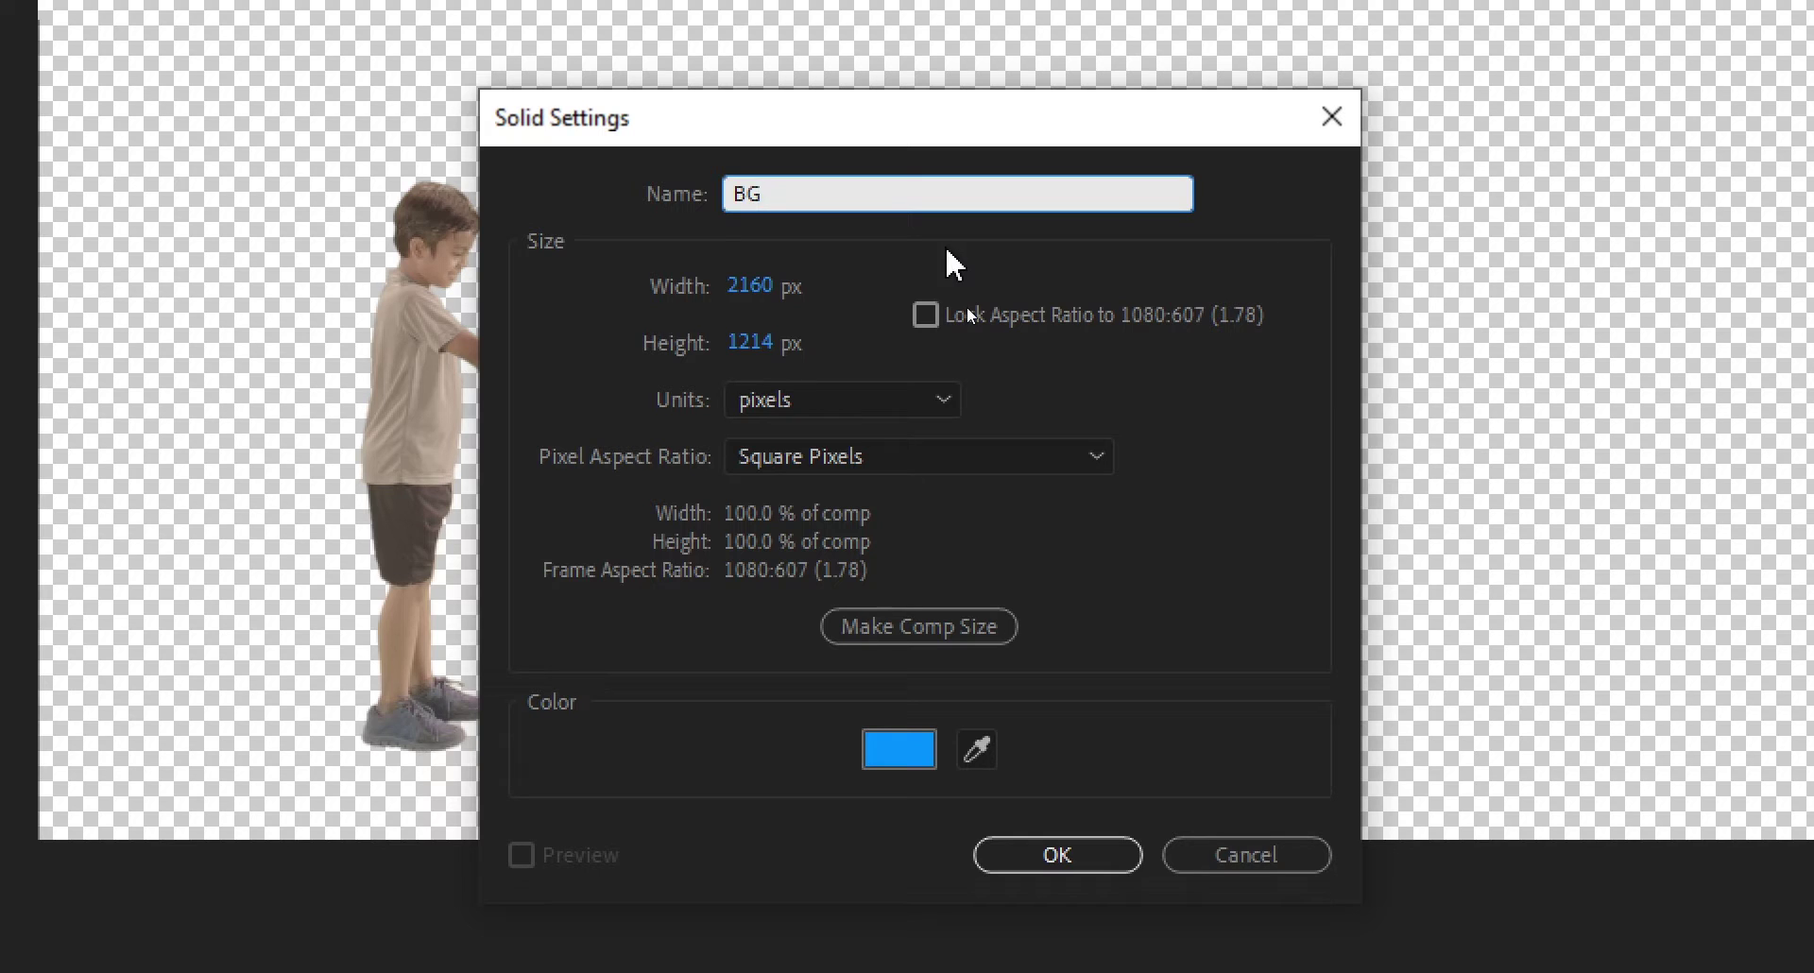
pyautogui.click(905, 762)
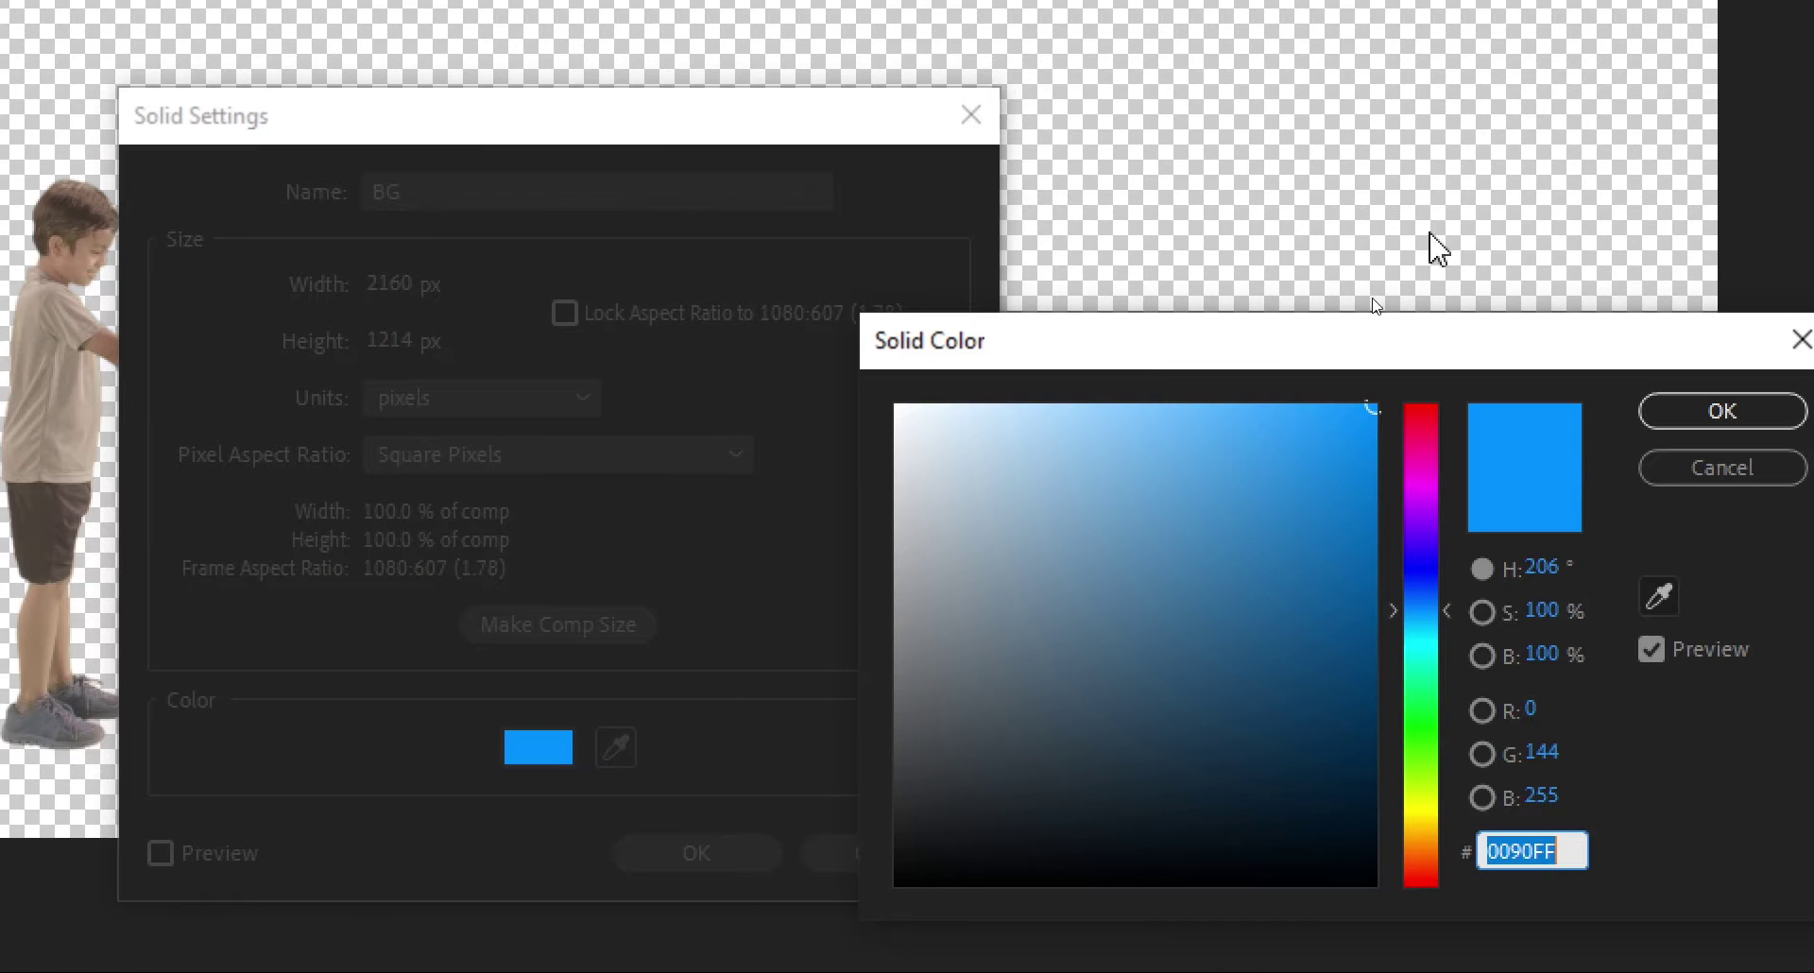
pyautogui.moveTo(1361, 344); pyautogui.dragTo(1203, 231)
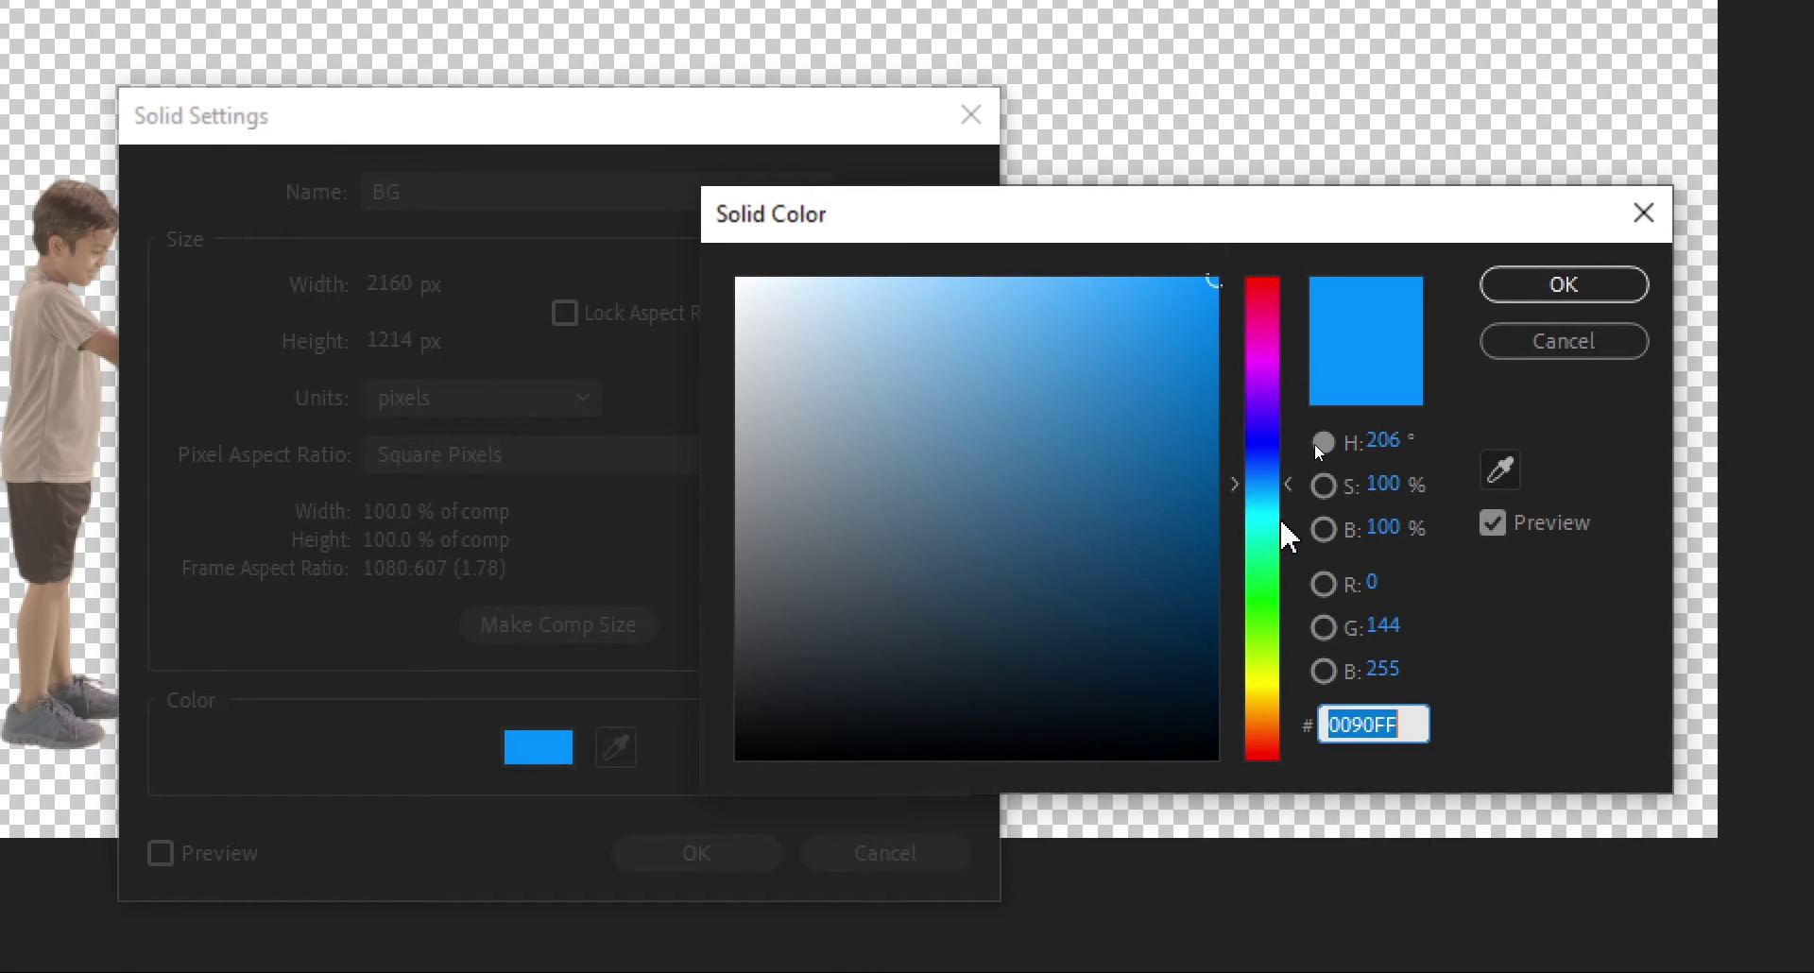
pyautogui.moveTo(1278, 492); pyautogui.dragTo(1281, 506)
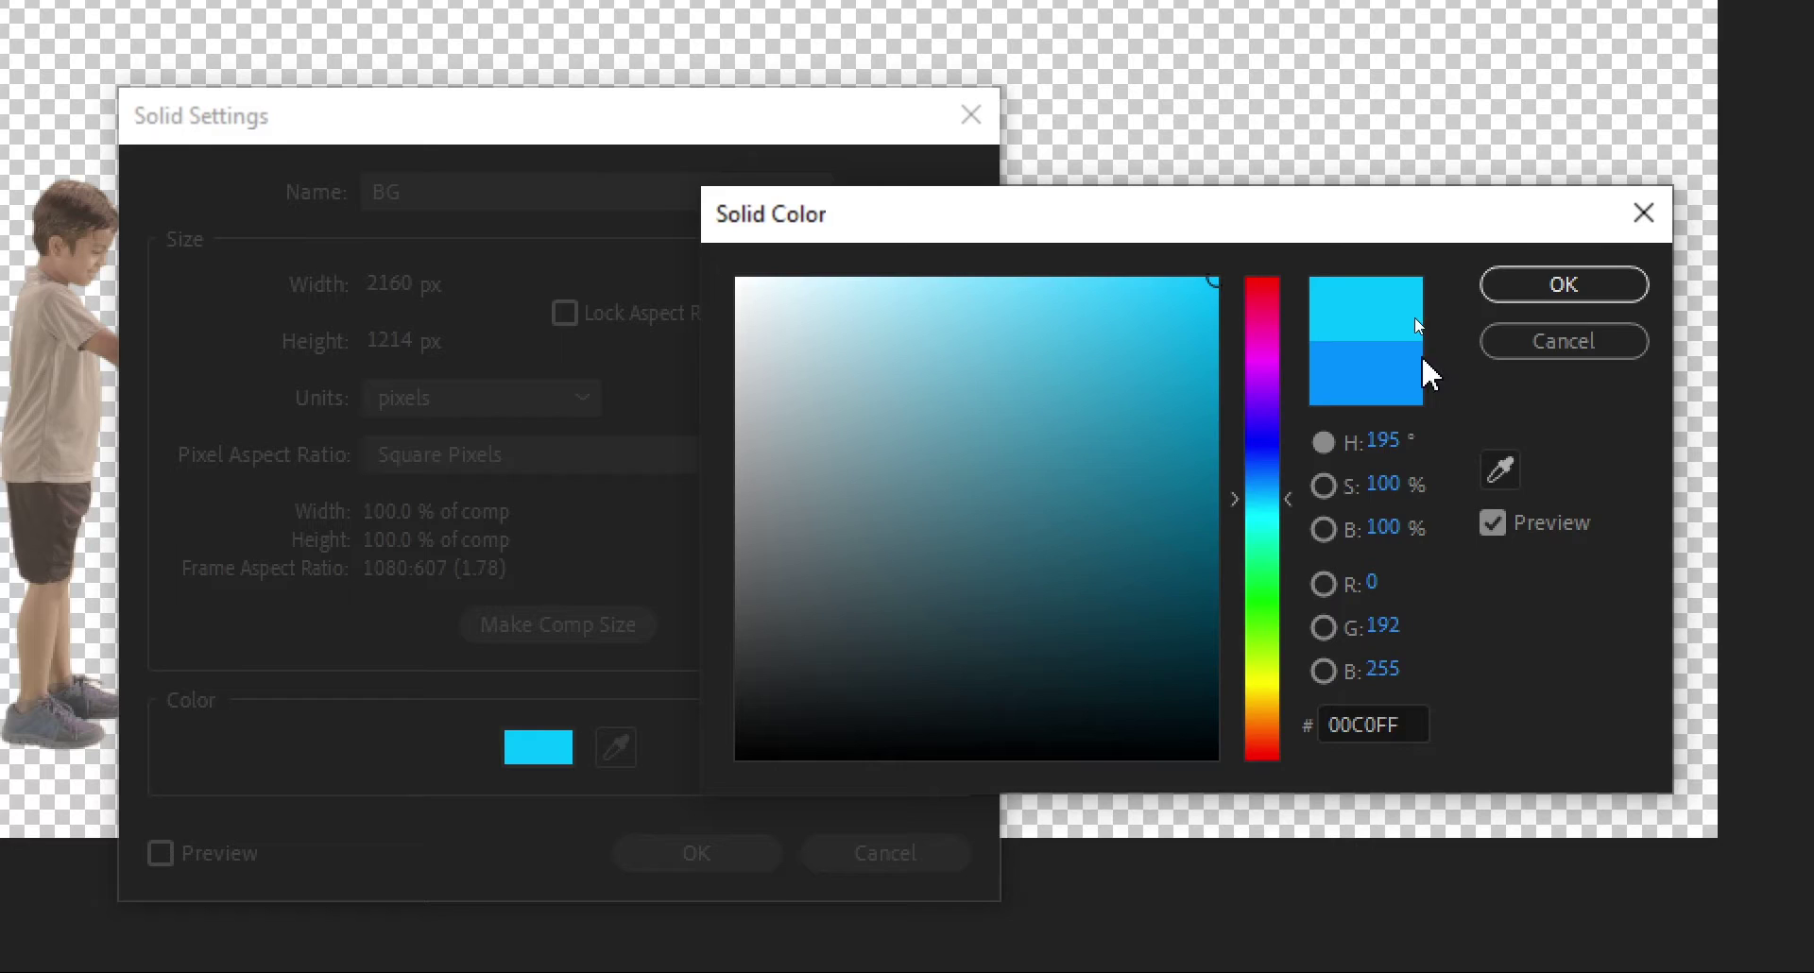
pyautogui.click(1597, 283)
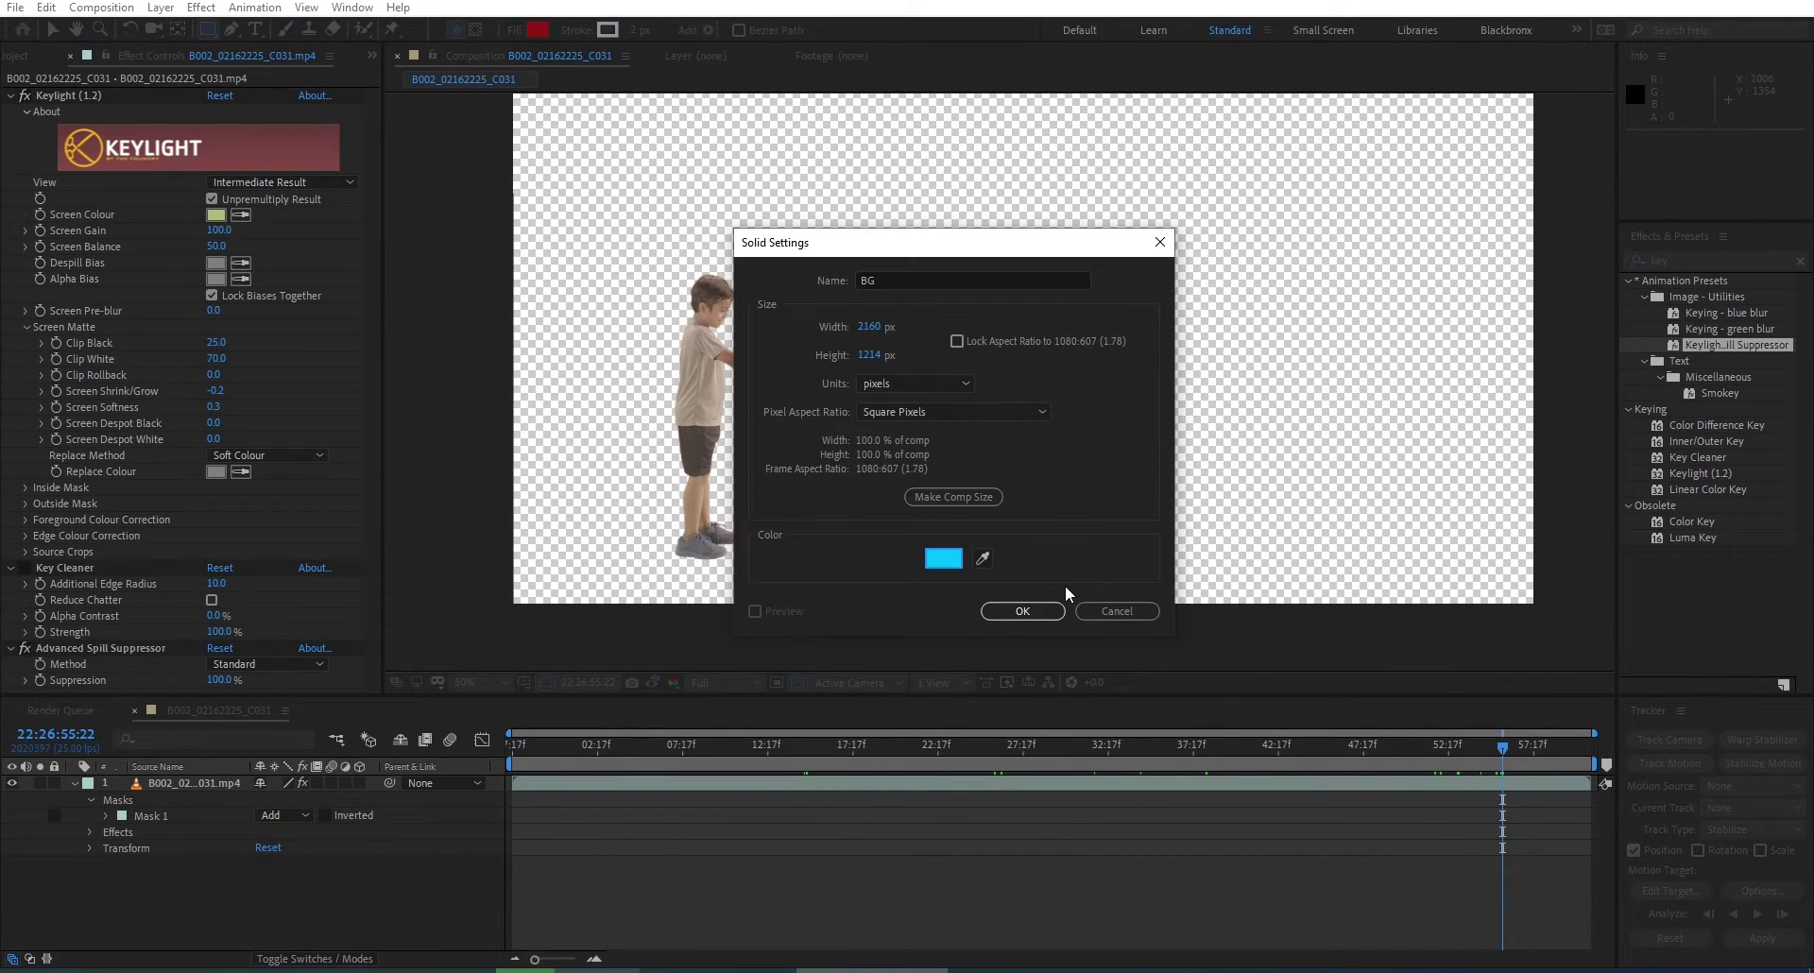
pyautogui.click(1049, 610)
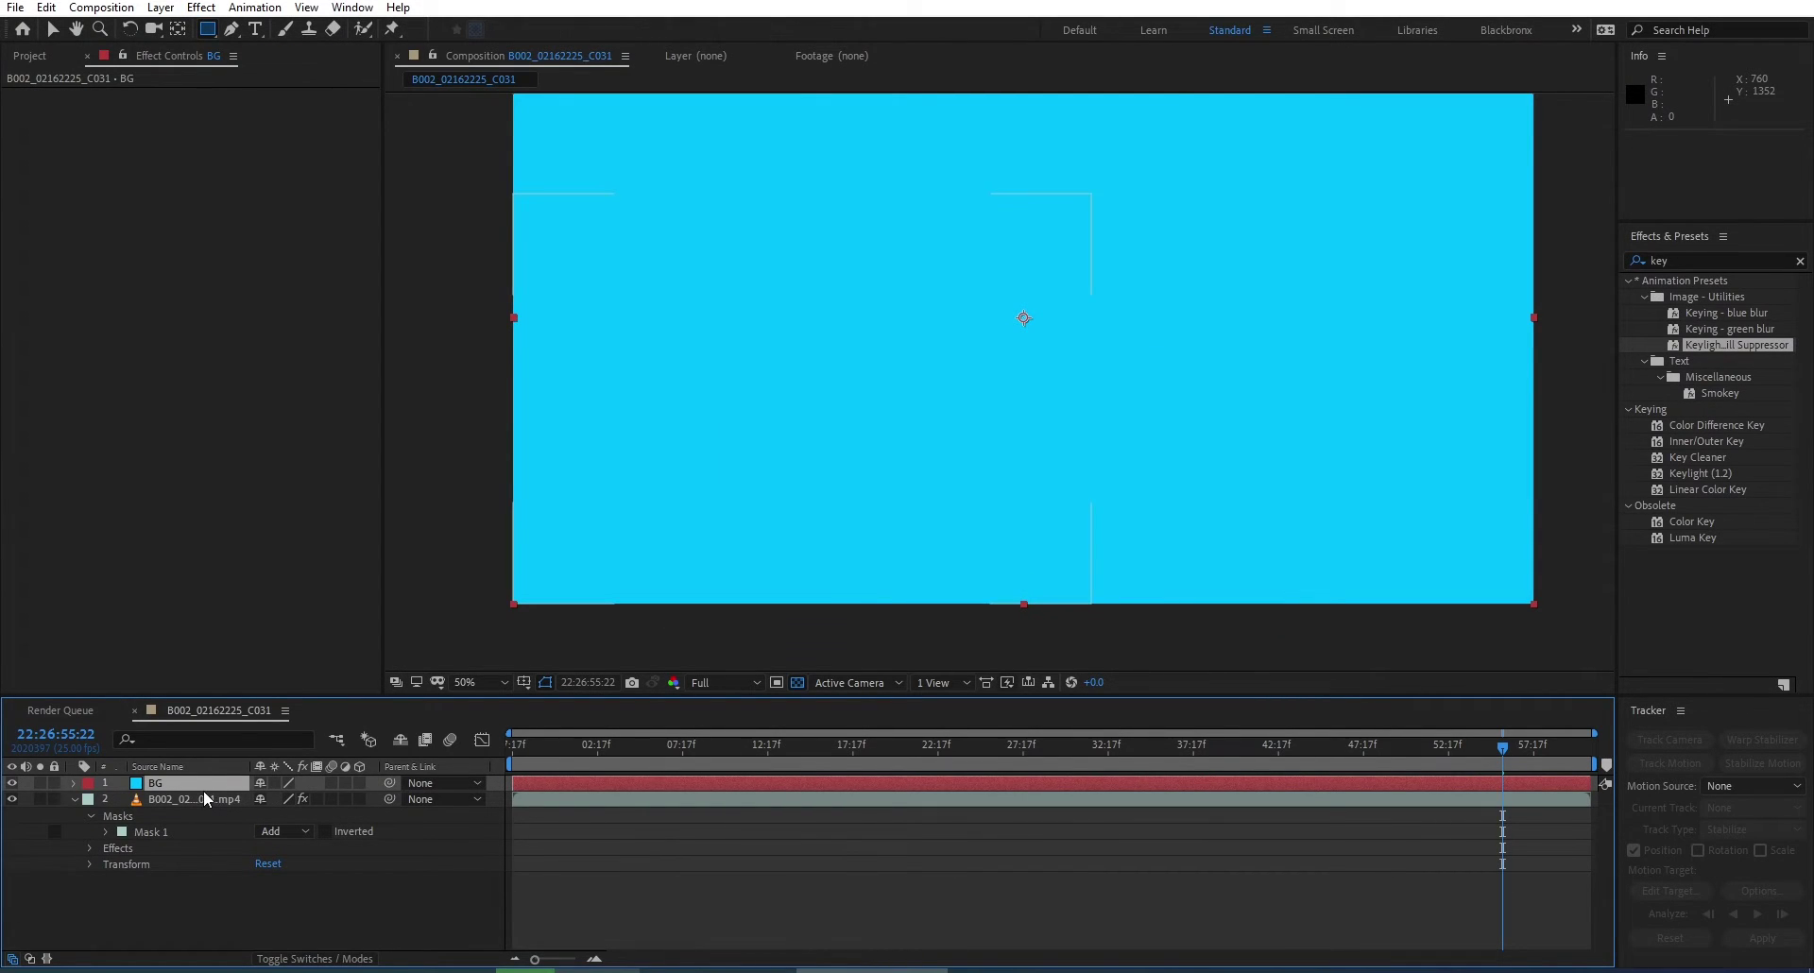
# Move the BG solid beneath the kids footage layer and scrub to check the composite.
pyautogui.click(73, 799)
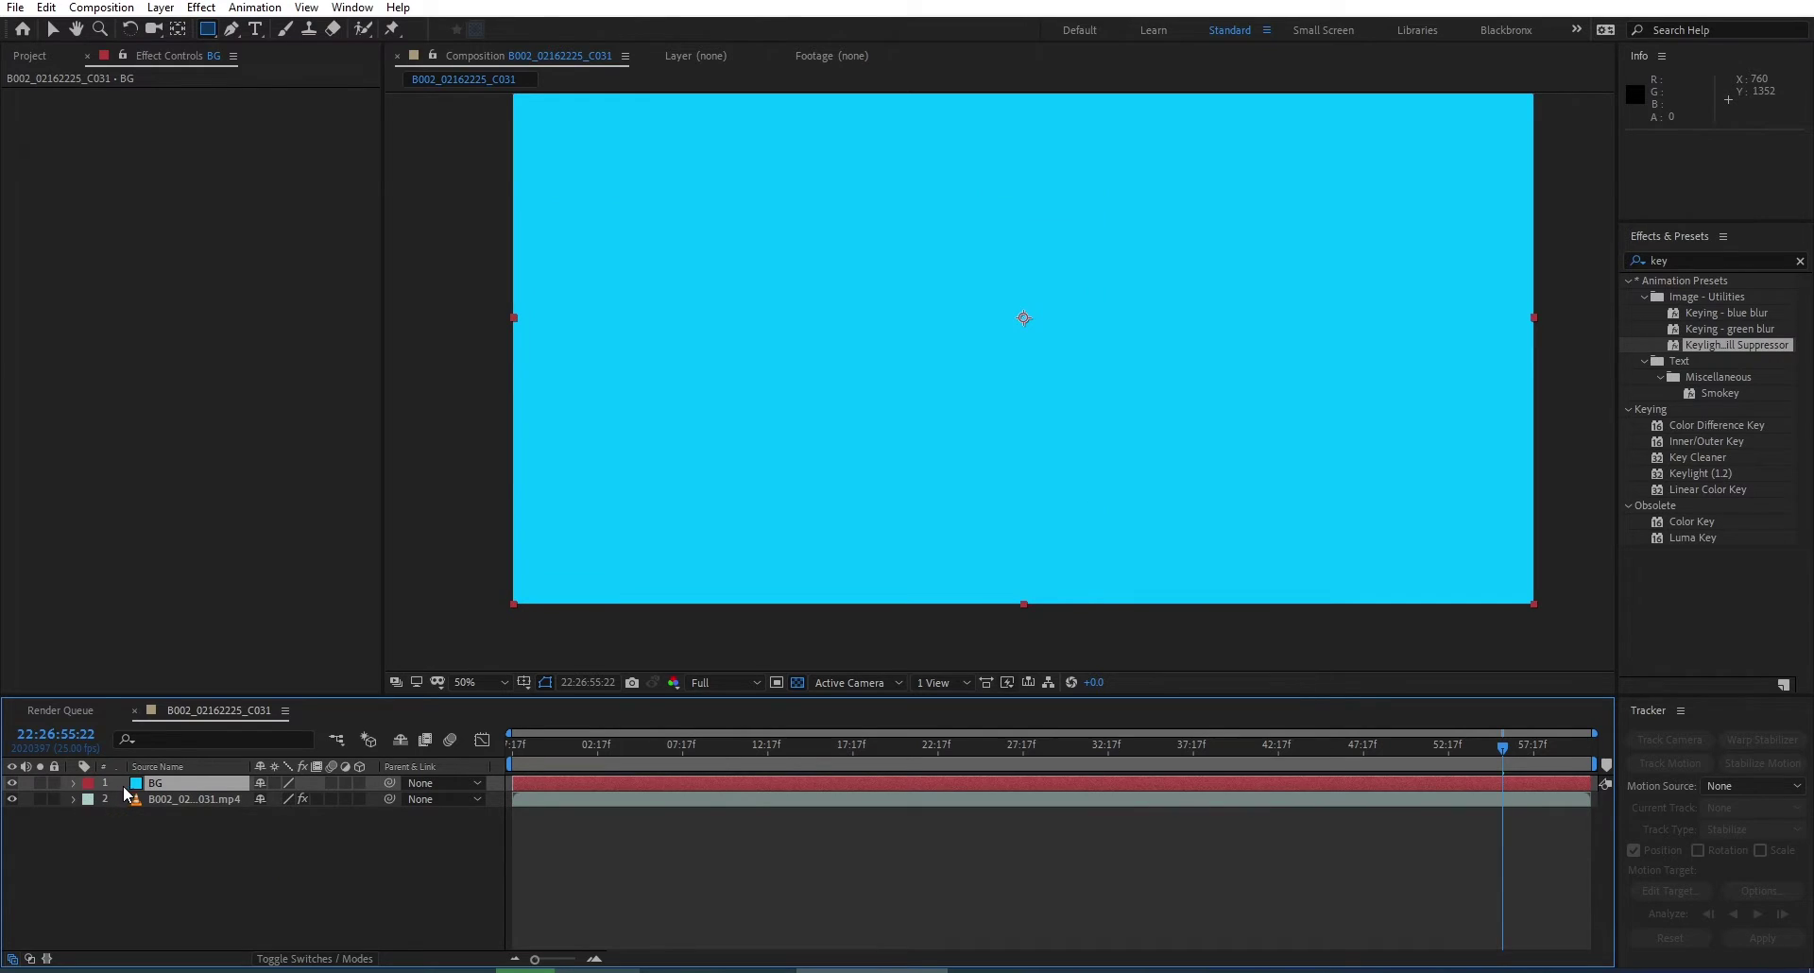
pyautogui.click(129, 802)
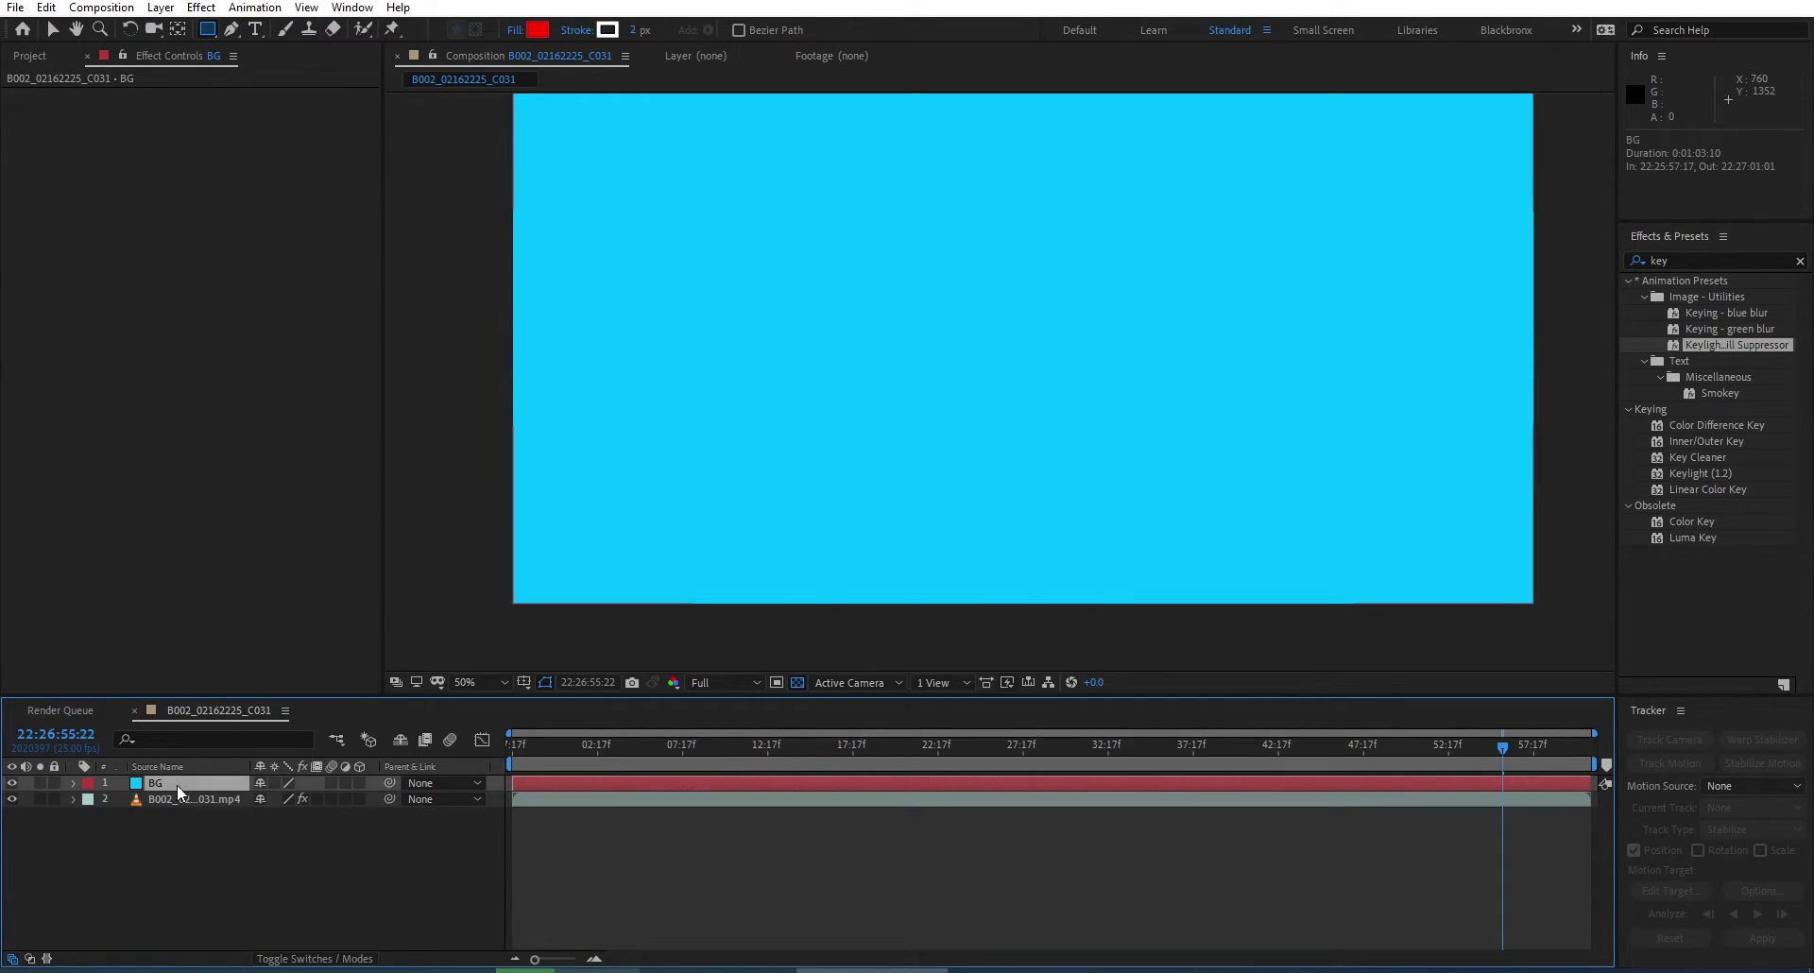
pyautogui.moveTo(178, 784); pyautogui.dragTo(172, 806)
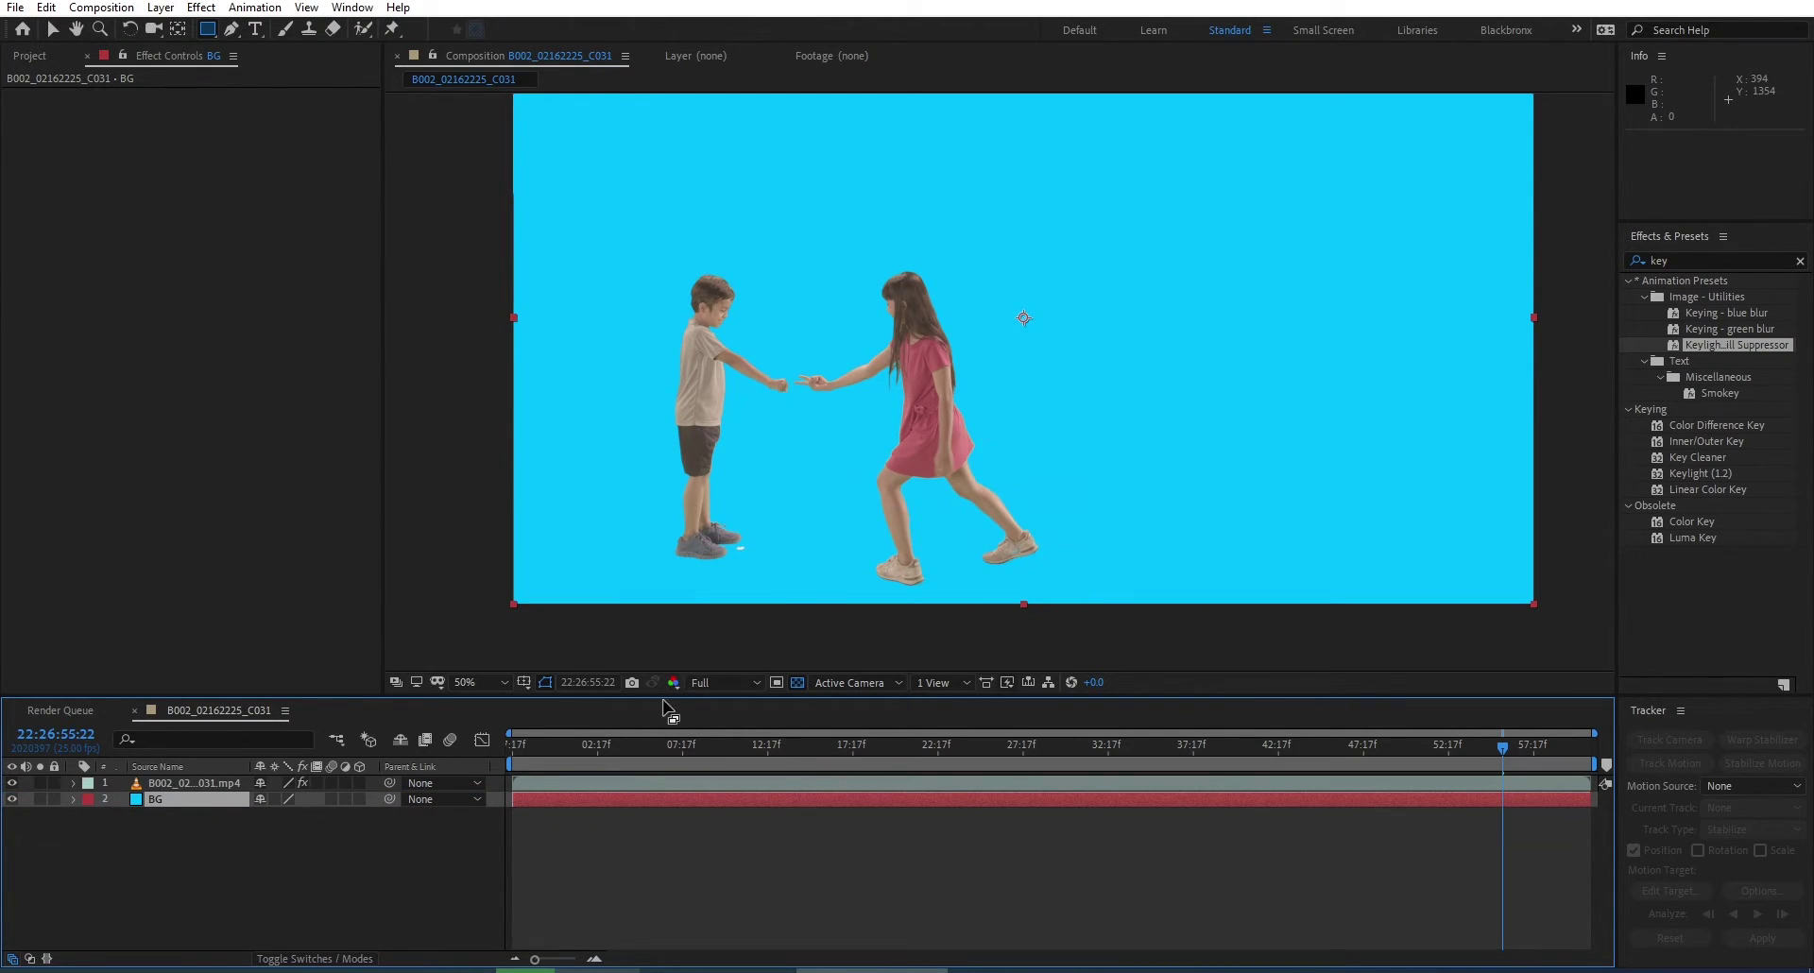
pyautogui.moveTo(640, 746); pyautogui.dragTo(1170, 763)
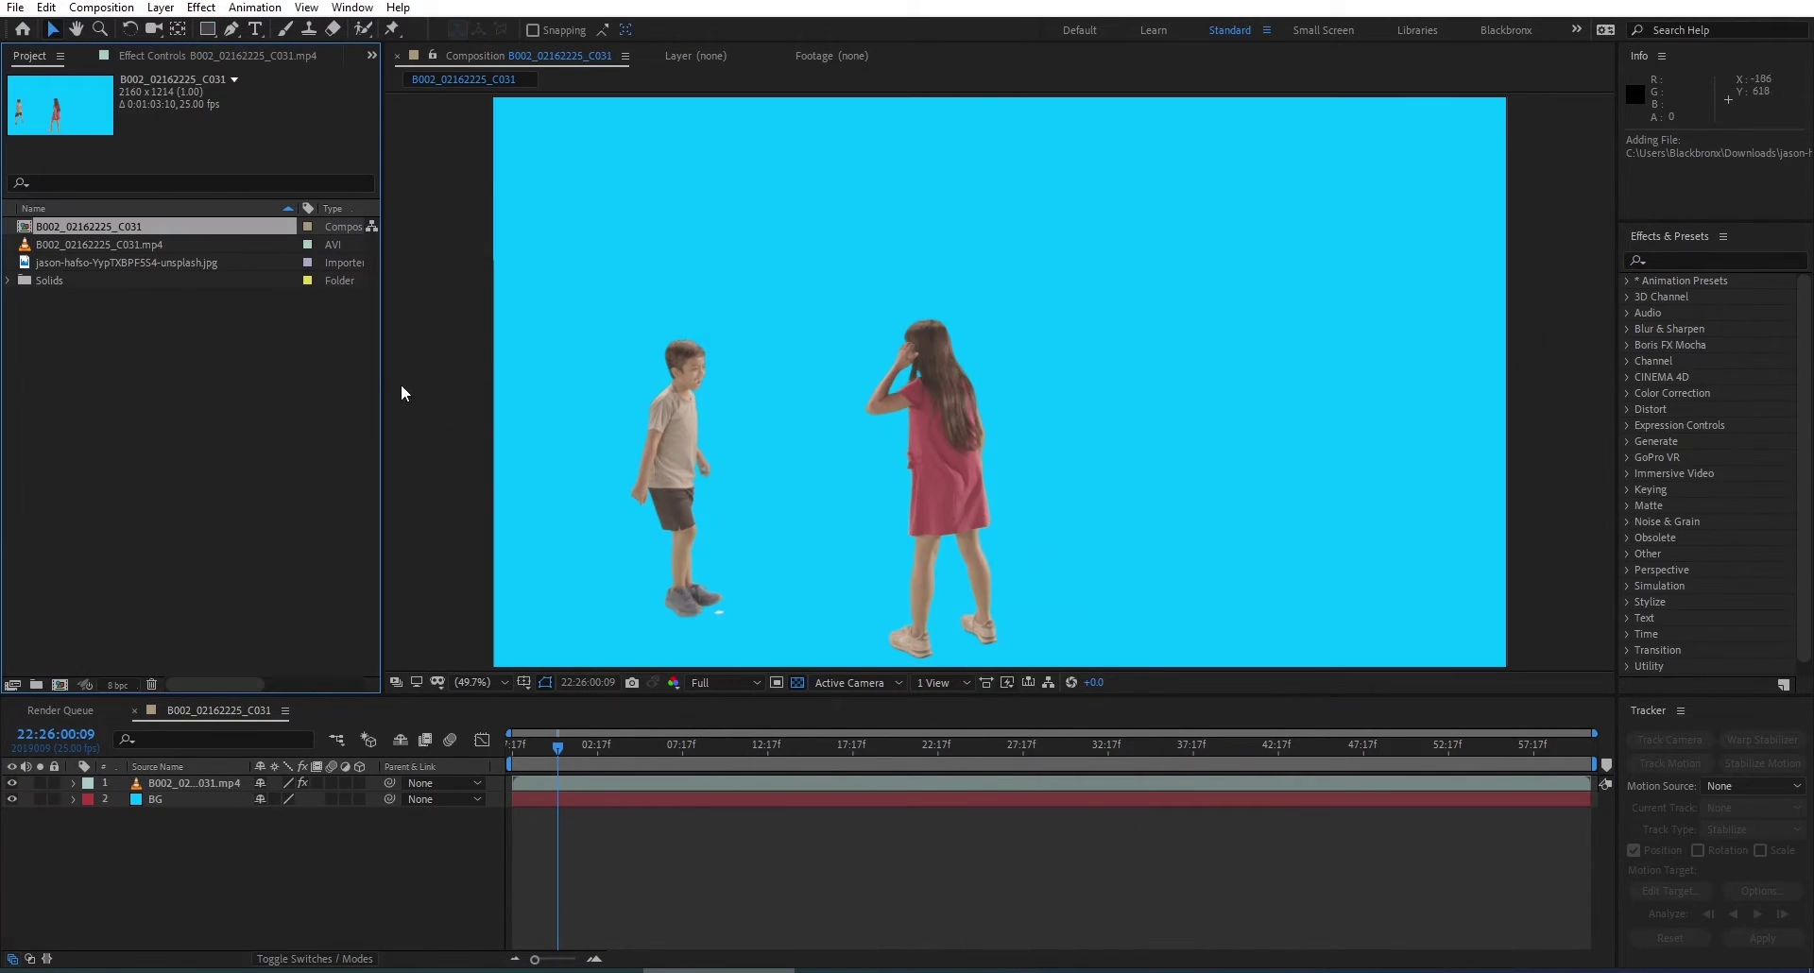
# Add the sunroom jpg between the footage and BG layers, then fit the viewer to preview.
pyautogui.click(180, 263)
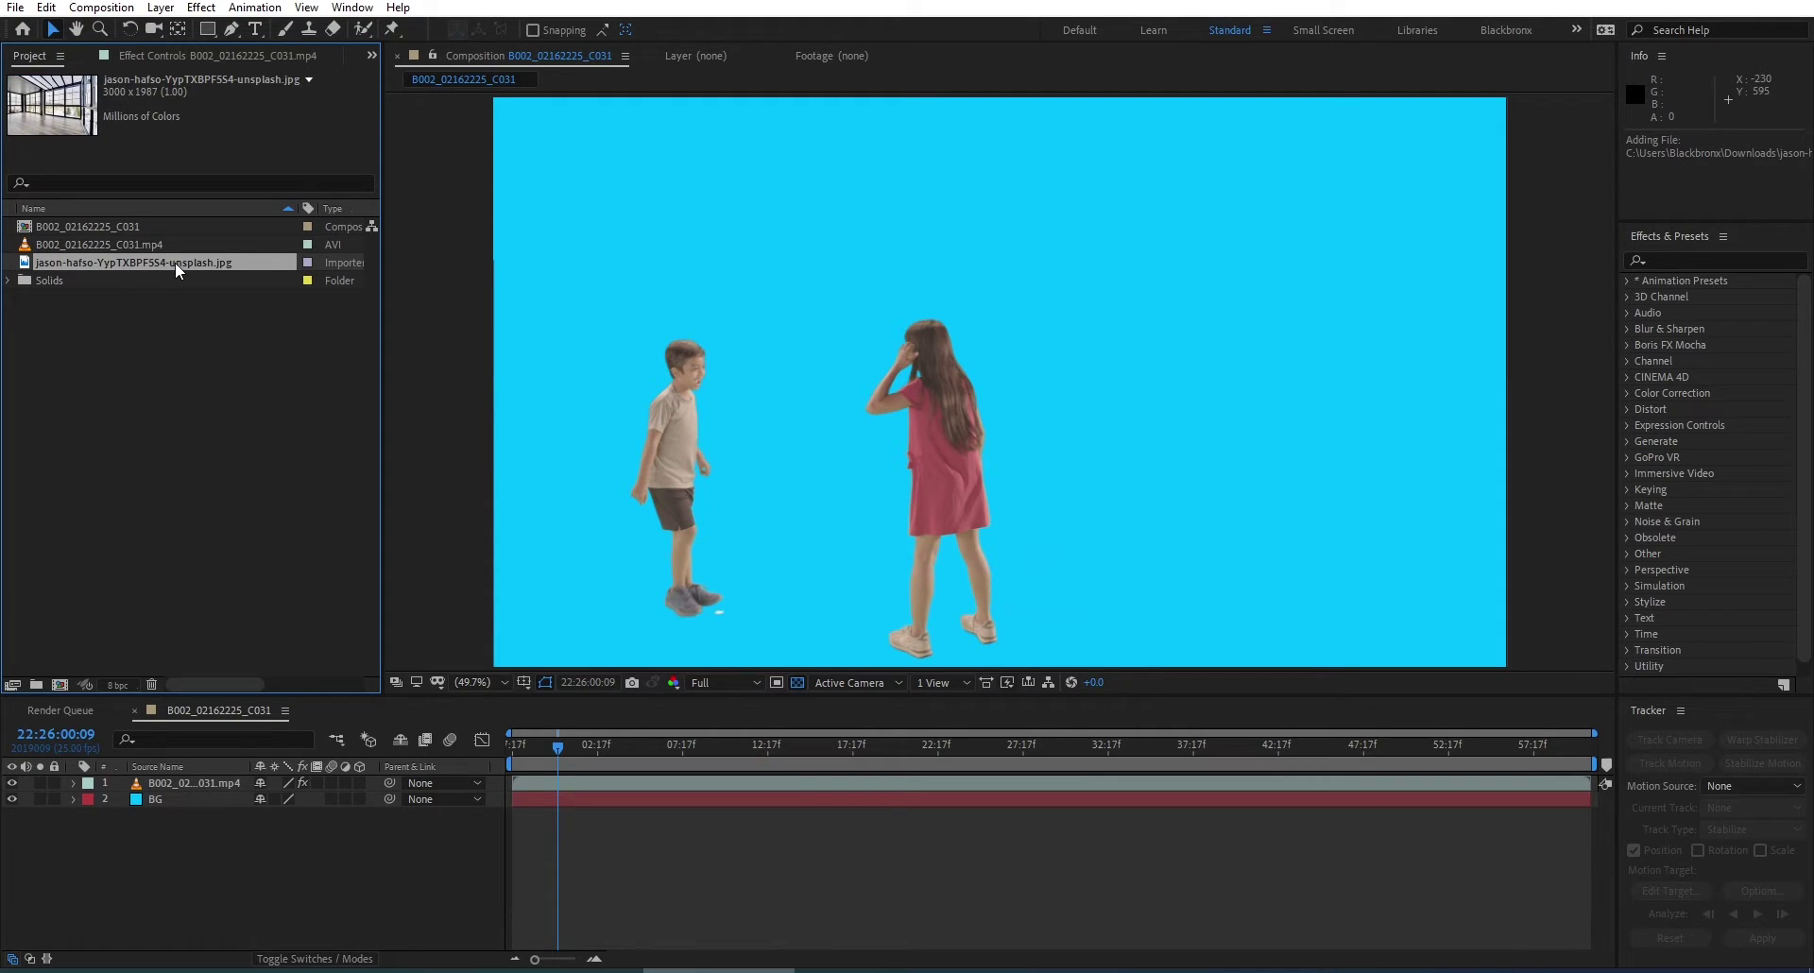
pyautogui.moveTo(174, 262); pyautogui.dragTo(251, 786)
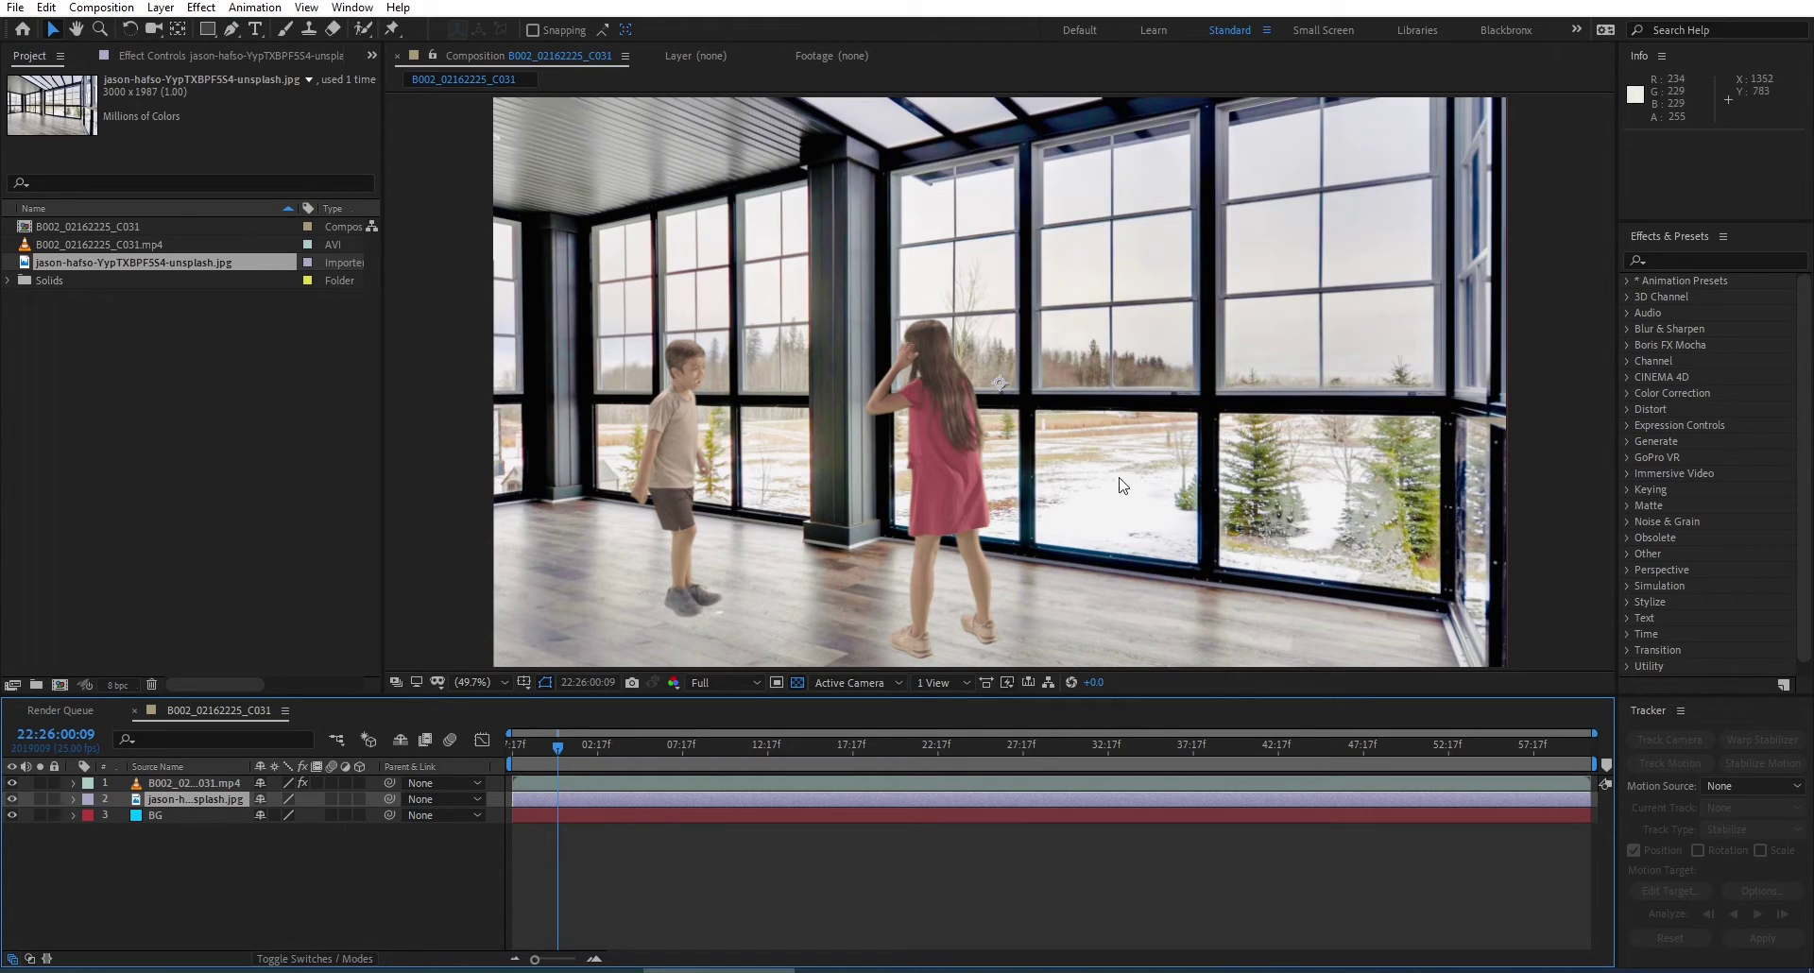
pyautogui.click(493, 682)
pyautogui.click(497, 370)
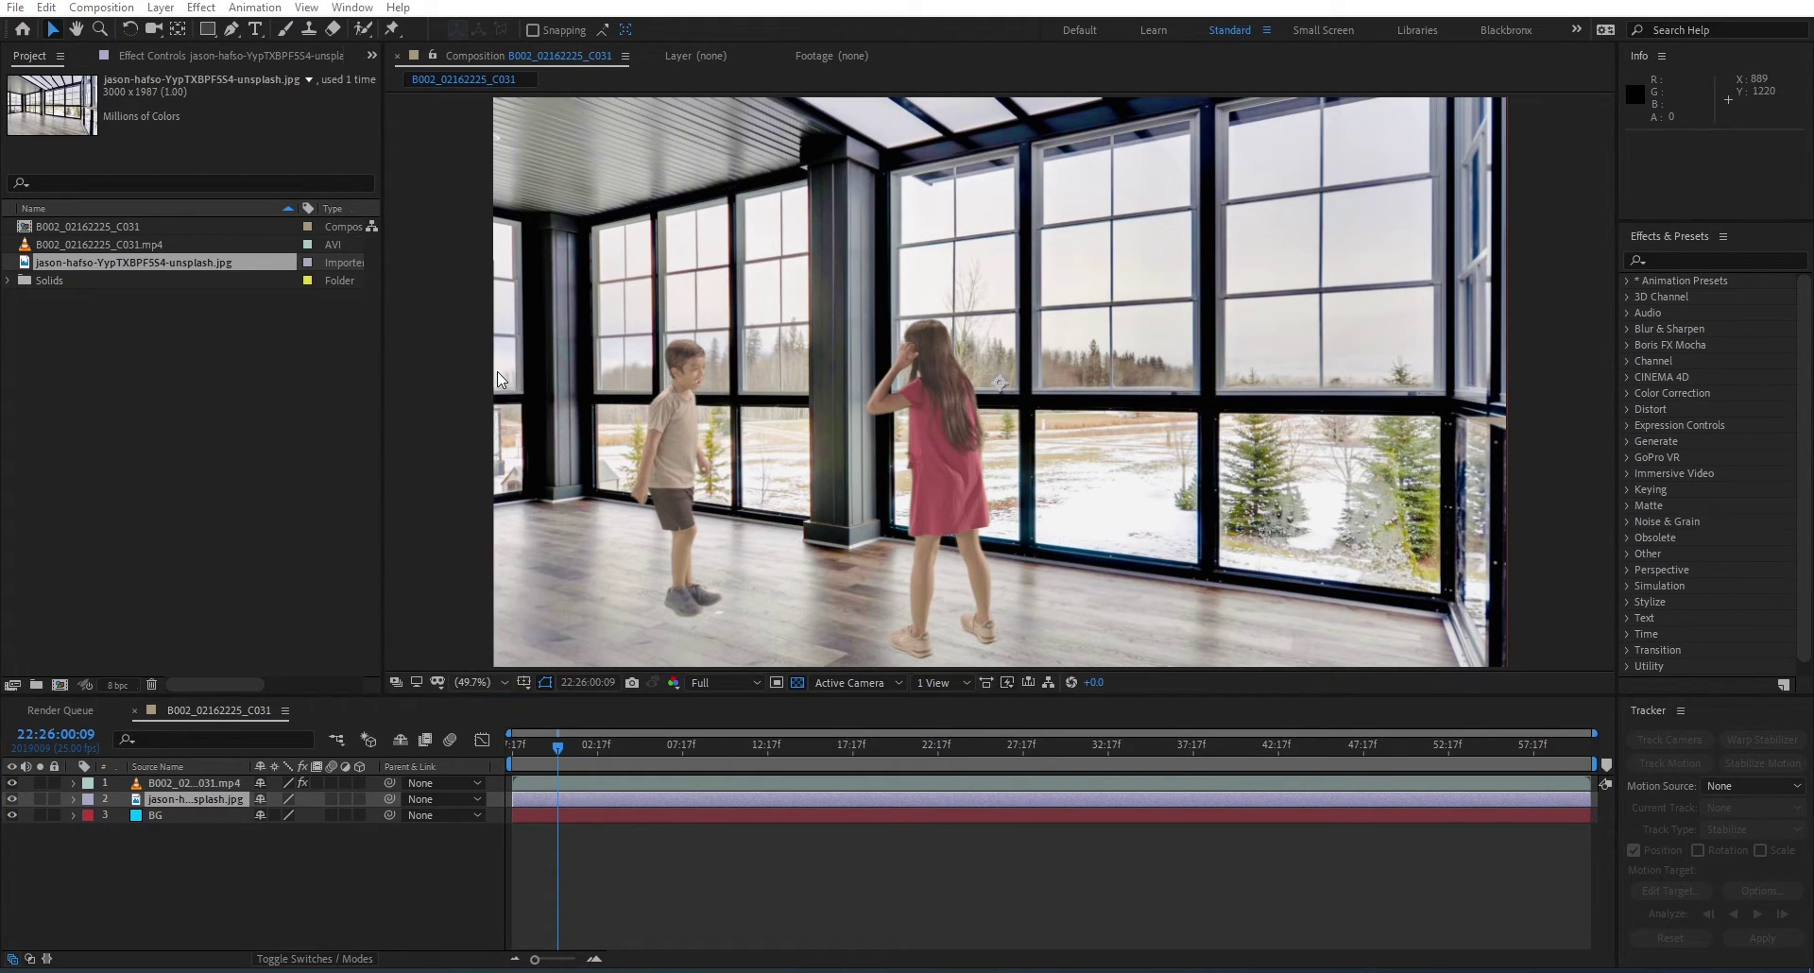
pyautogui.press('`')
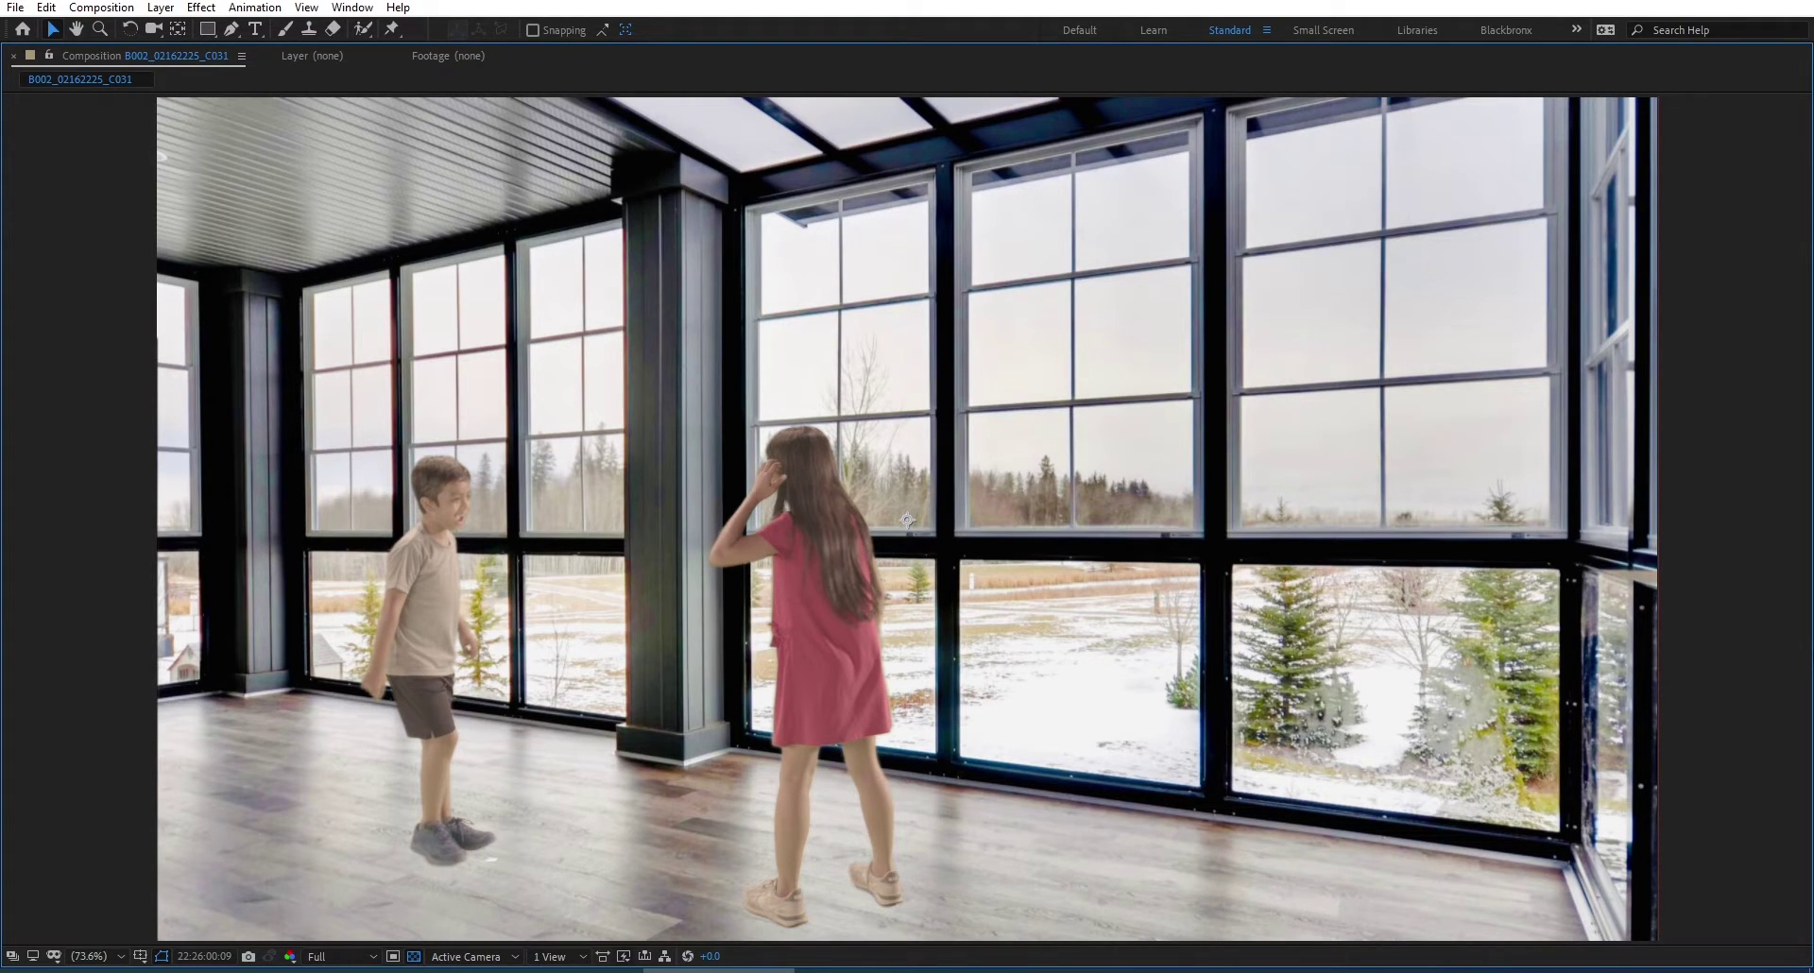
pyautogui.press('`')
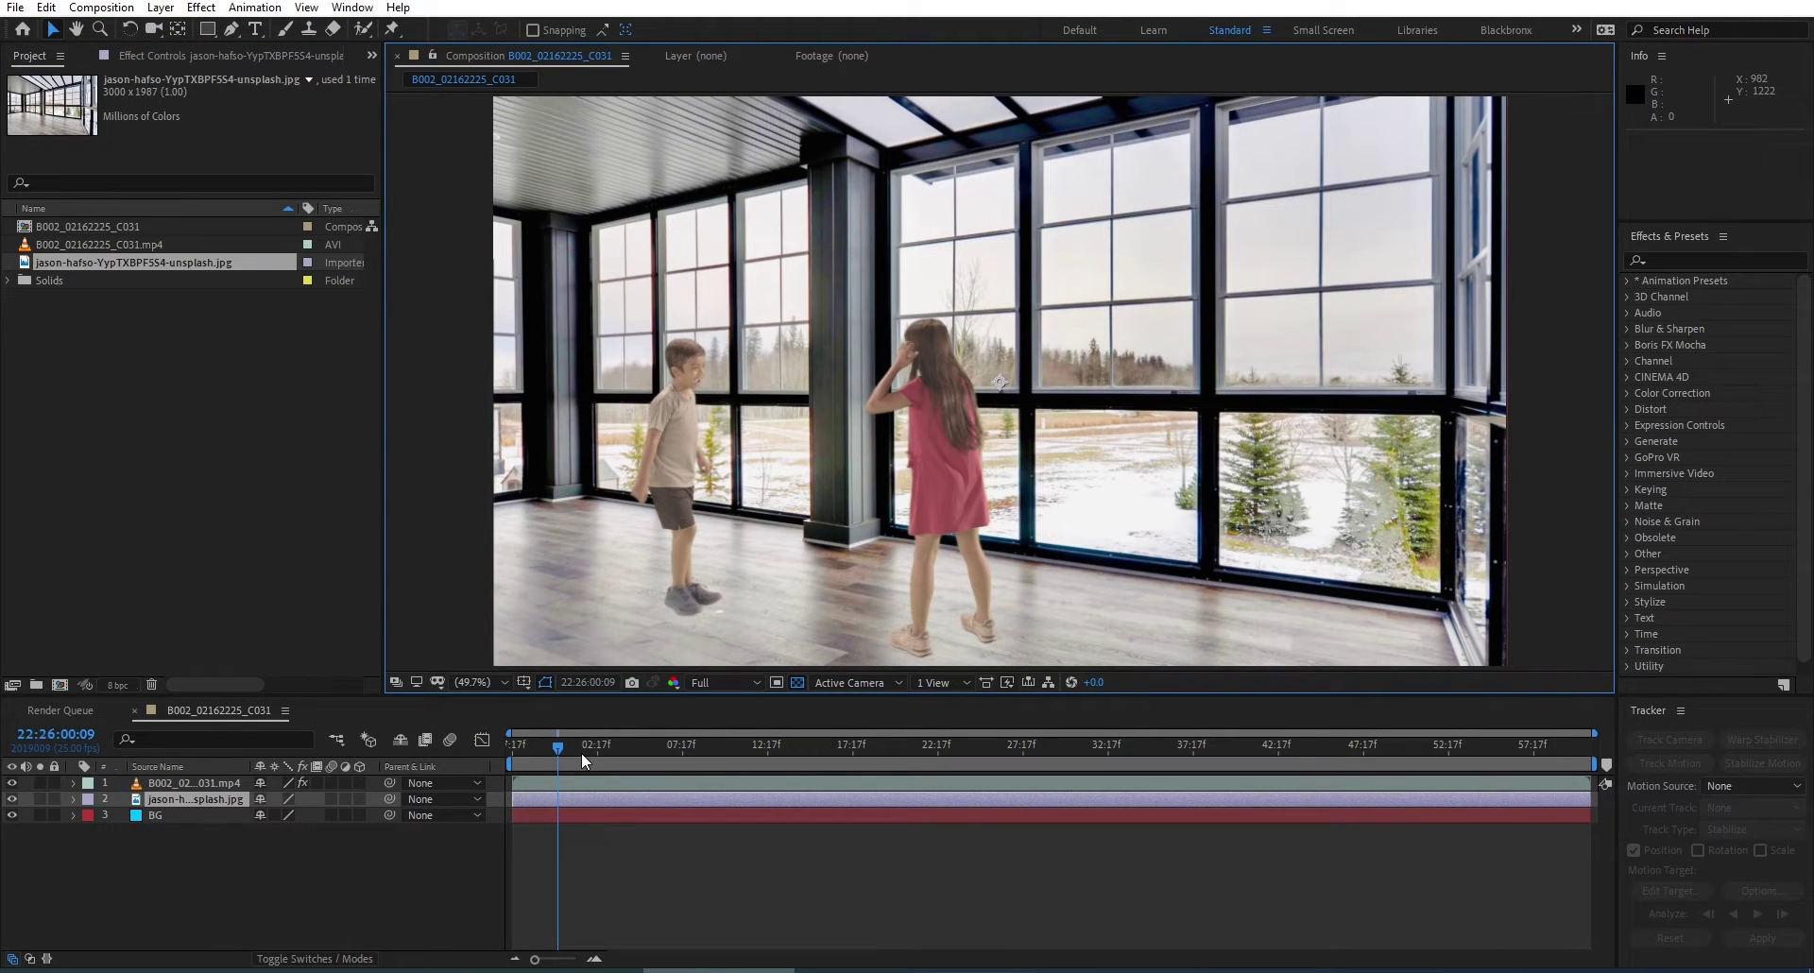
# Find Auto Levels by searching 'lev' and apply it to the kids footage layer.
pyautogui.click(187, 799)
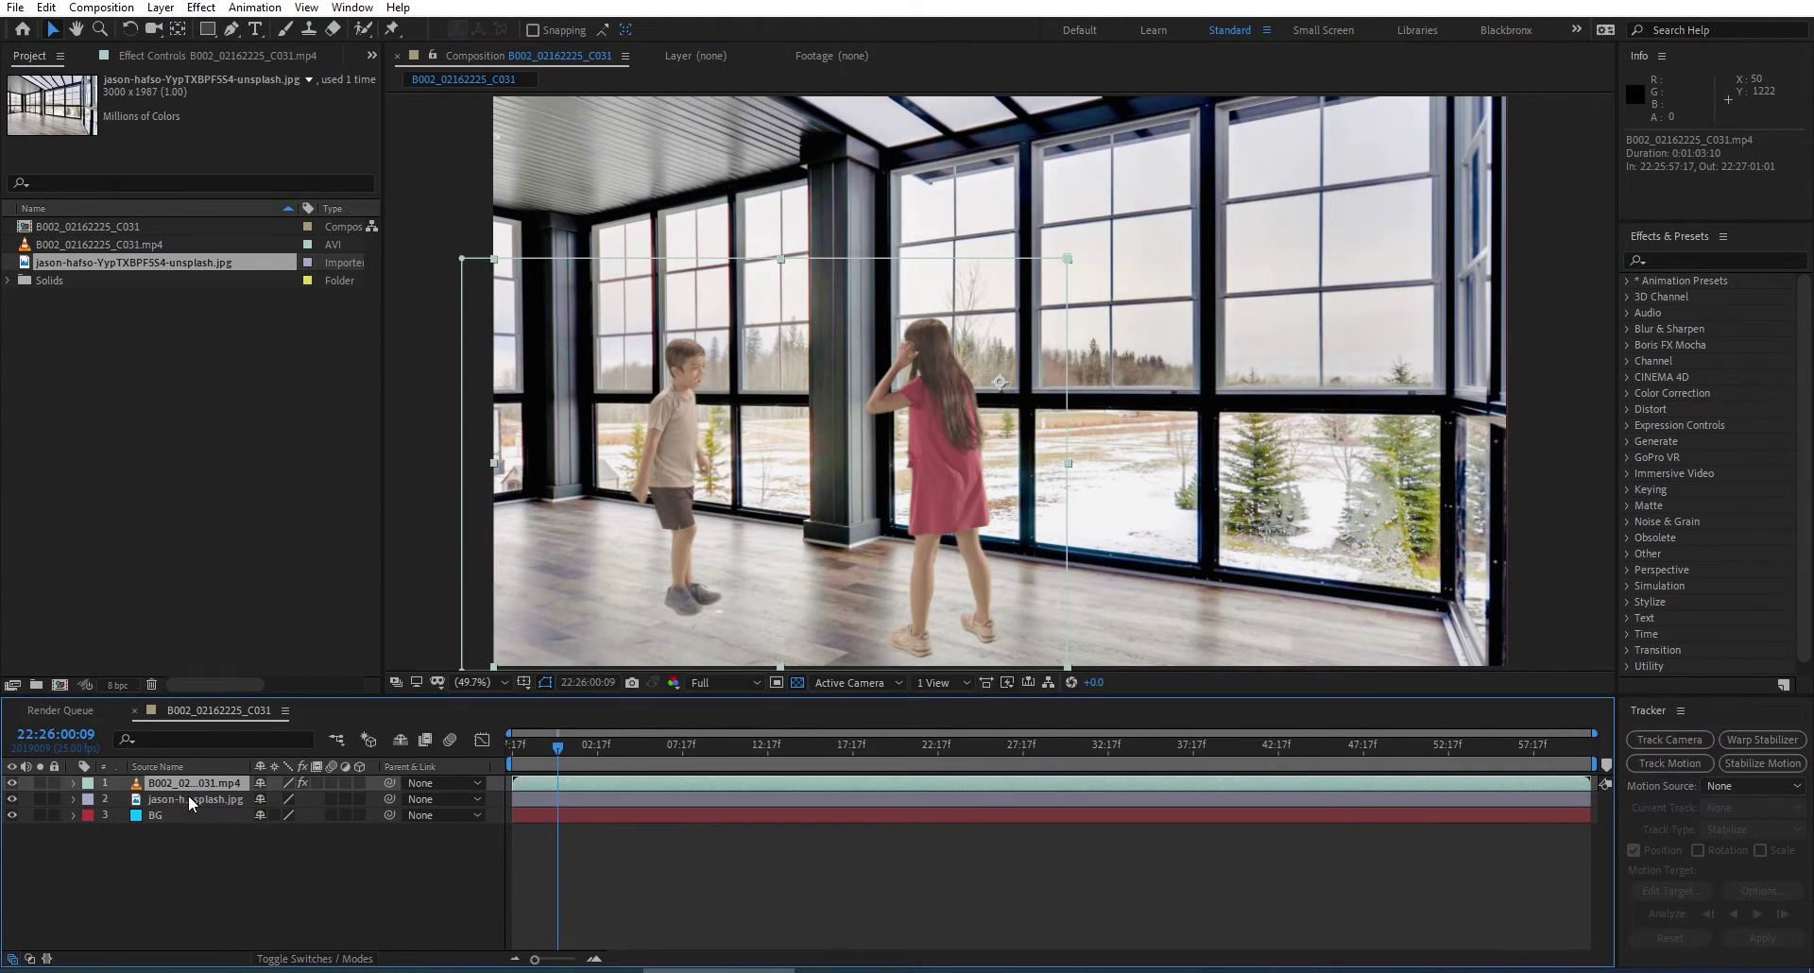
pyautogui.click(1779, 259)
pyautogui.write('level')
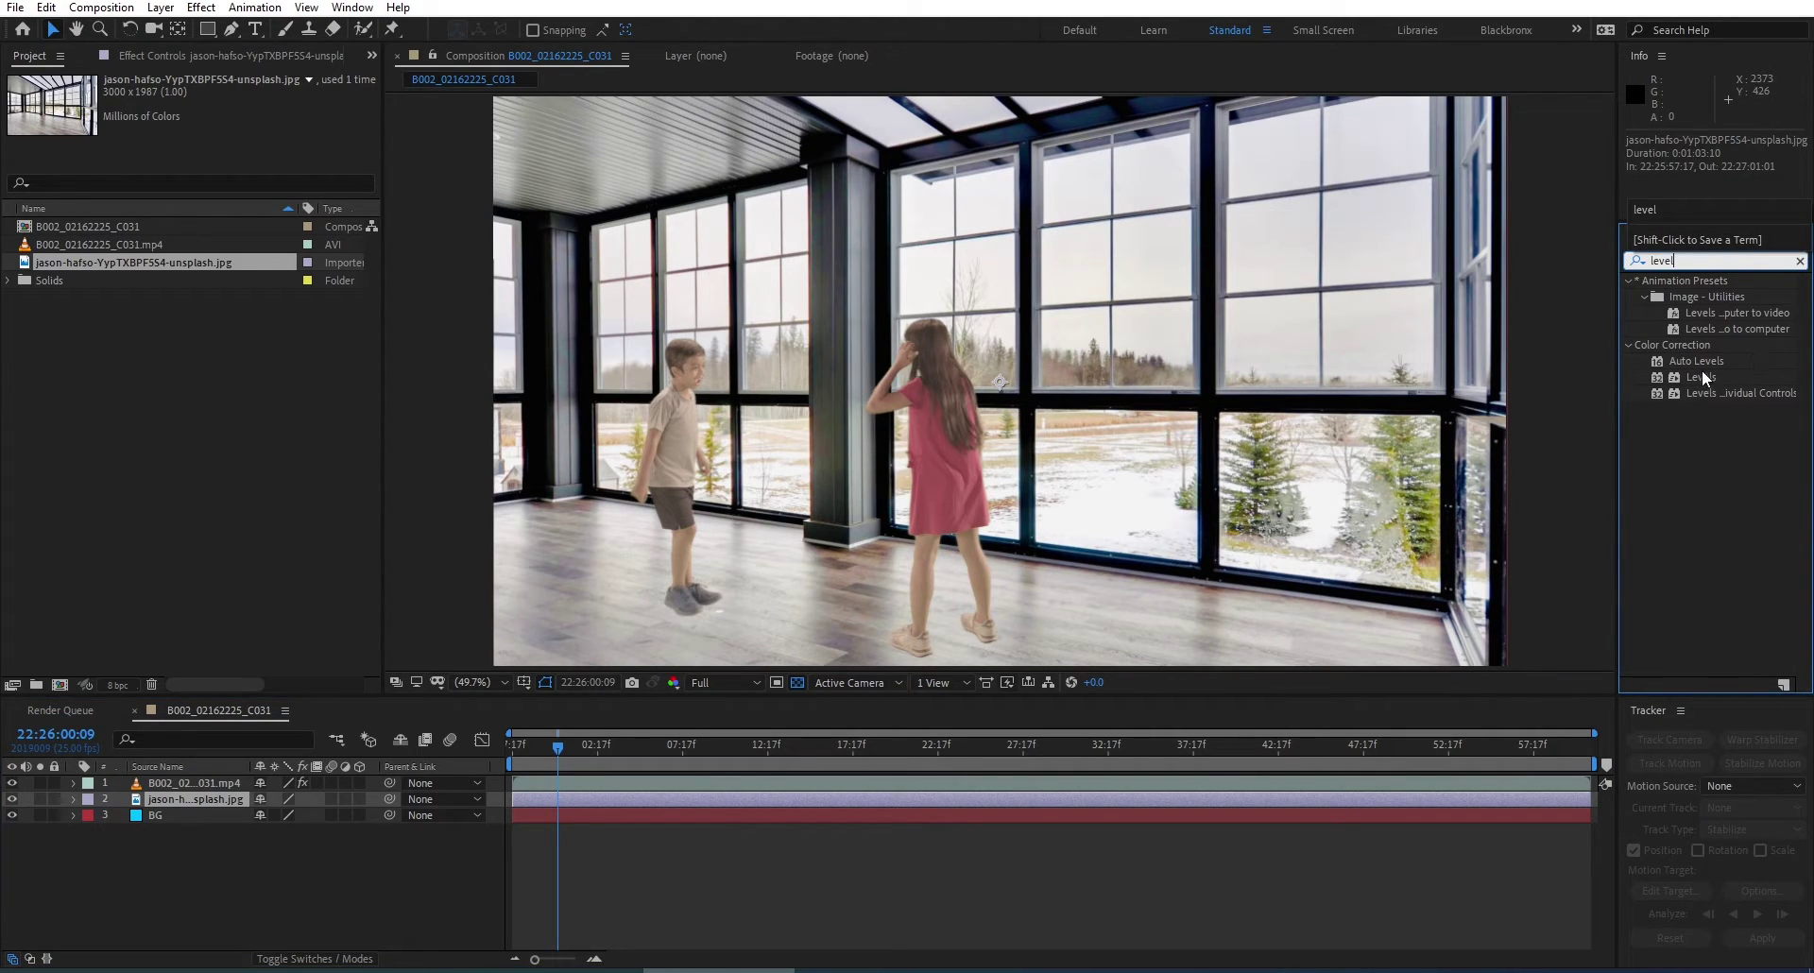
pyautogui.moveTo(1705, 360); pyautogui.dragTo(223, 784)
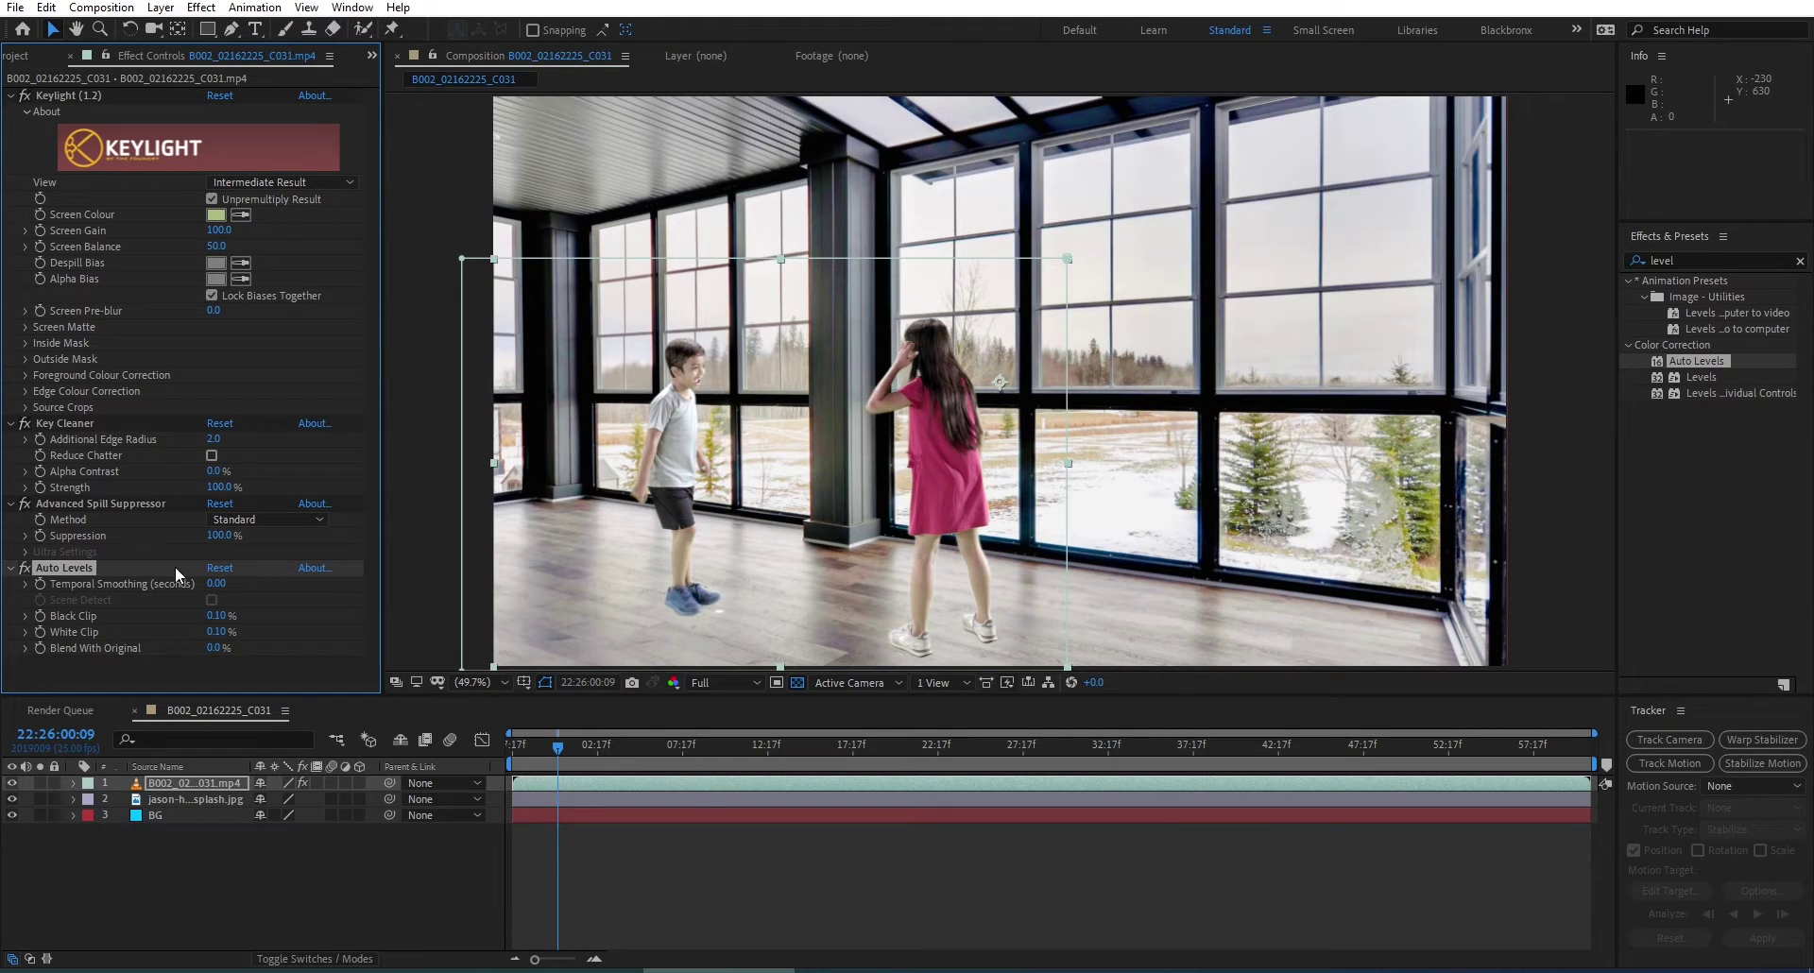
pyautogui.click(1712, 263)
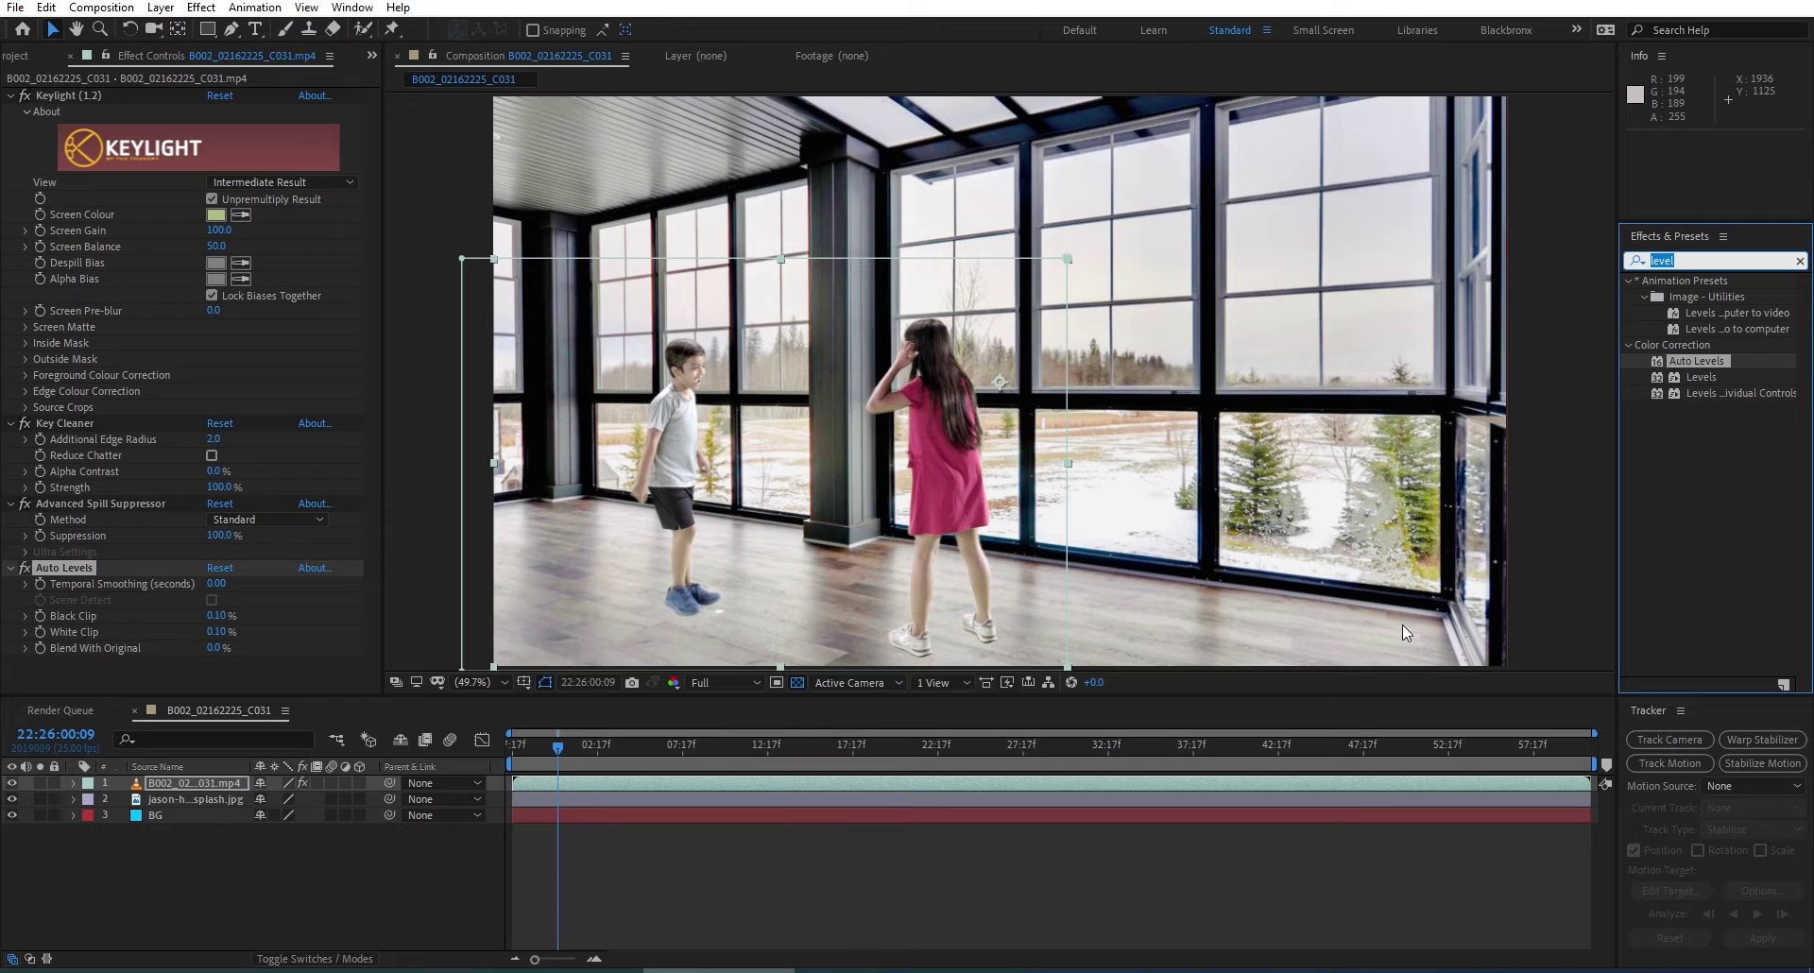
# Apply Vibrance to the kids footage and scrub its amount from 66 up to 100.
pyautogui.write('vibrance')
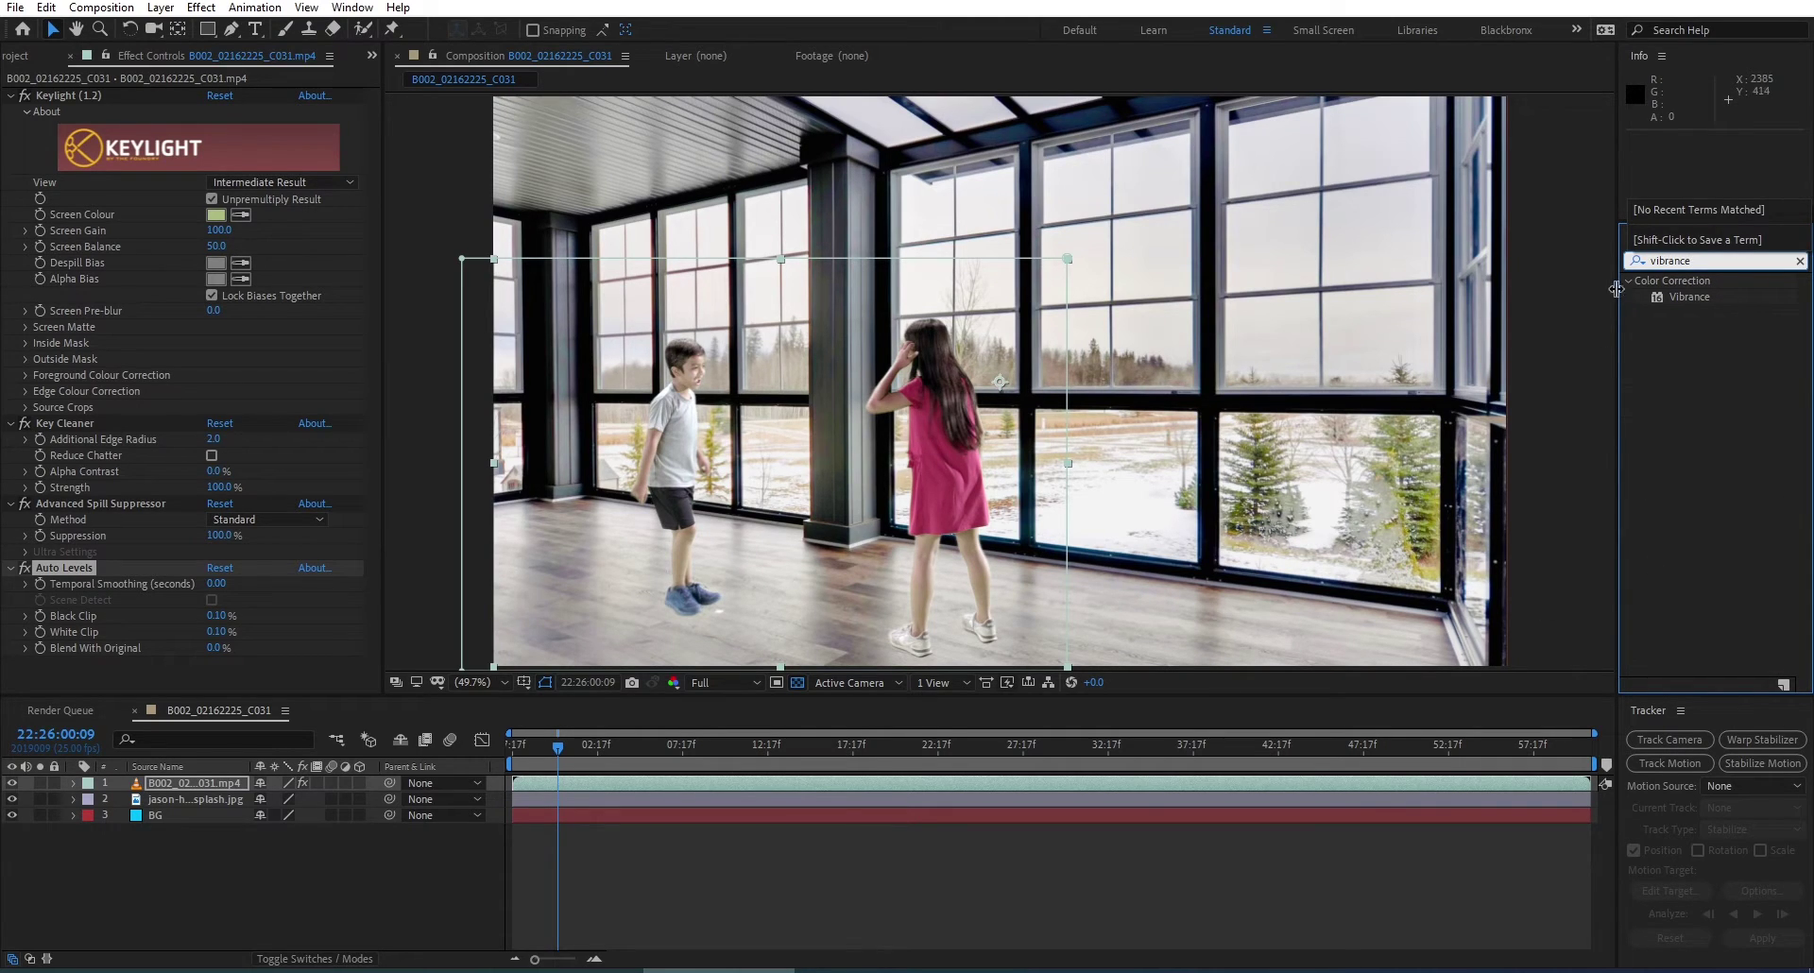
pyautogui.moveTo(1688, 296); pyautogui.dragTo(166, 786)
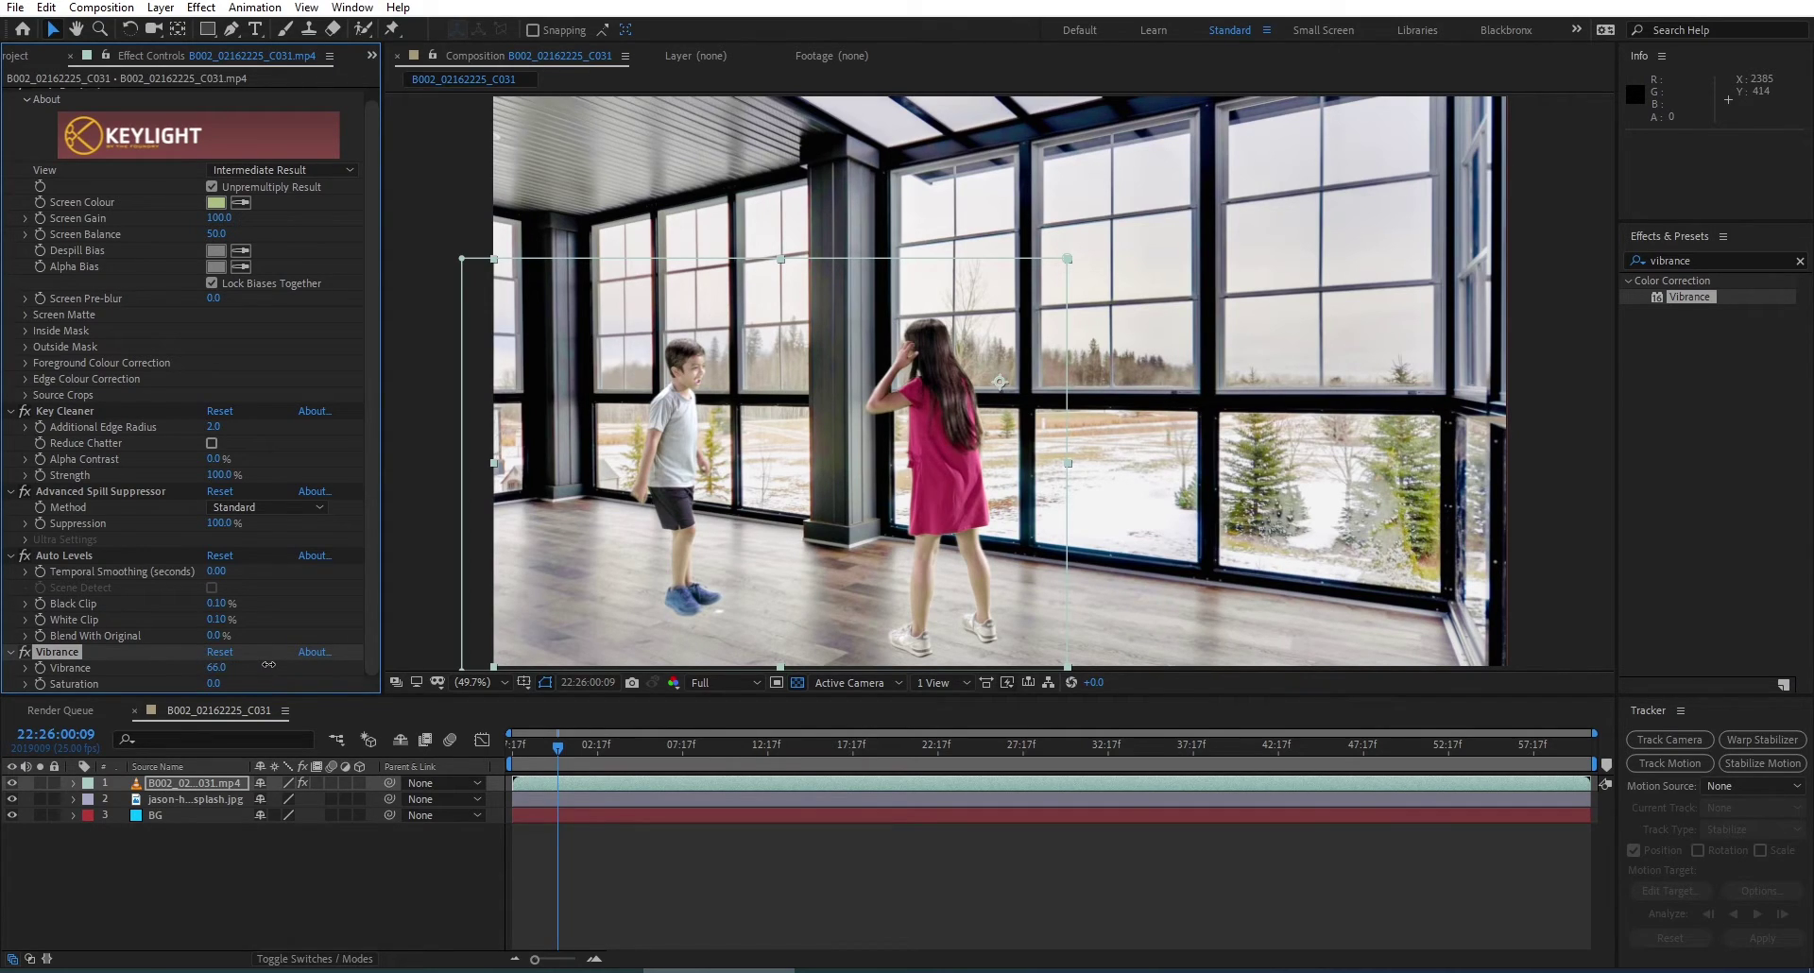
pyautogui.moveTo(269, 664); pyautogui.dragTo(306, 665)
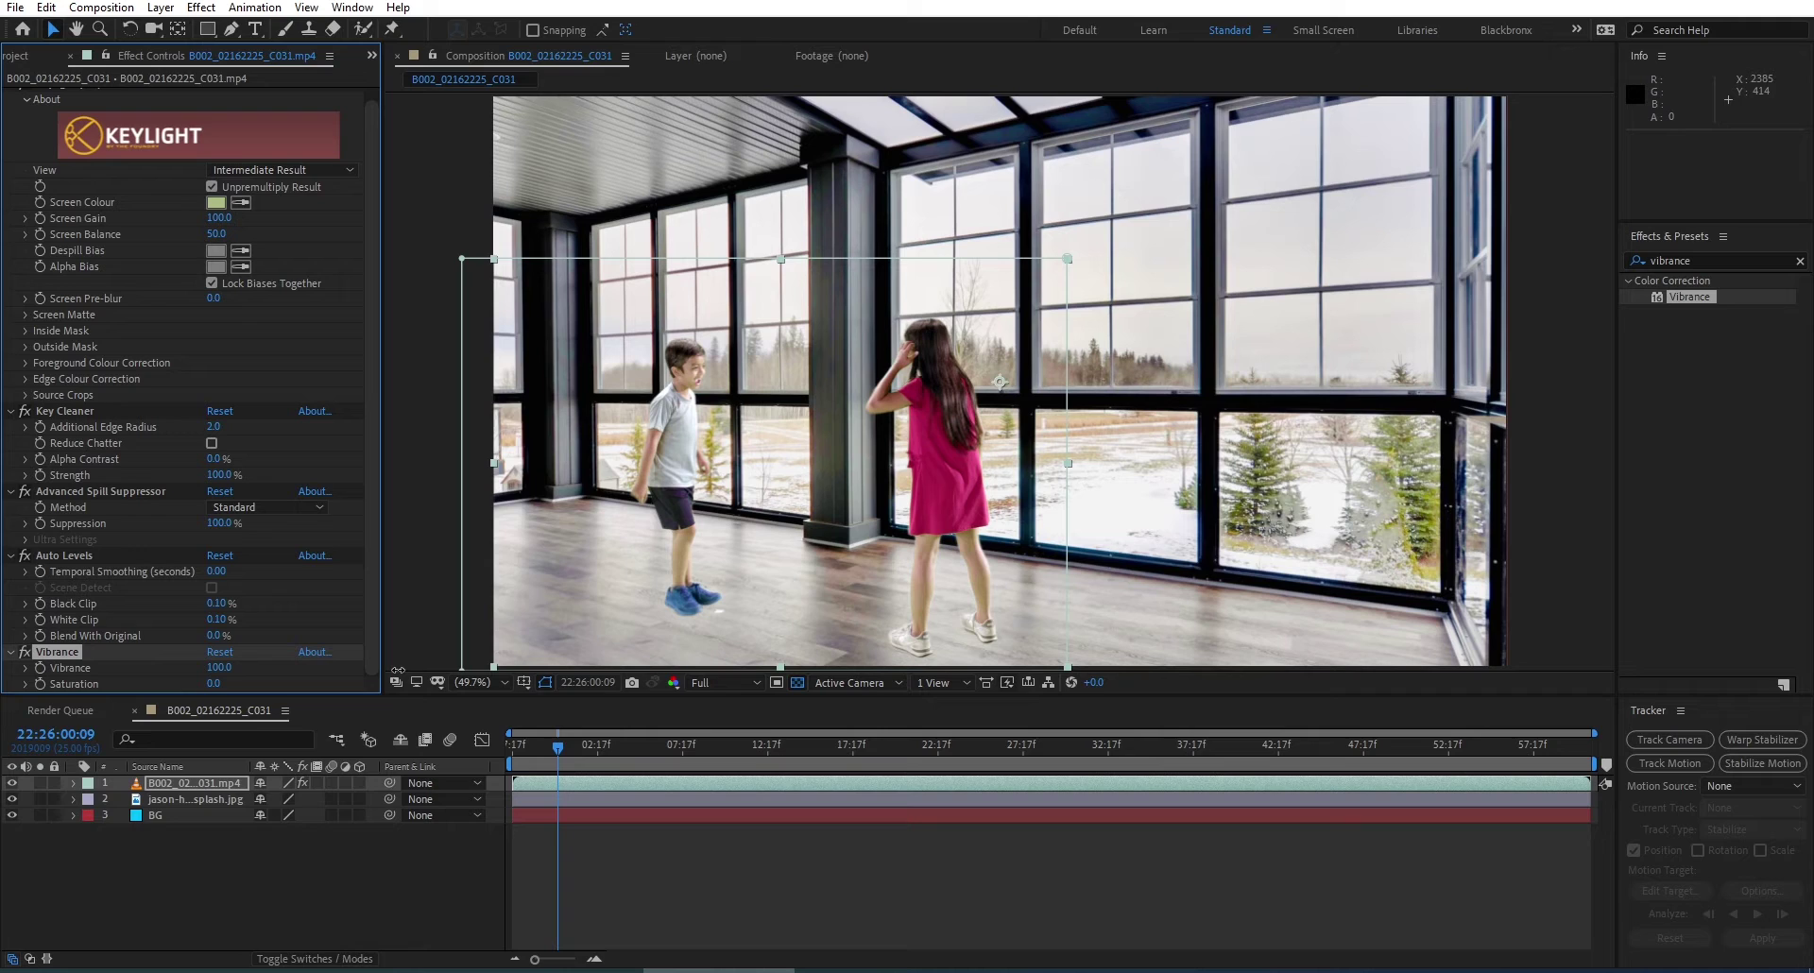
# Set the kids footage's Vibrance to 80, restore the normal layout, and preview the composite.
pyautogui.click(219, 668)
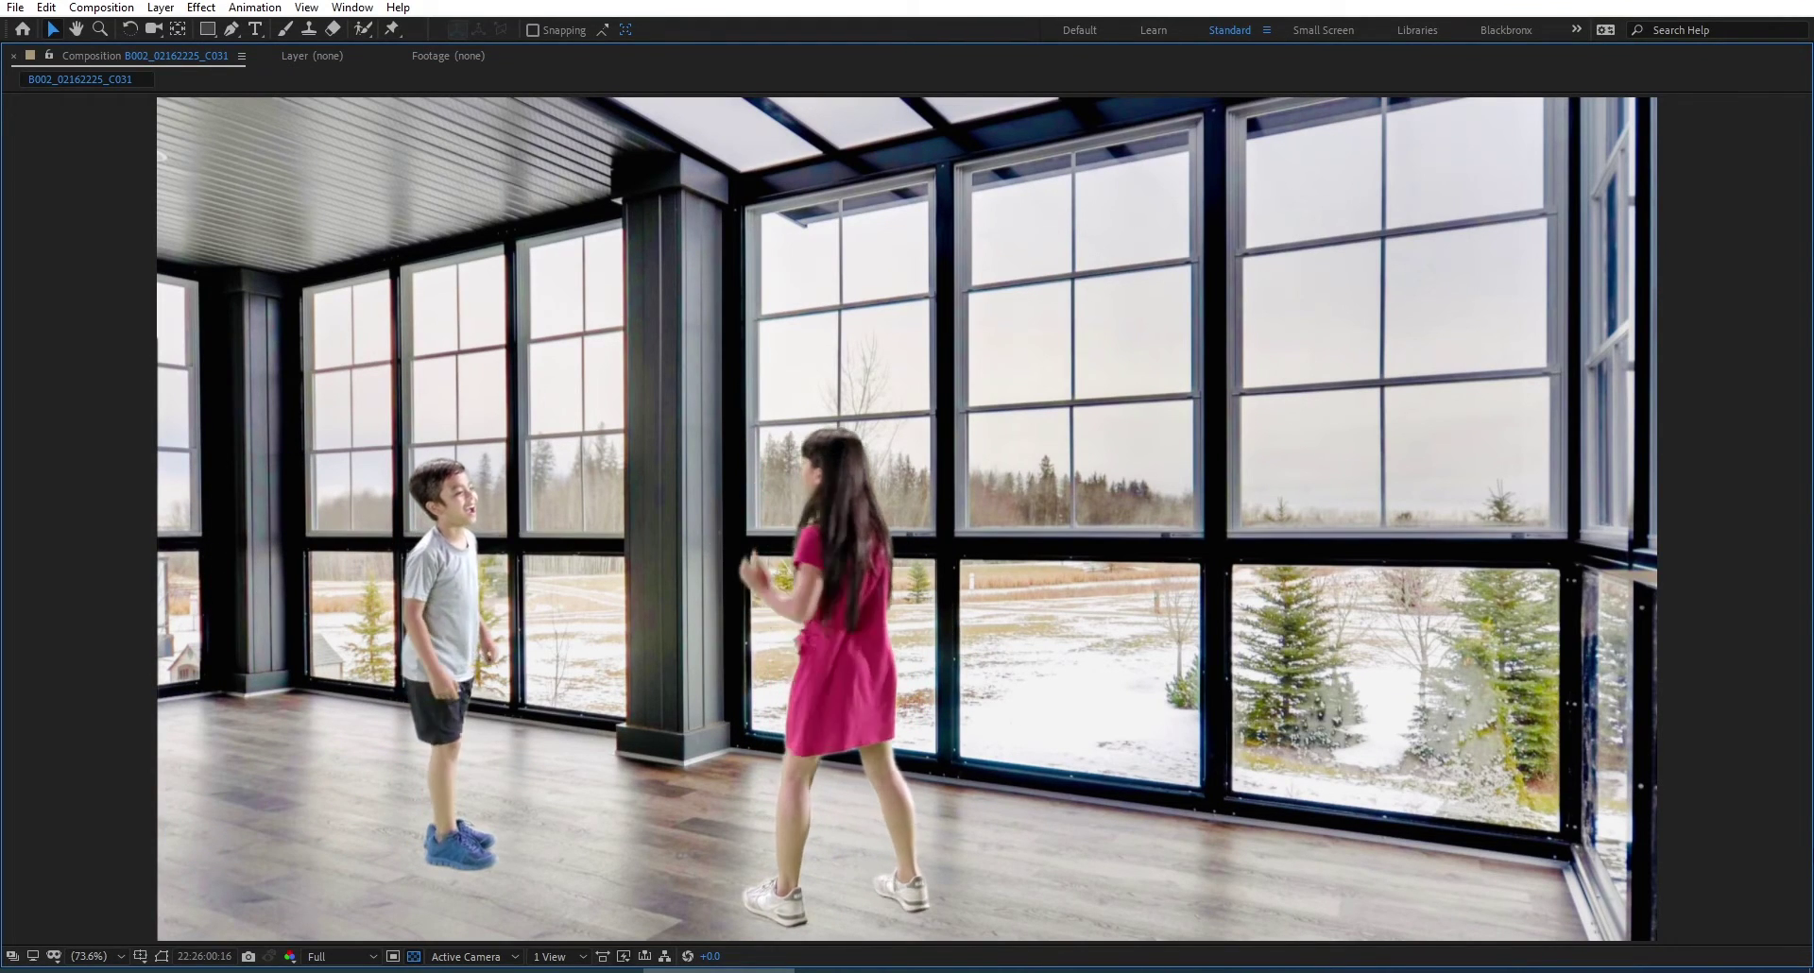
pyautogui.press('`')
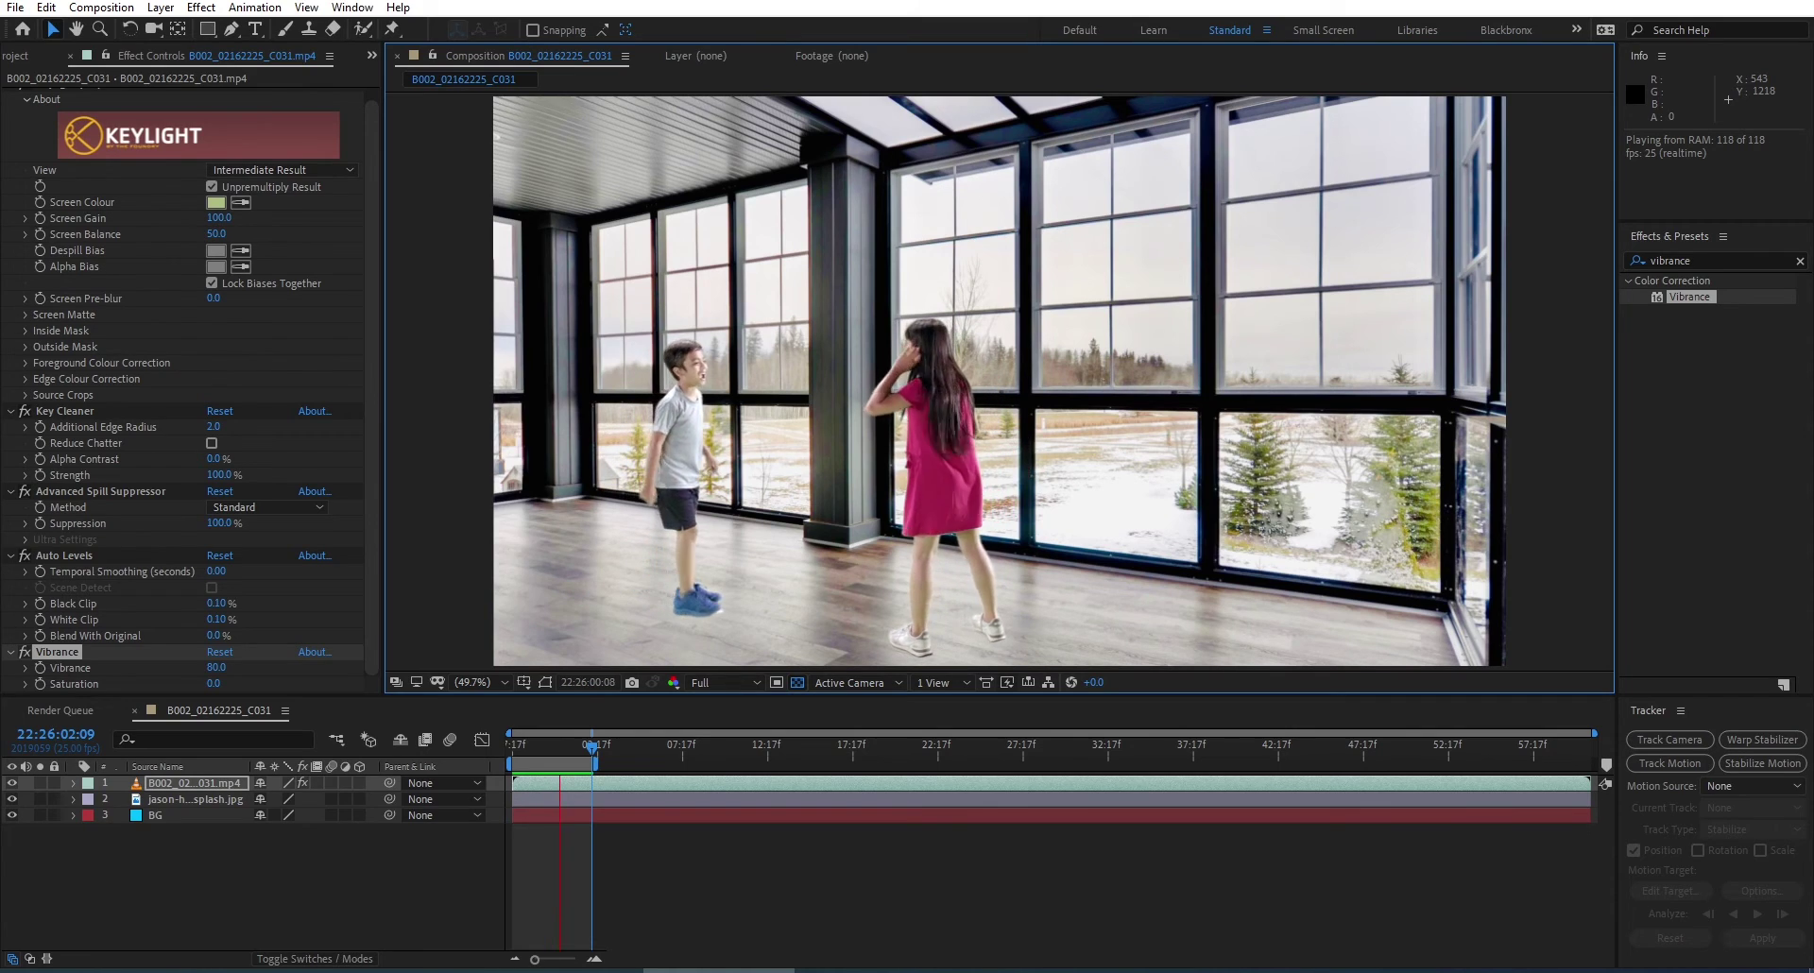
pyautogui.press('space')
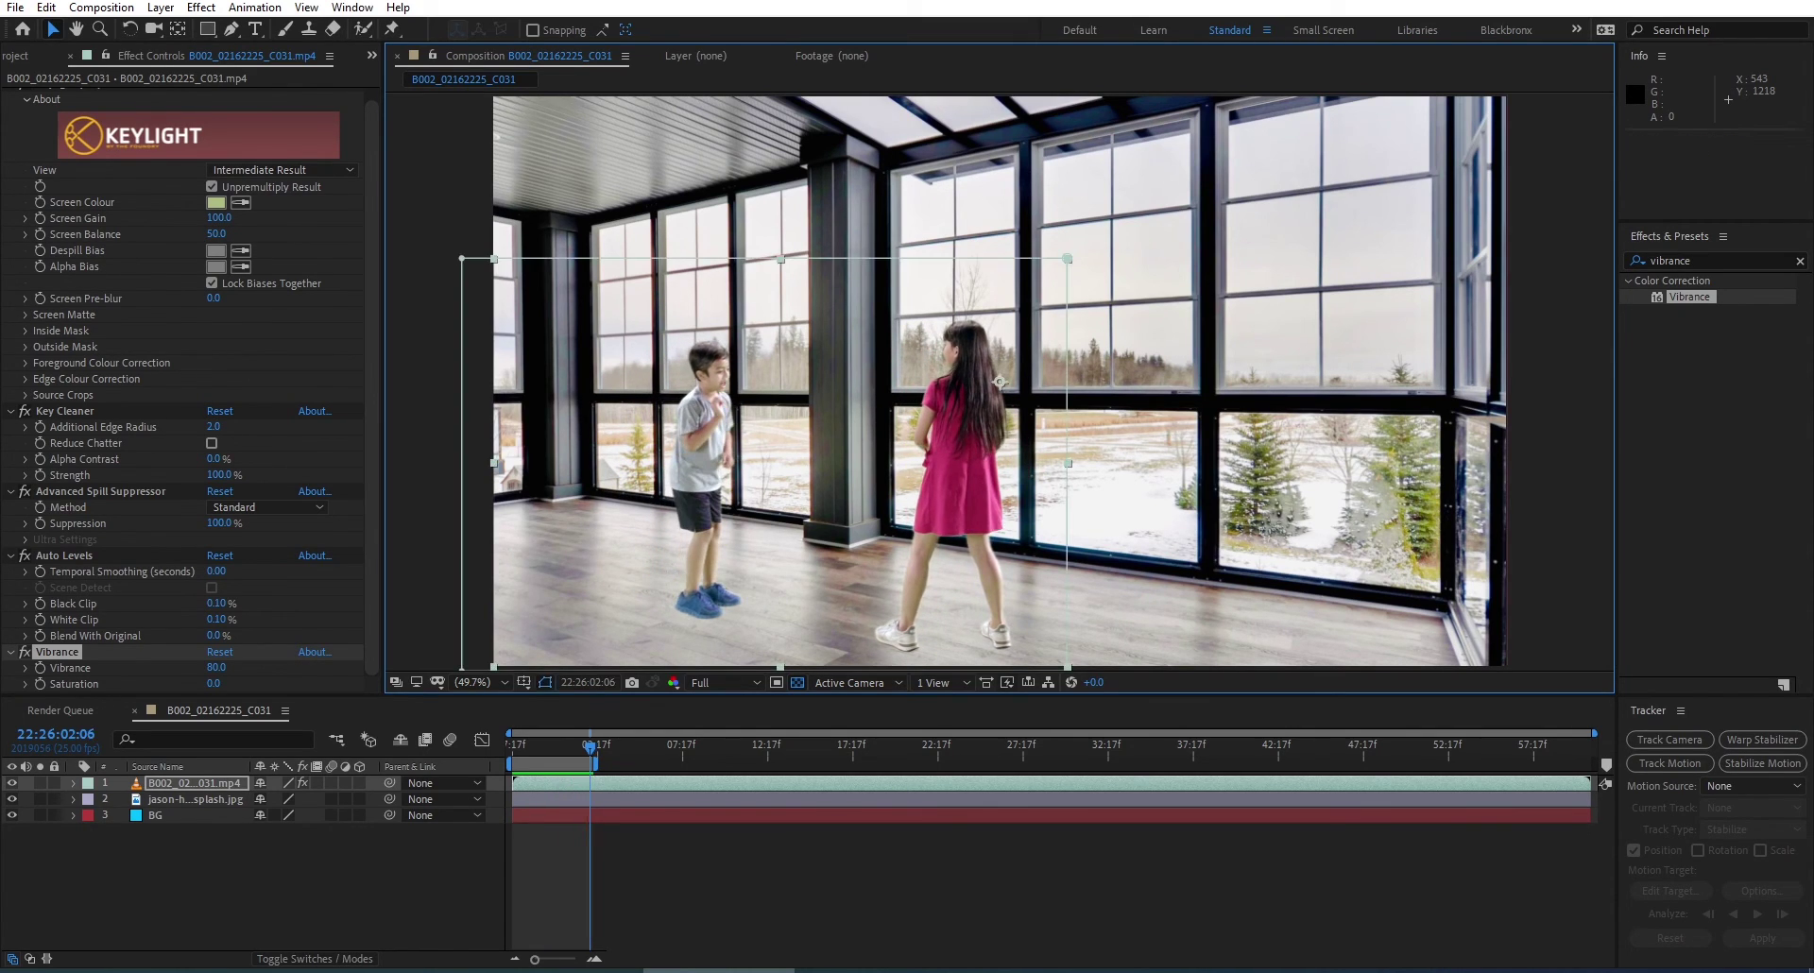